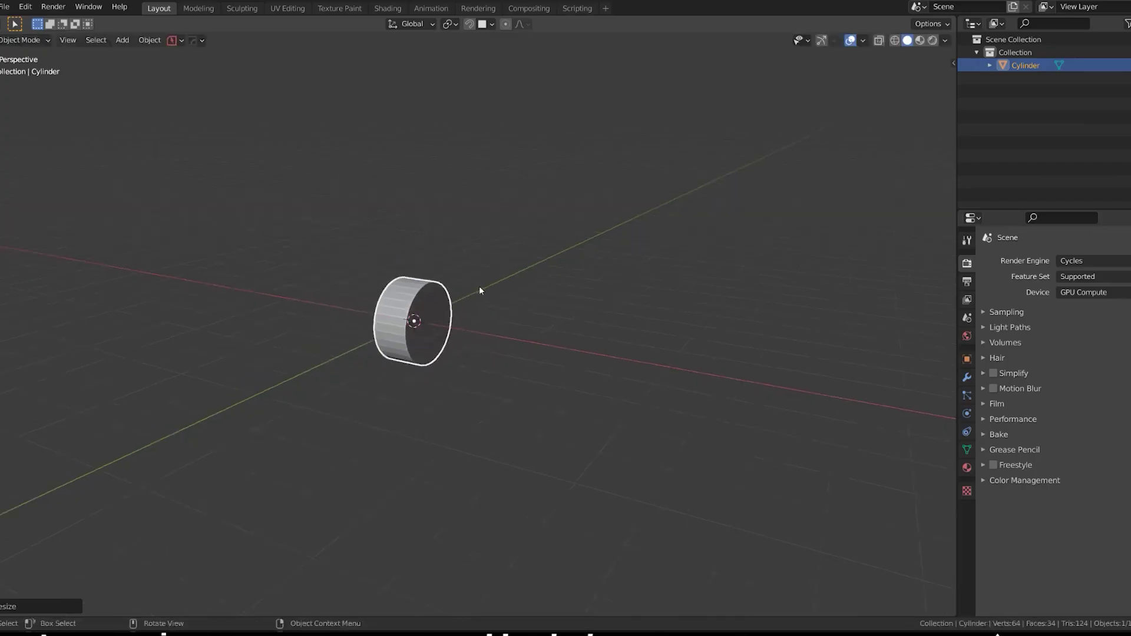
Duplicate the wheel to the right and scale the copy into a larger second wheel.
{"action": "key", "text": "ctrl+shift+a"}
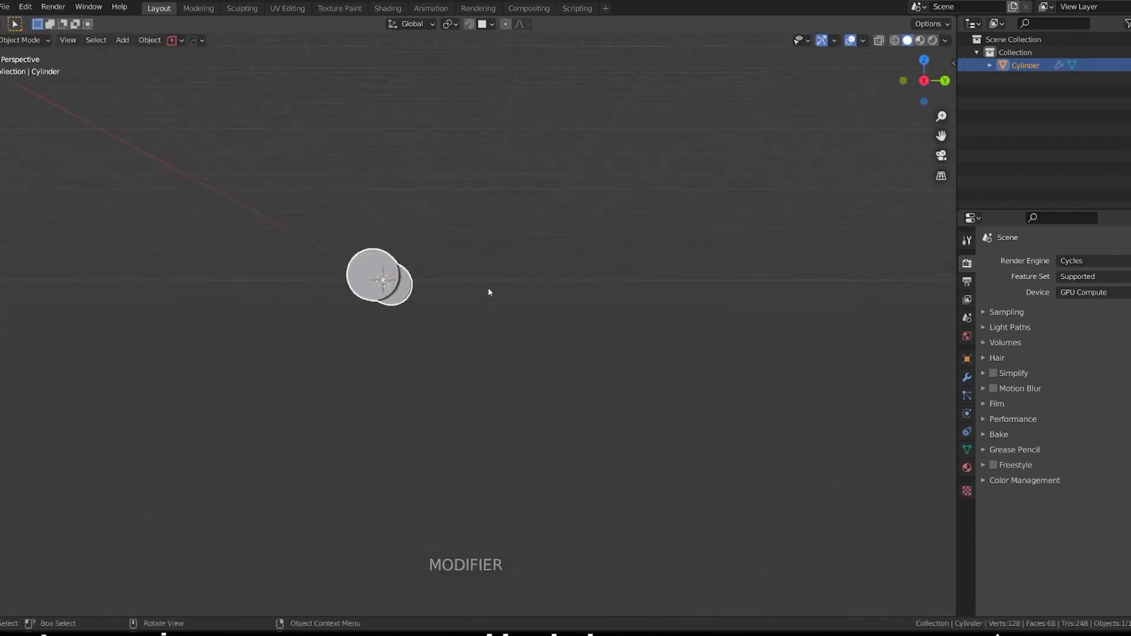
{"action": "key", "text": "KP_3"}
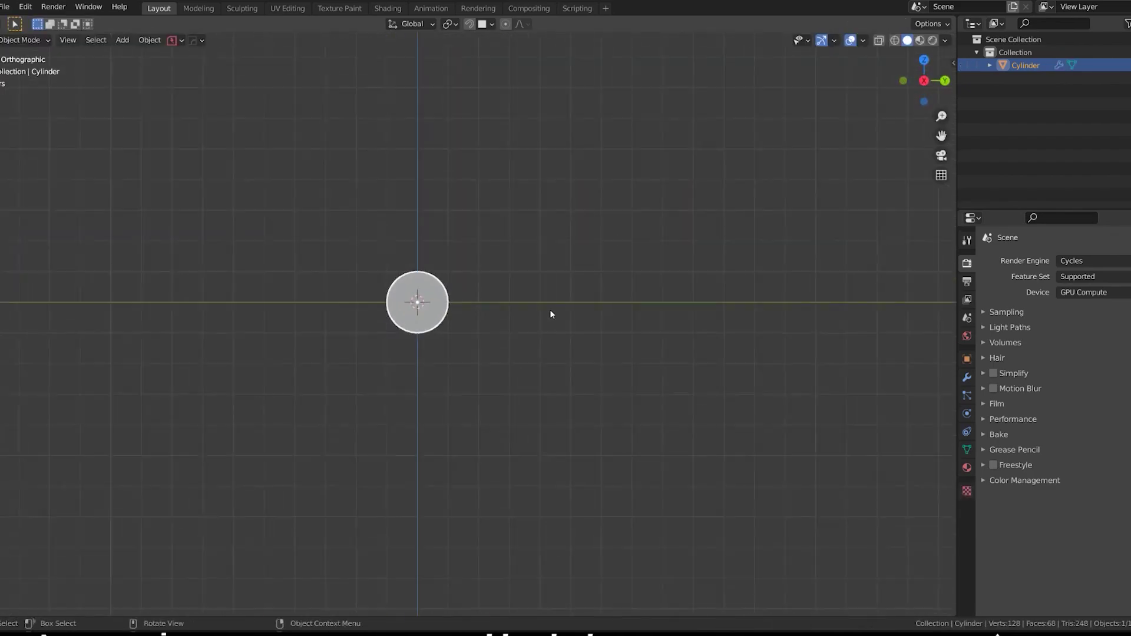
{"action": "key", "text": "shift+d"}
{"action": "left_click", "coordinate": [589, 307]}
{"action": "key", "text": "s"}
{"action": "left_click", "coordinate": [747, 300]}
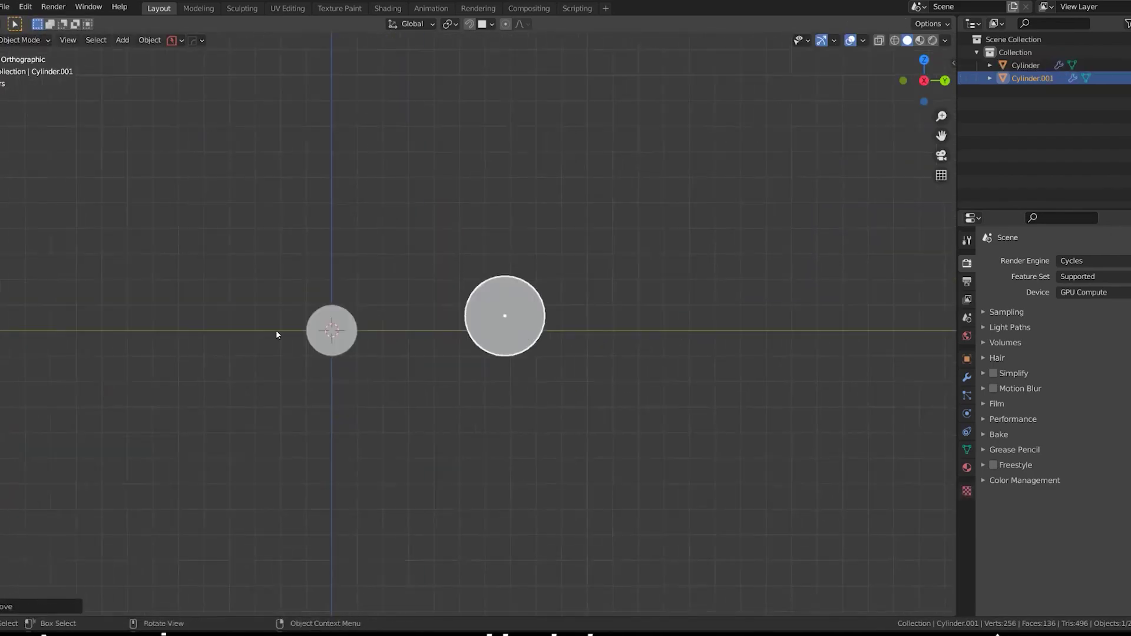
Add a cube for the vehicle body, raise it and stretch it along its length.
{"action": "key", "text": "shift+a"}
{"action": "left_click", "coordinate": [566, 359]}
{"action": "key", "text": "g"}
{"action": "key", "text": "z"}
{"action": "left_click", "coordinate": [636, 314]}
{"action": "key", "text": "s"}
{"action": "key", "text": "y"}
{"action": "left_click", "coordinate": [368, 306]}
Lower the stretched body so it sits down onto the wheels.
{"action": "scroll", "coordinate": [368, 306], "scroll_direction": "up", "scroll_amount": 2}
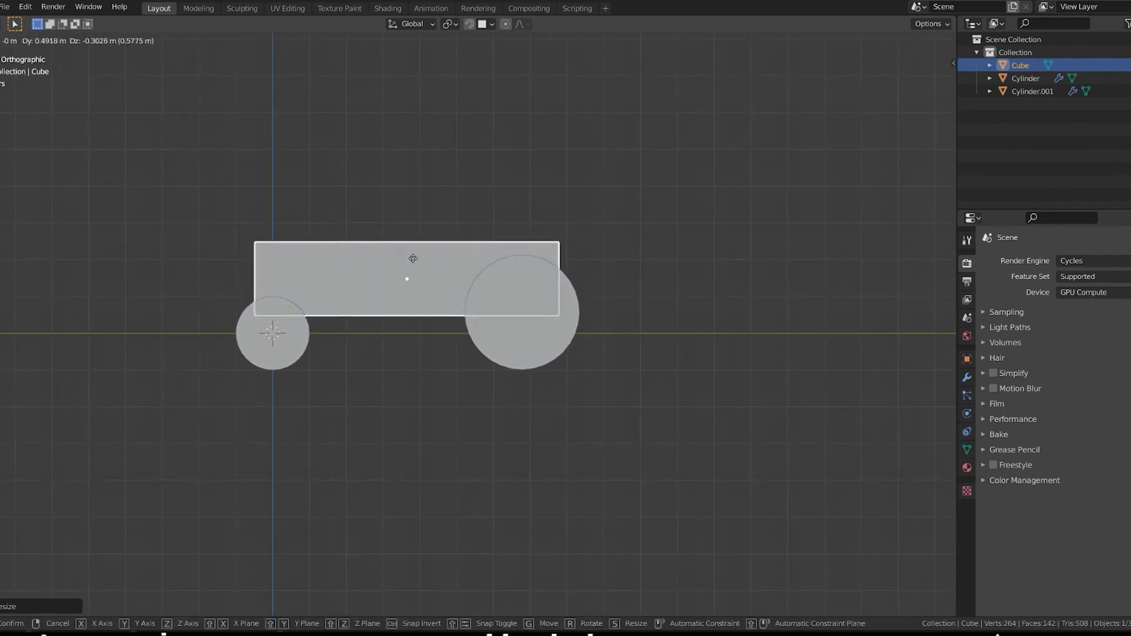
{"action": "key", "text": "g"}
{"action": "key", "text": "z"}
{"action": "left_click", "coordinate": [401, 356]}
Make an angled BoxCutter cut across the body to taper it, discarding a second oversized cut.
{"action": "key", "text": "w"}
{"action": "left_click_drag", "start_coordinate": [227, 311], "coordinate": [638, 255]}
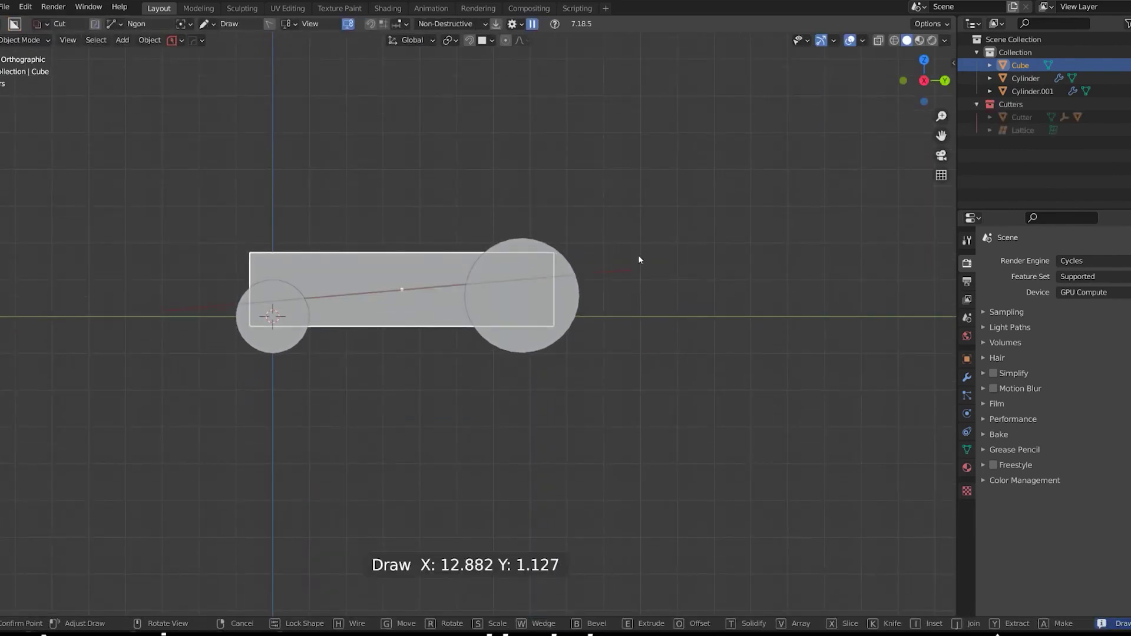
{"action": "left_click", "coordinate": [361, 217]}
{"action": "key", "text": "s"}
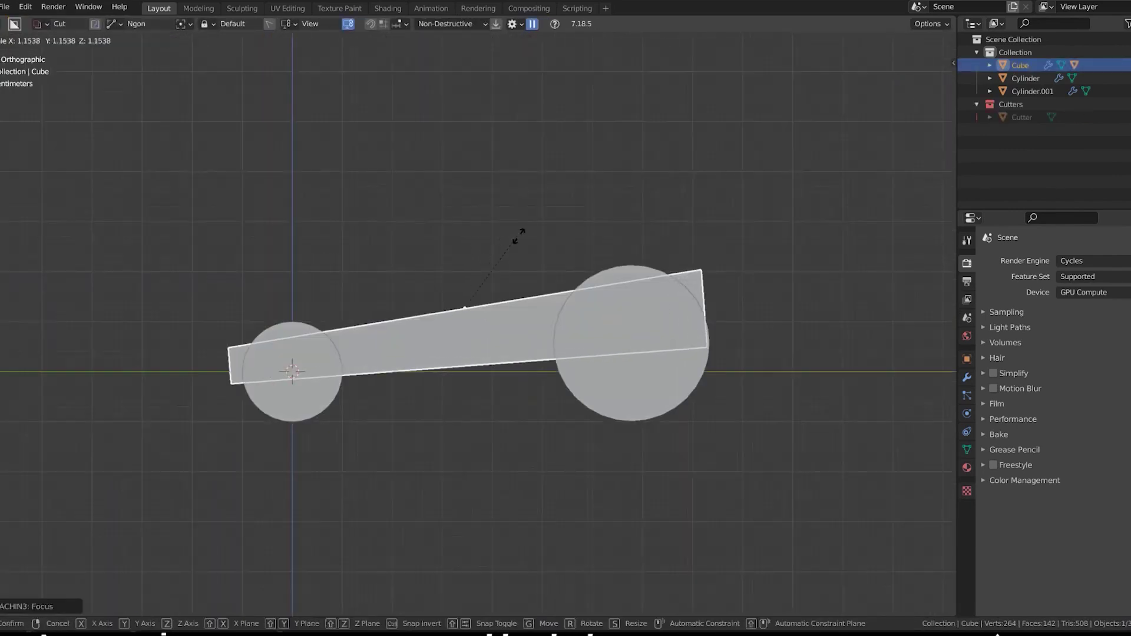
{"action": "left_click", "coordinate": [453, 269]}
{"action": "scroll", "coordinate": [452, 269], "scroll_direction": "up", "scroll_amount": 2}
{"action": "left_click", "coordinate": [648, 245]}
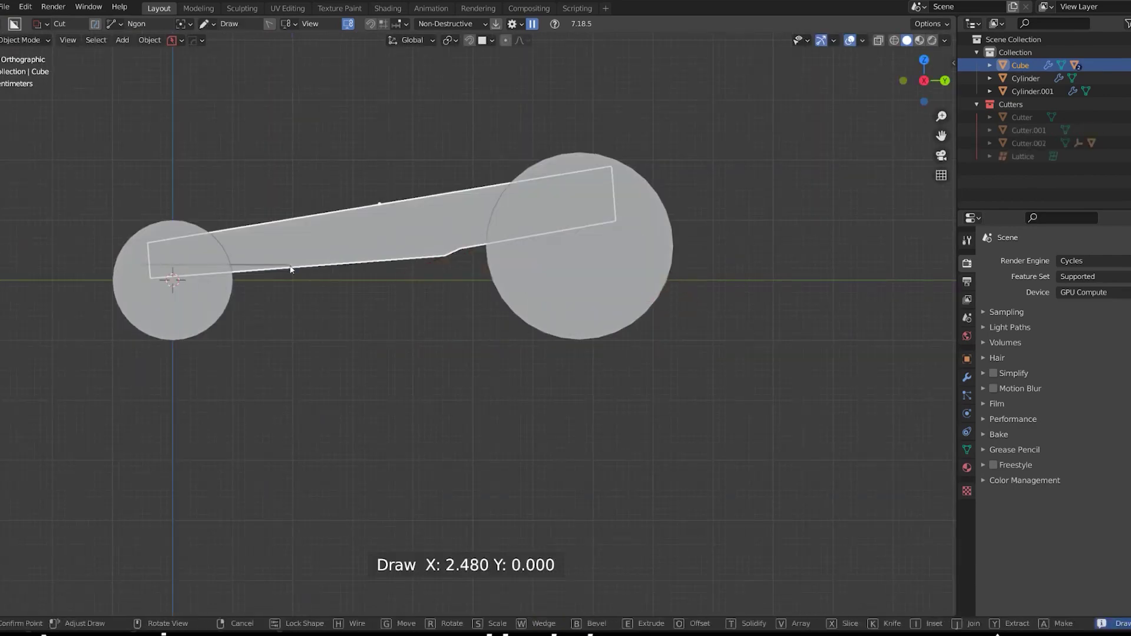
{"action": "scroll", "coordinate": [391, 222], "scroll_direction": "down", "scroll_amount": 2}
{"action": "left_click", "coordinate": [336, 255]}
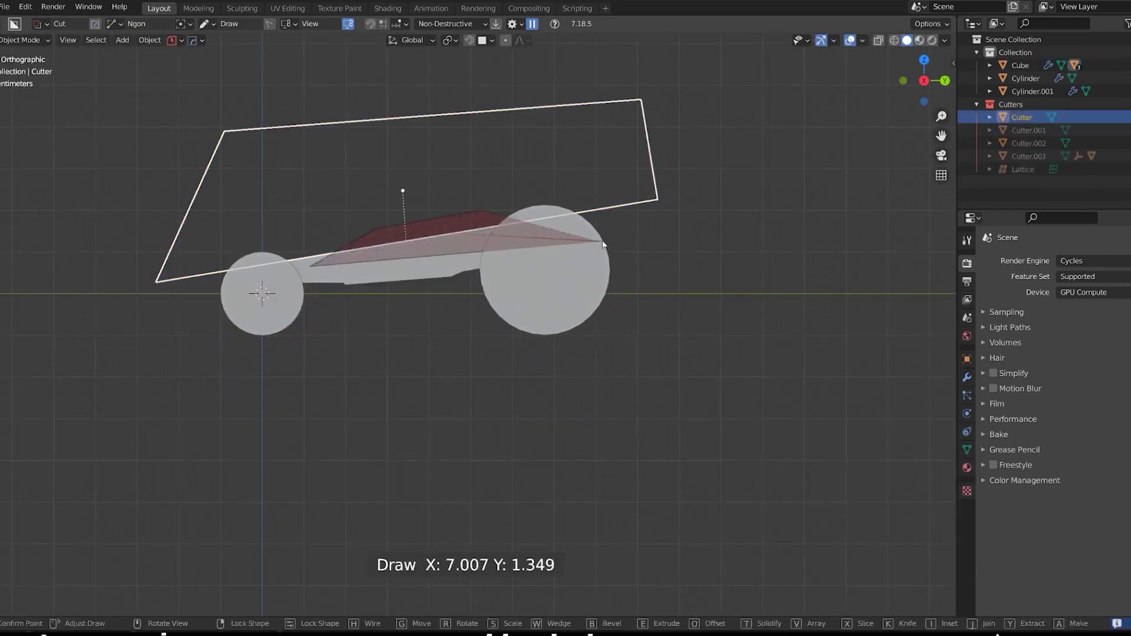
{"action": "key", "text": "Escape"}
{"action": "key", "text": "Escape"}
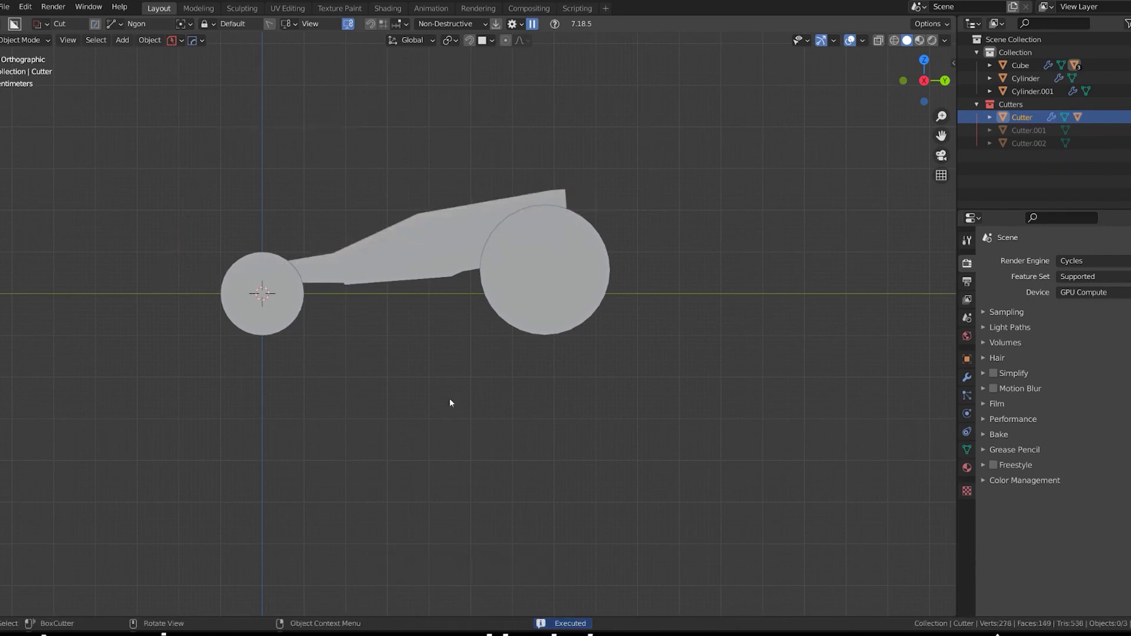
From the top view, make ngon cuts that narrow the body into a trapezoid.
{"action": "middle_click_drag", "start_coordinate": [448, 397], "coordinate": [429, 353]}
{"action": "key", "text": "KP_7"}
{"action": "left_click", "coordinate": [383, 145]}
{"action": "left_click", "coordinate": [357, 443]}
{"action": "left_click", "coordinate": [504, 469]}
{"action": "key", "text": "space"}
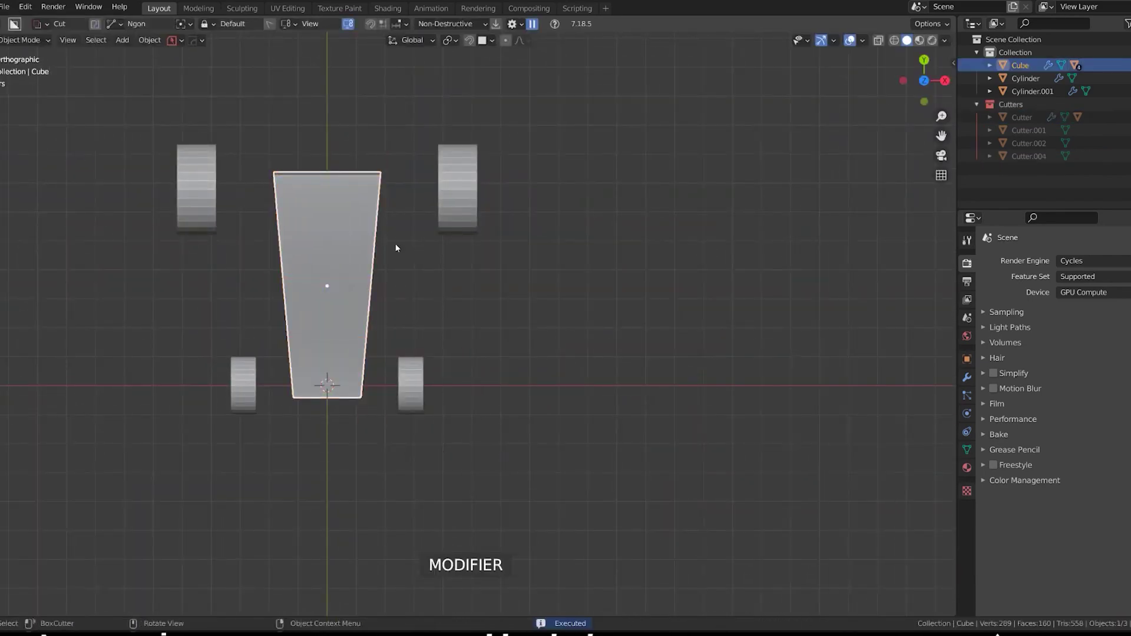
{"action": "left_click", "coordinate": [371, 200]}
{"action": "key", "text": "space"}
{"action": "key", "text": "KP_3"}
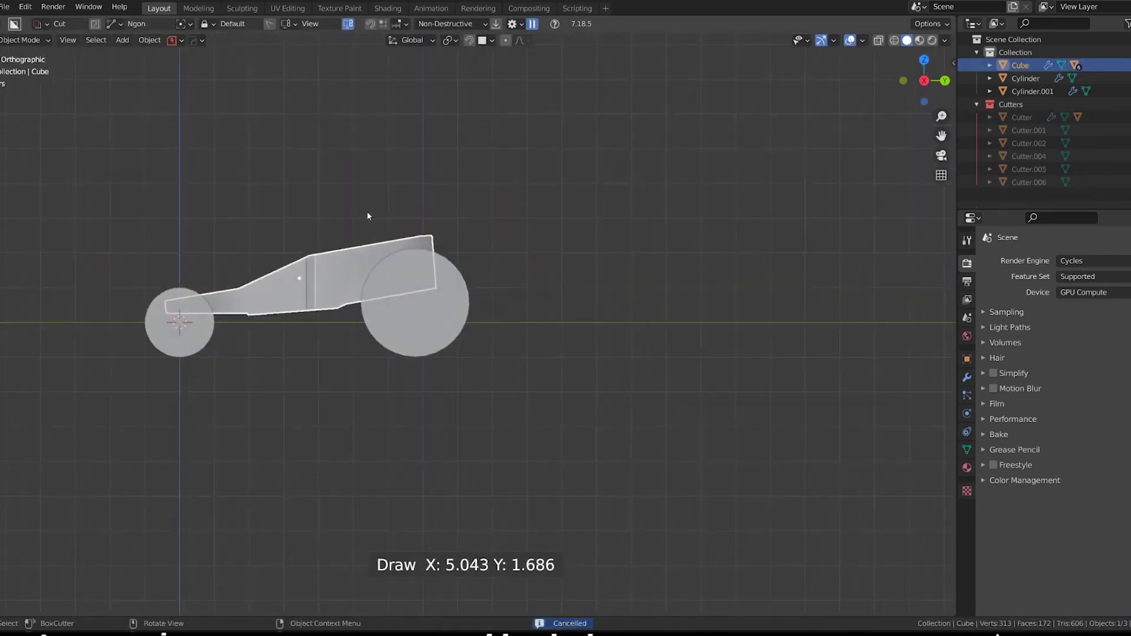
Add a new cylinder and move it up beside the big wheel.
{"action": "key", "text": "shift+a"}
{"action": "left_click", "coordinate": [592, 353]}
{"action": "key", "text": "g"}
{"action": "scroll", "coordinate": [460, 198], "scroll_direction": "up", "scroll_amount": 2}
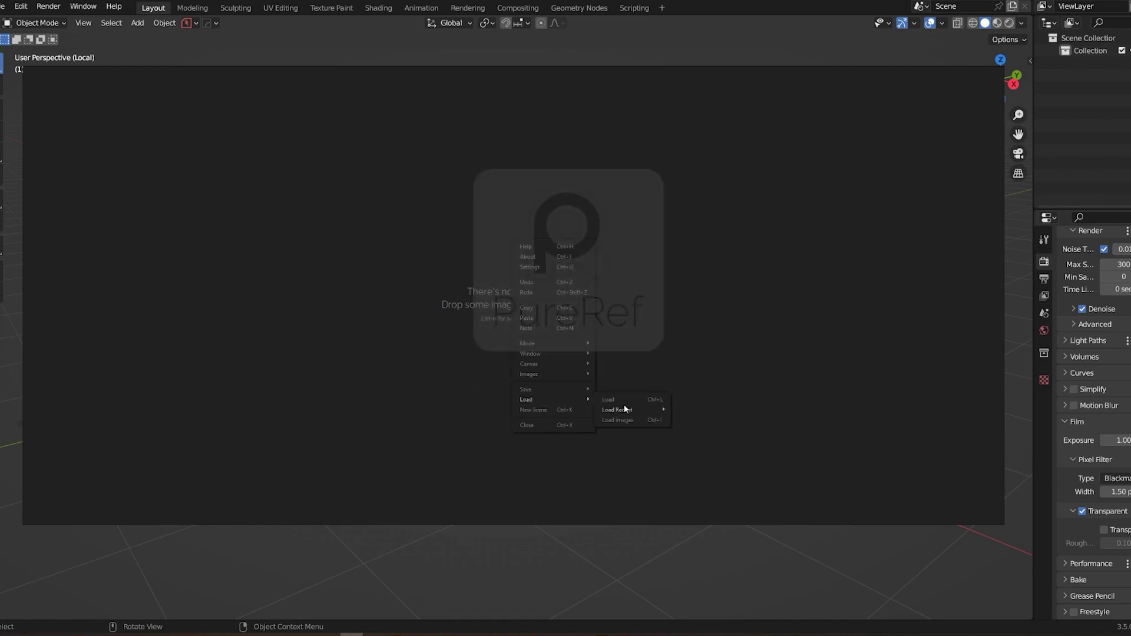
Browse the saved .pur scenes in PureRef's Load Scene file list.
{"action": "left_click", "coordinate": [627, 397]}
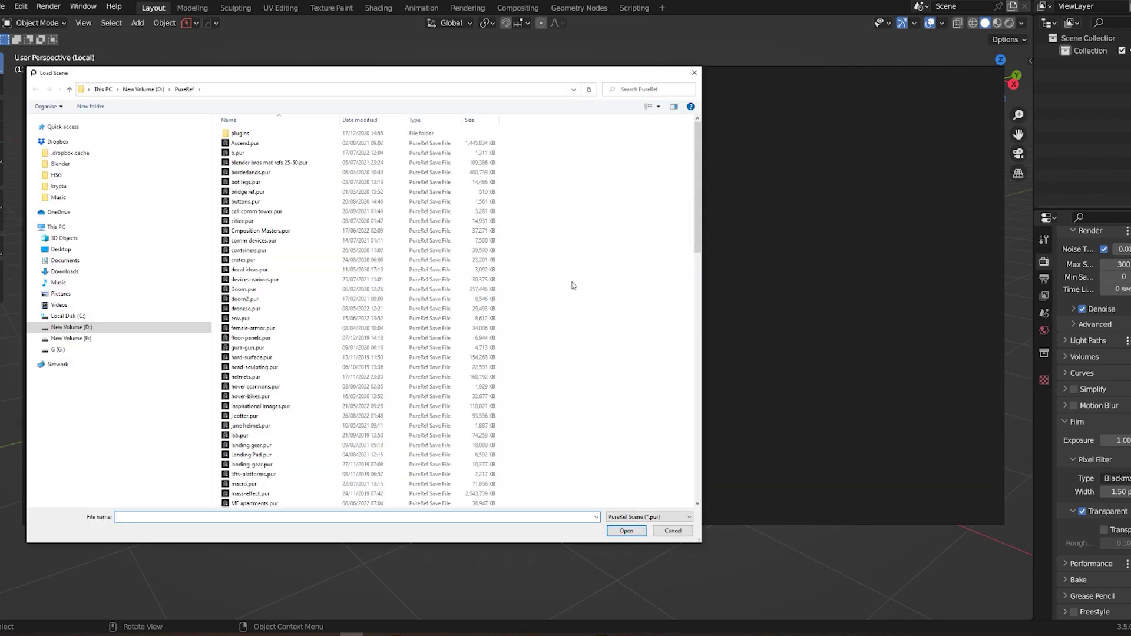
{"action": "scroll", "coordinate": [330, 306], "scroll_direction": "down", "scroll_amount": 13}
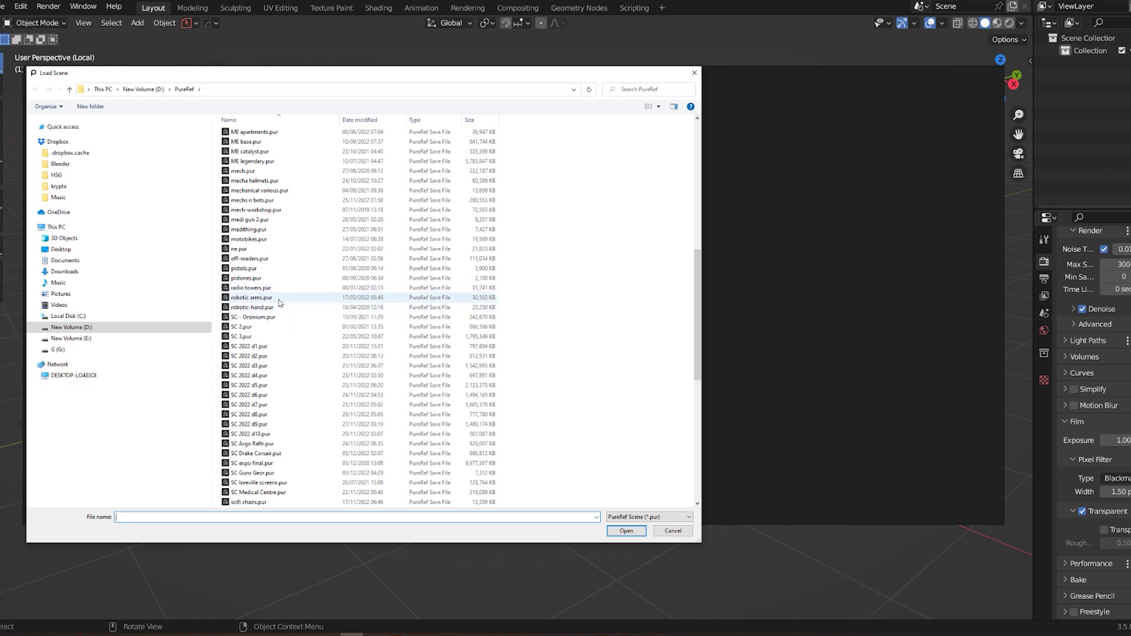
Load the robot reference board and zoom in and out over its images.
{"action": "double_click", "coordinate": [279, 302]}
{"action": "scroll", "coordinate": [426, 274], "scroll_direction": "down", "scroll_amount": 4}
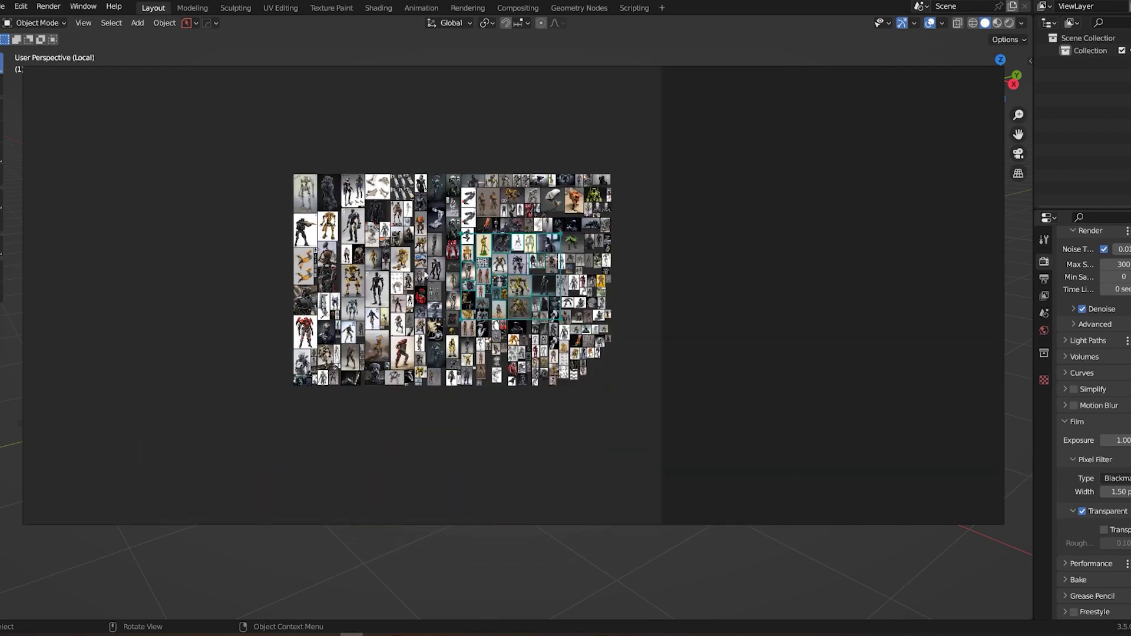
{"action": "scroll", "coordinate": [425, 275], "scroll_direction": "up", "scroll_amount": 6}
{"action": "scroll", "coordinate": [539, 265], "scroll_direction": "down", "scroll_amount": 1}
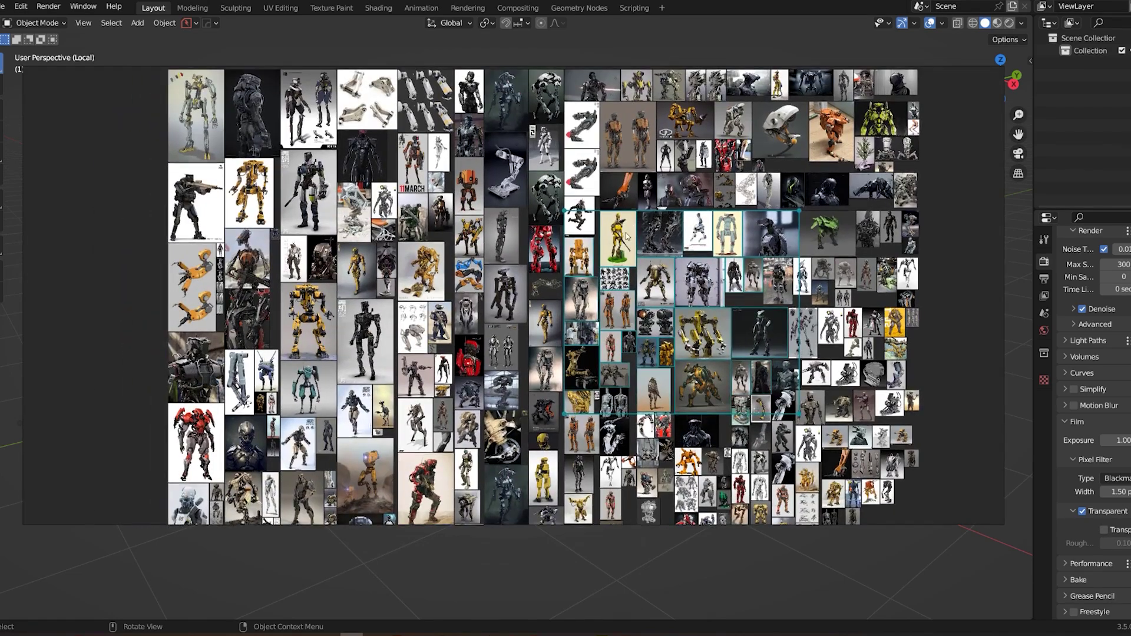
{"action": "scroll", "coordinate": [535, 351], "scroll_direction": "up", "scroll_amount": 10}
{"action": "scroll", "coordinate": [534, 351], "scroll_direction": "down", "scroll_amount": 2}
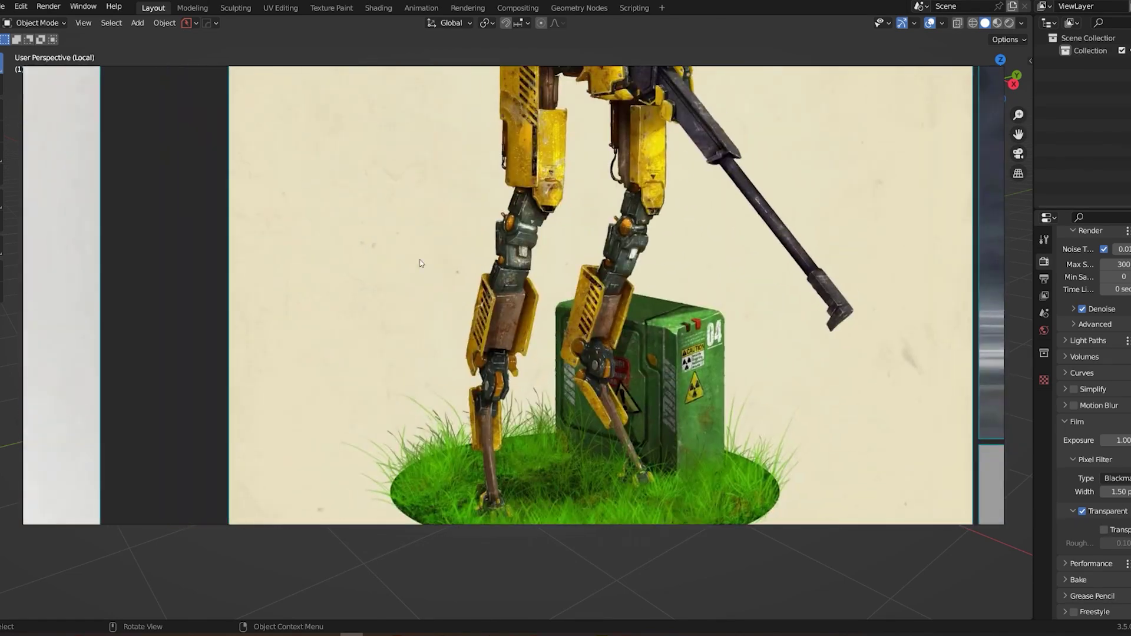
{"action": "scroll", "coordinate": [404, 290], "scroll_direction": "down", "scroll_amount": 2}
{"action": "scroll", "coordinate": [497, 362], "scroll_direction": "up", "scroll_amount": 3}
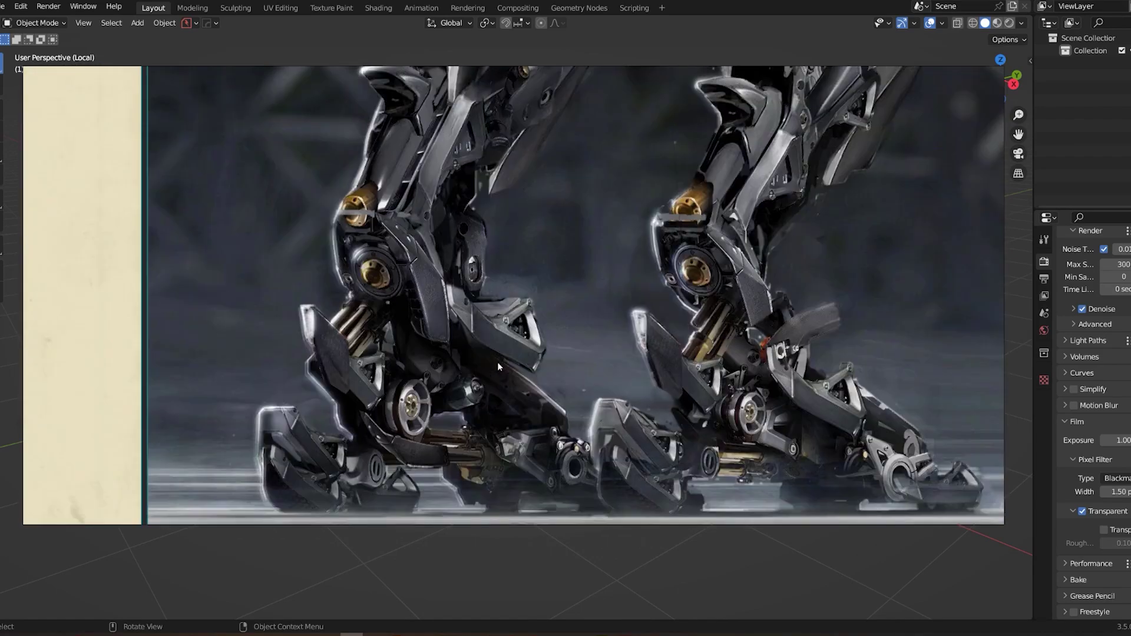
{"action": "scroll", "coordinate": [394, 271], "scroll_direction": "down", "scroll_amount": 4}
{"action": "scroll", "coordinate": [726, 278], "scroll_direction": "up", "scroll_amount": 2}
Pan and zoom the board to inspect the white robots and the yellow and orange mechs.
{"action": "middle_click_drag", "start_coordinate": [725, 278], "coordinate": [489, 100]}
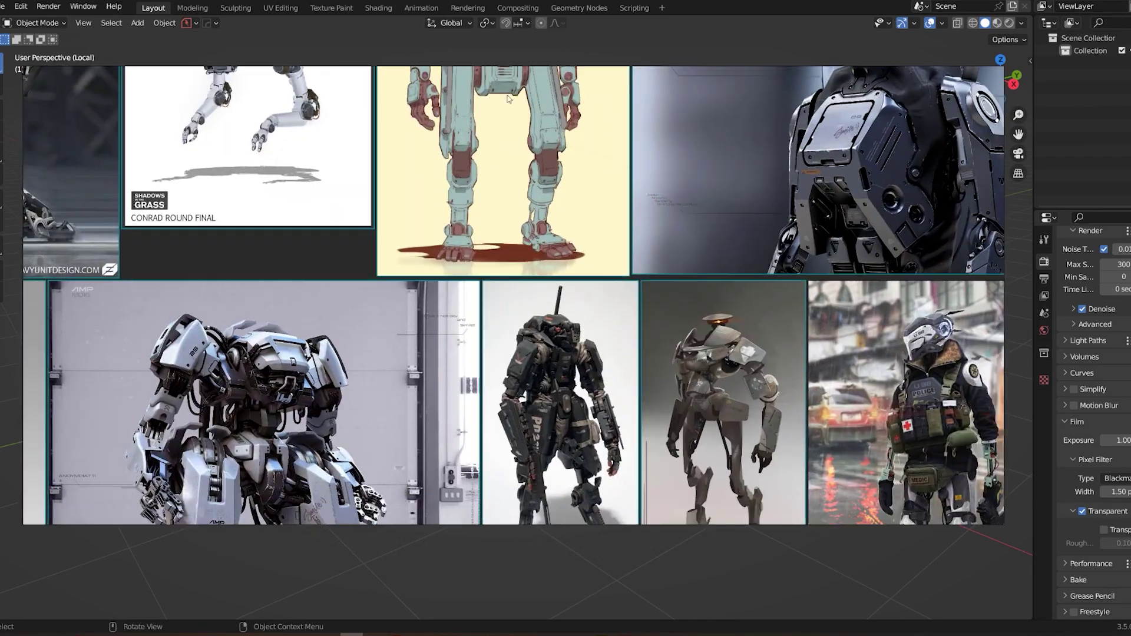
{"action": "scroll", "coordinate": [793, 250], "scroll_direction": "up", "scroll_amount": 4}
{"action": "scroll", "coordinate": [793, 249], "scroll_direction": "down", "scroll_amount": 4}
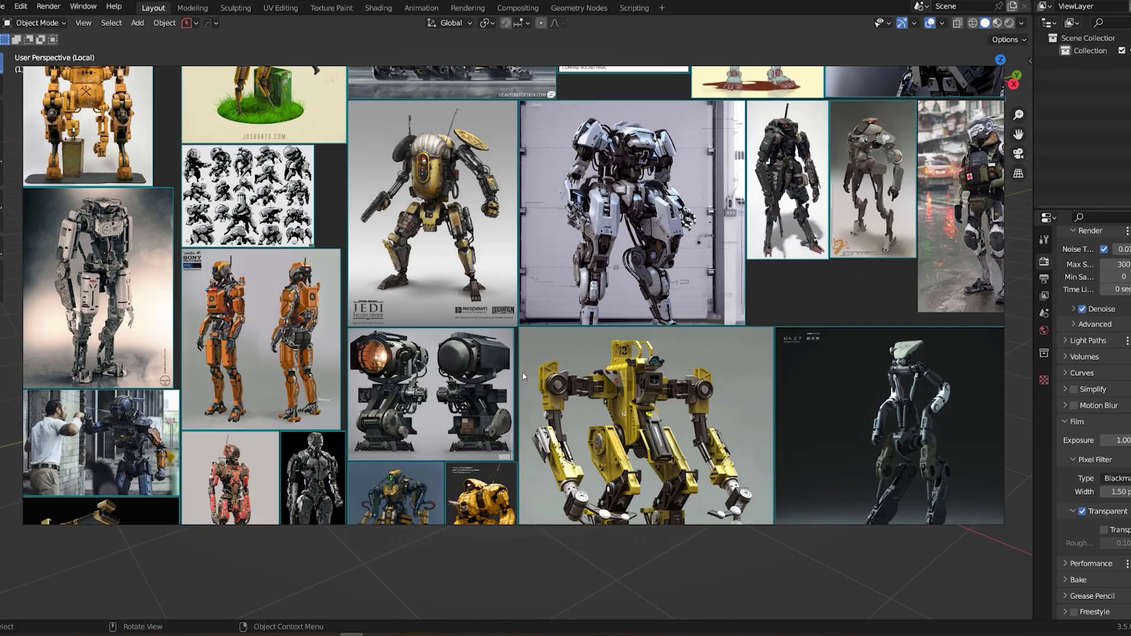
{"action": "scroll", "coordinate": [641, 205], "scroll_direction": "up", "scroll_amount": 2}
{"action": "middle_click_drag", "start_coordinate": [868, 429], "coordinate": [603, 293]}
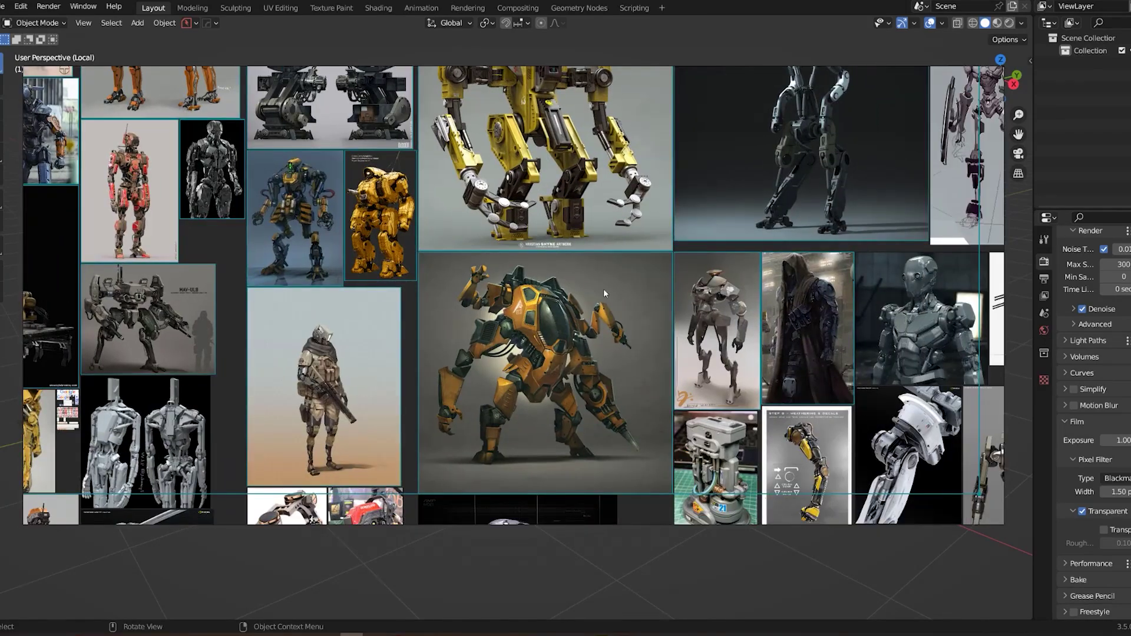
{"action": "middle_click_drag", "start_coordinate": [545, 411], "coordinate": [577, 226]}
{"action": "scroll", "coordinate": [510, 274], "scroll_direction": "up", "scroll_amount": 5}
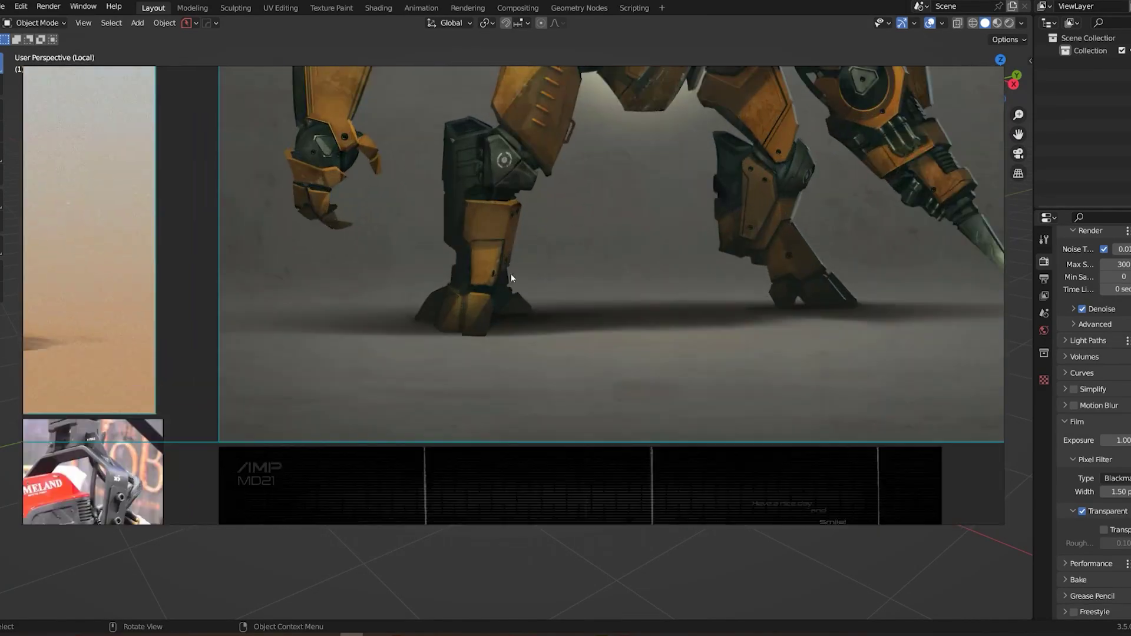
{"action": "scroll", "coordinate": [533, 277], "scroll_direction": "down", "scroll_amount": 6}
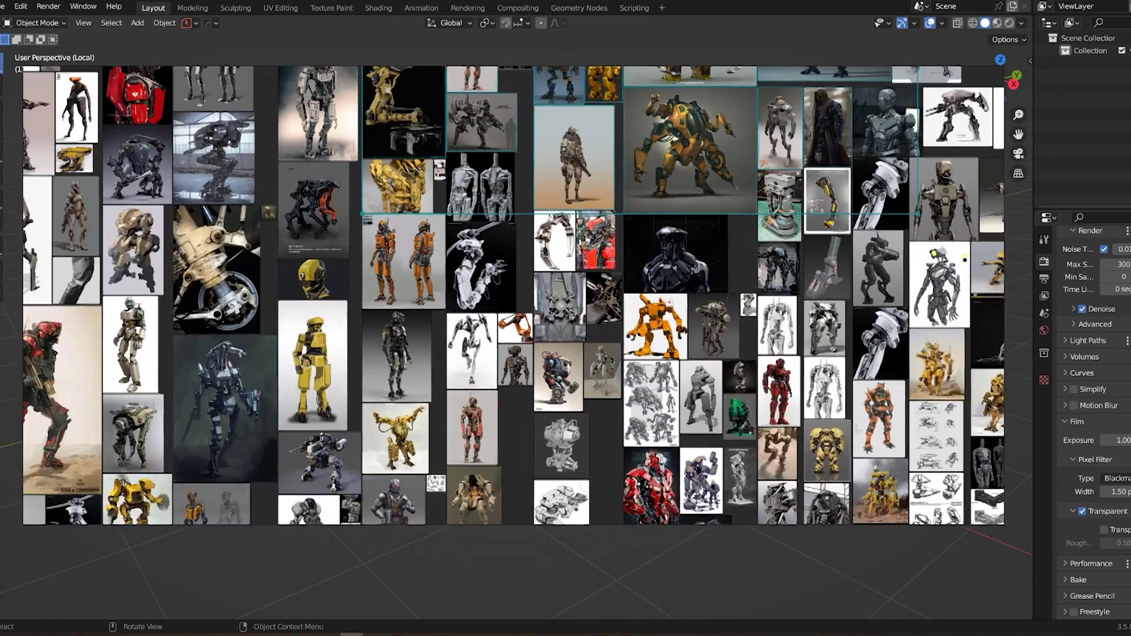
{"action": "scroll", "coordinate": [567, 293], "scroll_direction": "up", "scroll_amount": 2}
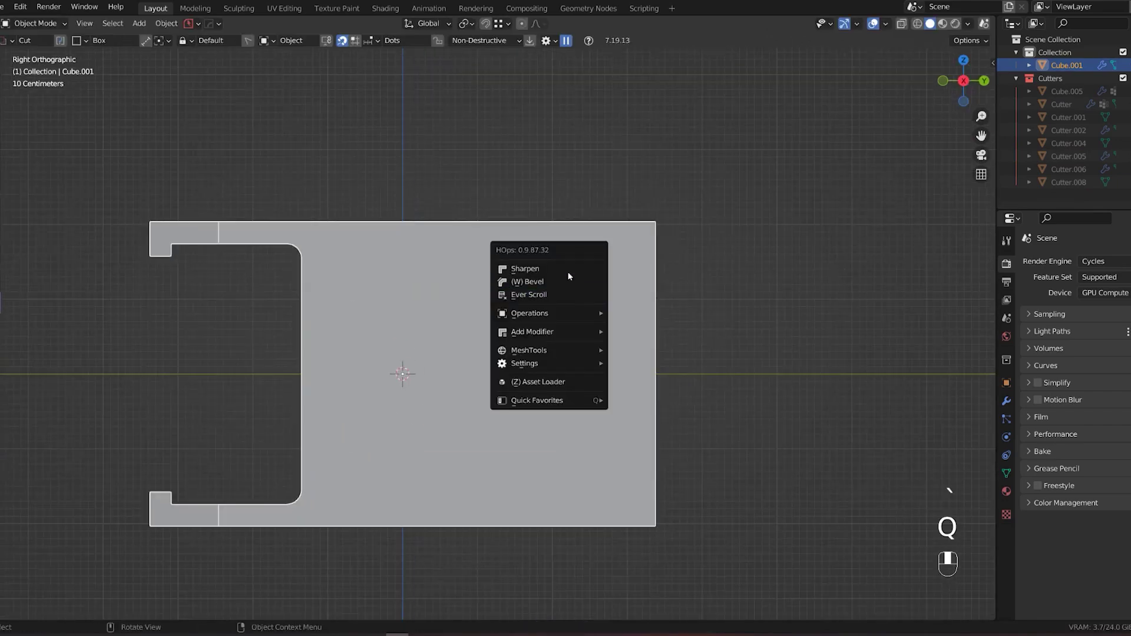
Sharpen the plate's edges with HardOps, adding weighted normals.
{"action": "left_click", "coordinate": [568, 272]}
{"action": "key", "text": "q"}
{"action": "left_click", "coordinate": [594, 243], "text": "shift"}
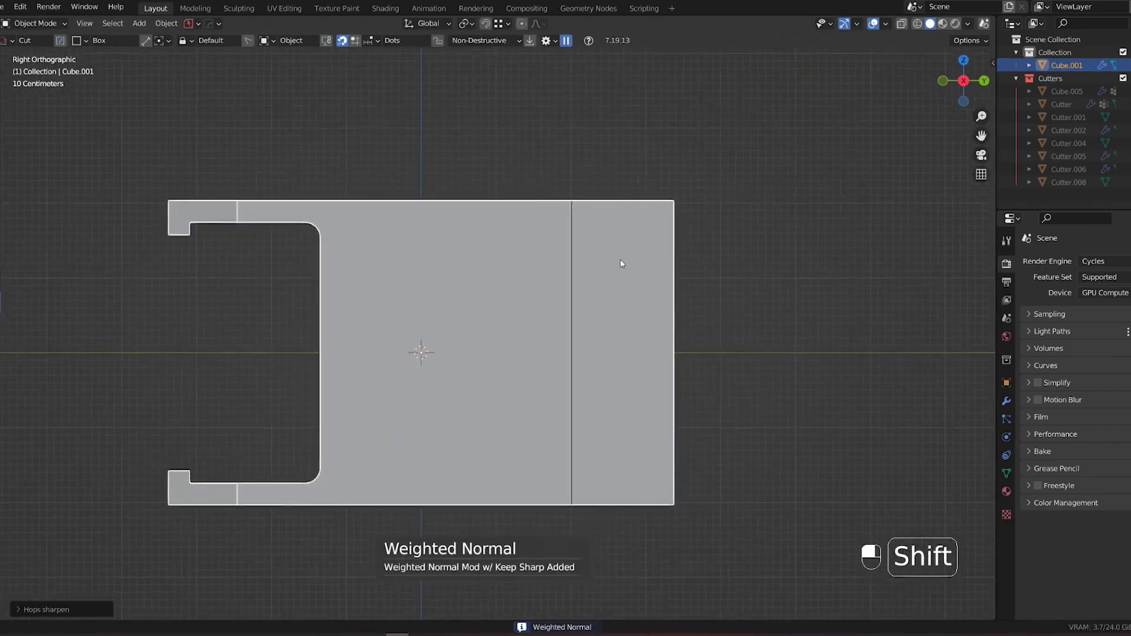
{"action": "middle_click_drag", "start_coordinate": [378, 178], "coordinate": [391, 197], "text": "shift"}
Cut a rounded notch into the plate's top with a bevelled BoxCutter ngon cut.
{"action": "key", "text": "d"}
{"action": "left_click", "coordinate": [479, 253]}
{"action": "left_click_drag", "start_coordinate": [366, 198], "coordinate": [450, 284]}
{"action": "left_click", "coordinate": [452, 281]}
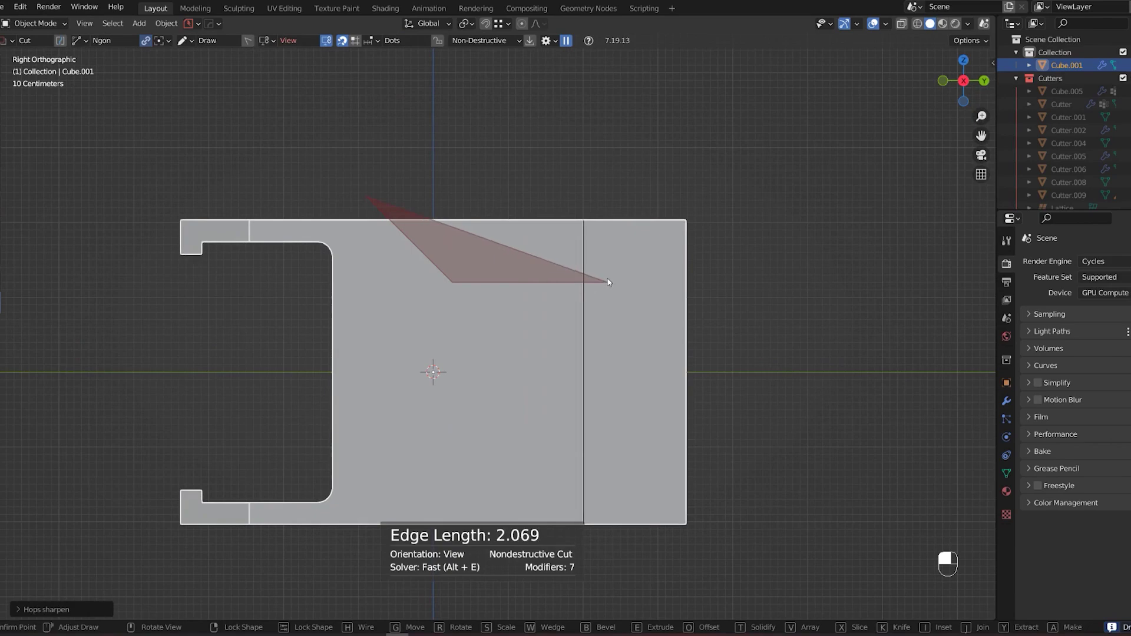
{"action": "left_click", "coordinate": [613, 282]}
{"action": "key", "text": "b"}
{"action": "scroll", "coordinate": [617, 137], "scroll_direction": "up", "scroll_amount": 2}
{"action": "left_click", "coordinate": [568, 152]}
{"action": "middle_click_drag", "start_coordinate": [568, 152], "coordinate": [555, 391]}
Bevel the corner edge of one boolean cutter, then hide the cutters.
{"action": "key", "text": "Tab"}
{"action": "key", "text": "Tab"}
{"action": "scroll", "coordinate": [533, 358], "scroll_direction": "up", "scroll_amount": 2}
{"action": "key", "text": "q"}
{"action": "left_click", "coordinate": [533, 358]}
{"action": "key", "text": "Tab"}
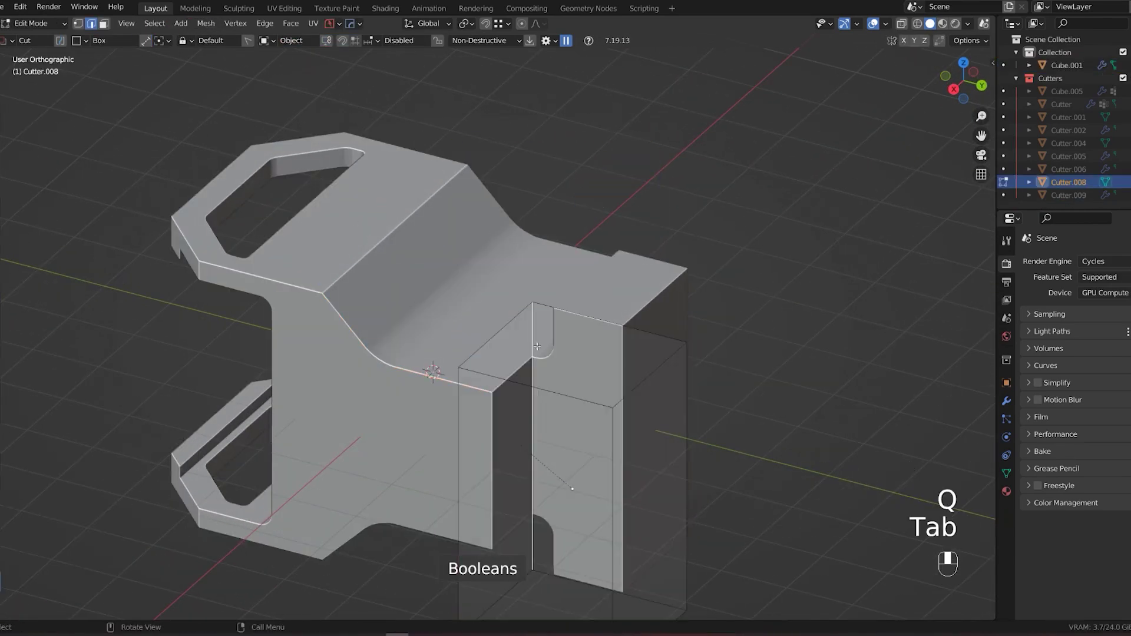
{"action": "key", "text": "ctrl+b"}
{"action": "key", "text": "Tab"}
{"action": "key", "text": "shift+2"}
{"action": "scroll", "coordinate": [530, 327], "scroll_direction": "up", "scroll_amount": 4}
{"action": "key", "text": "KP_5"}
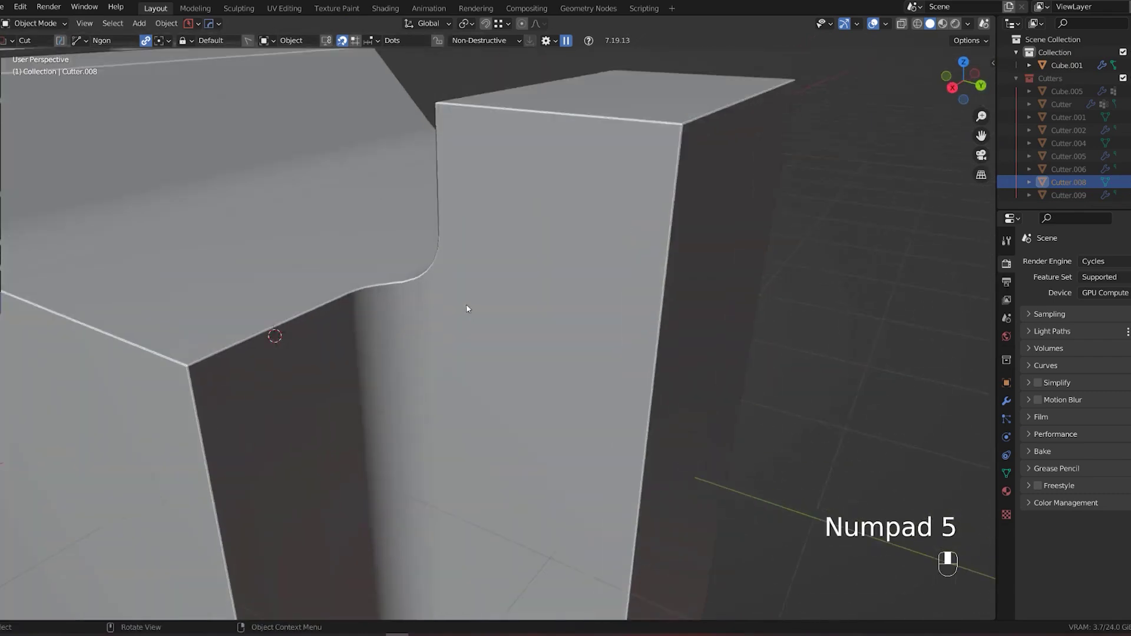
{"action": "left_click", "coordinate": [466, 308]}
{"action": "middle_click_drag", "start_coordinate": [466, 308], "coordinate": [534, 226]}
Add loop cuts along the other cutter's curved fillet, then hide the cutters again.
{"action": "key", "text": "q"}
{"action": "left_click", "coordinate": [664, 262]}
{"action": "key", "text": "Tab"}
{"action": "scroll", "coordinate": [663, 260], "scroll_direction": "down", "scroll_amount": 3}
{"action": "key", "text": "ctrl+r"}
{"action": "scroll", "coordinate": [663, 261], "scroll_direction": "up", "scroll_amount": 8}
{"action": "left_click", "coordinate": [663, 261]}
{"action": "key", "text": "Tab"}
{"action": "key", "text": "shift+2"}
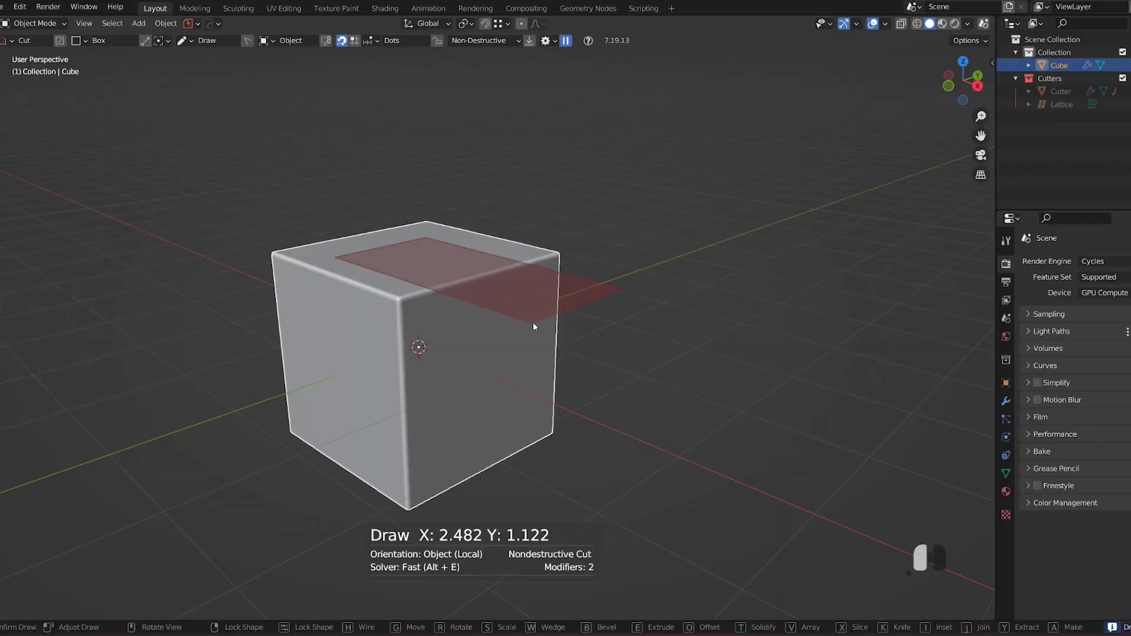
Fuse the cube's bevel faces into a rounded fillet, tuning width and tension, and bevel the corner.
{"action": "left_click_drag", "start_coordinate": [533, 326], "coordinate": [535, 326]}
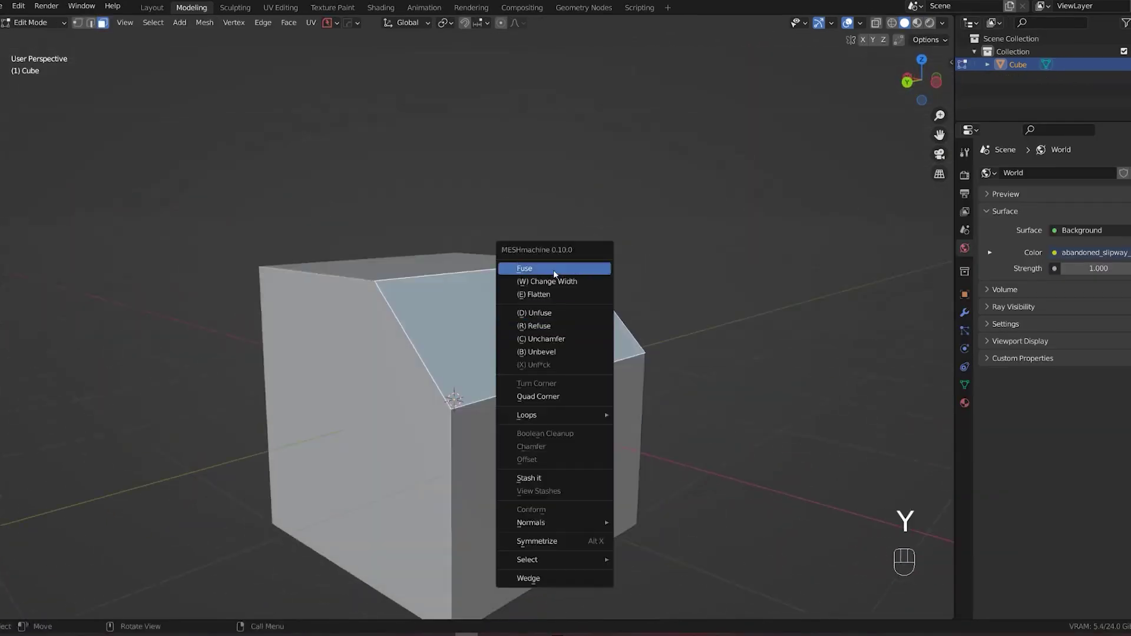
{"action": "left_click", "coordinate": [553, 269]}
{"action": "key", "text": "w"}
{"action": "key", "text": "w"}
{"action": "key", "text": "t"}
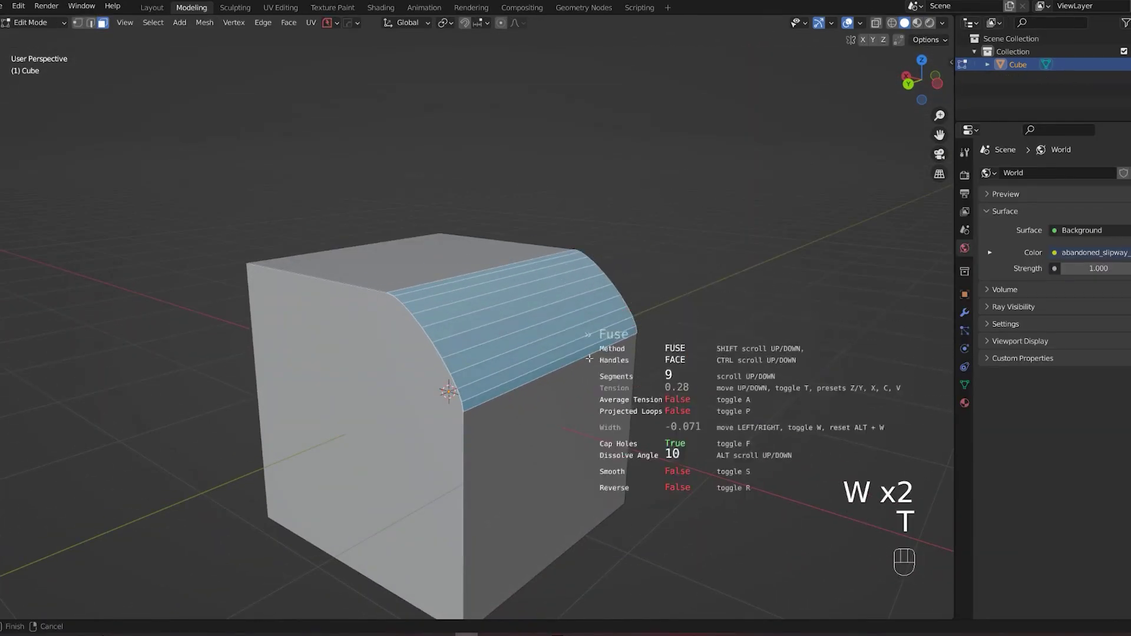
{"action": "key", "text": "t"}
{"action": "key", "text": "t"}
{"action": "key", "text": "r"}
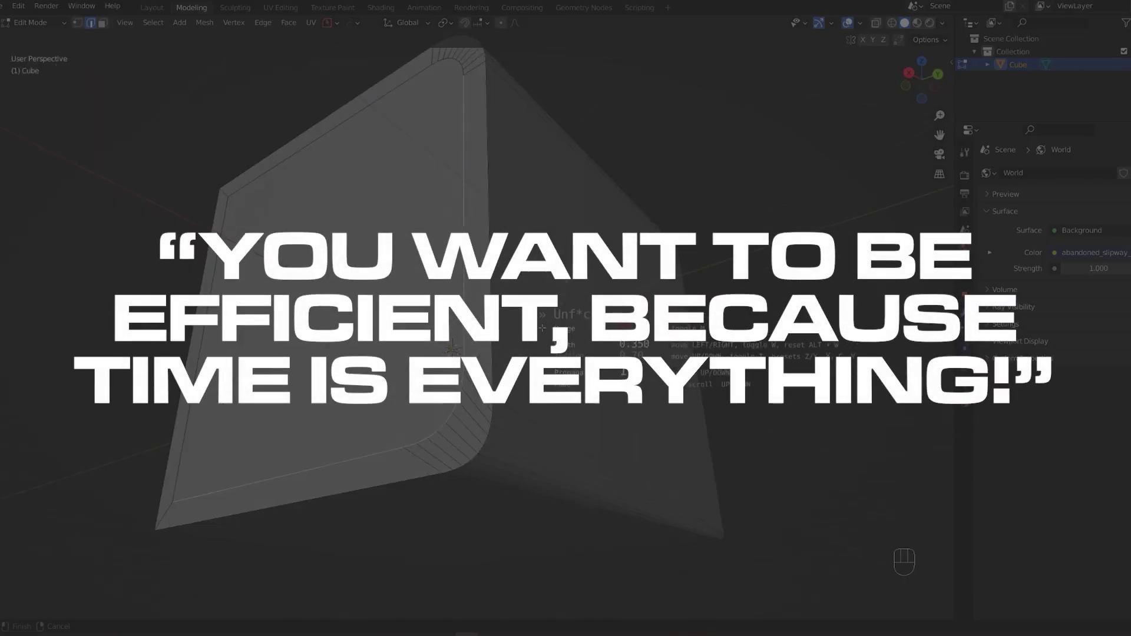
{"action": "scroll", "coordinate": [579, 369], "scroll_direction": "down", "scroll_amount": 1}
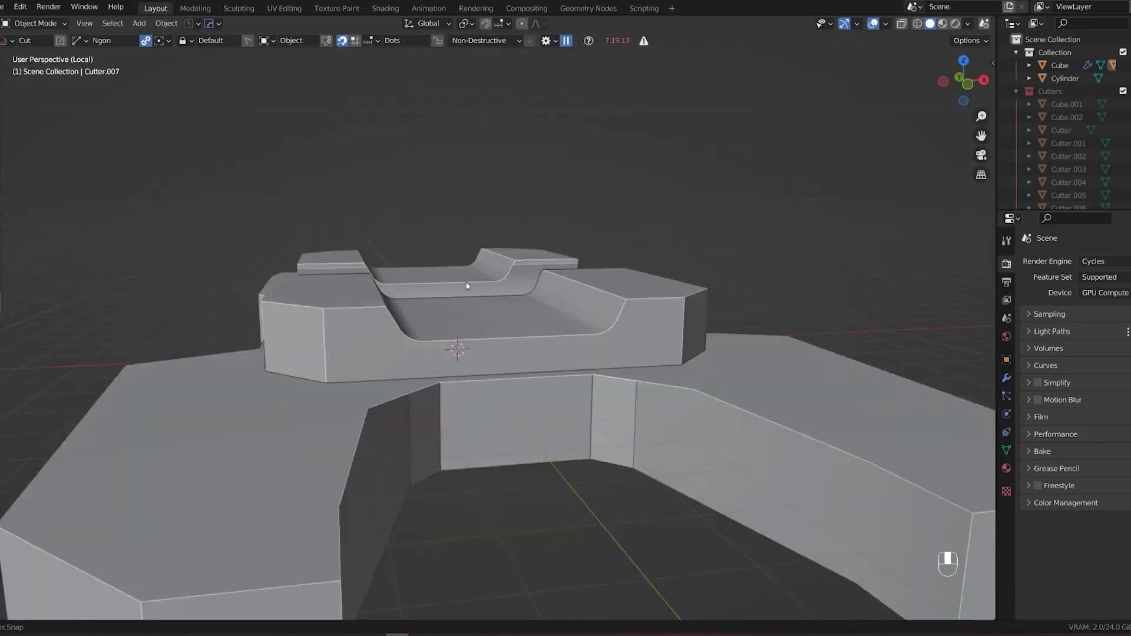
Undo the recent edits and scale the cylinder uniformly in side view.
{"action": "key", "text": "ctrl+z"}
{"action": "key", "text": "ctrl+z"}
{"action": "key", "text": "ctrl+z"}
{"action": "key", "text": "Tab"}
{"action": "key", "text": "shift+2"}
{"action": "middle_click_drag", "start_coordinate": [399, 305], "coordinate": [610, 322]}
{"action": "key", "text": "KP_5"}
{"action": "key", "text": "s"}
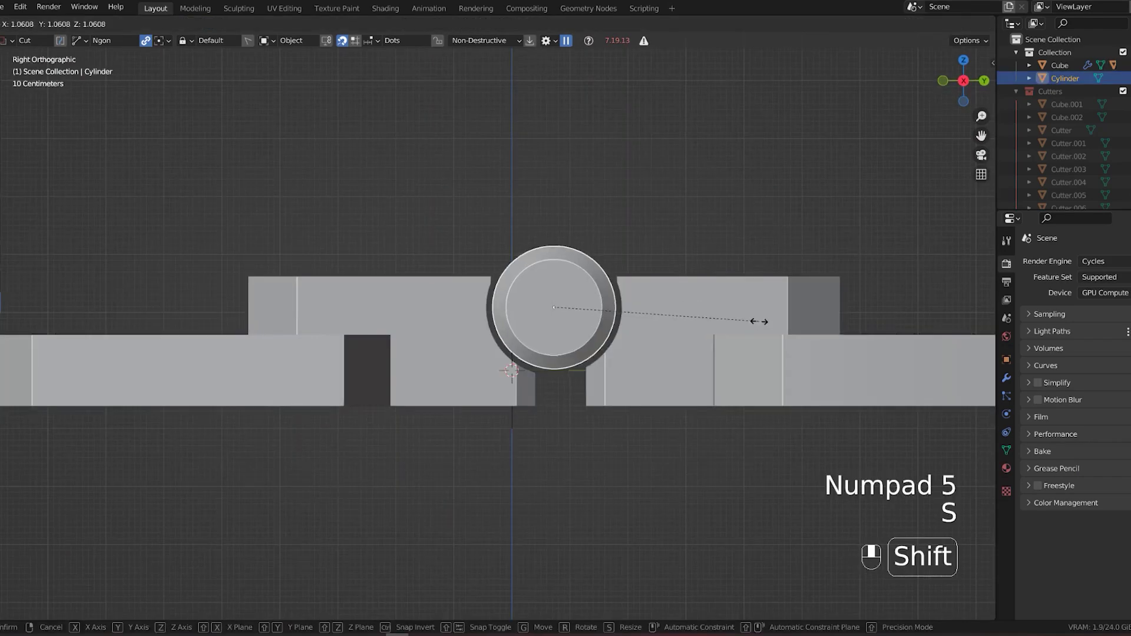
{"action": "left_click", "coordinate": [757, 323]}
{"action": "key", "text": "KP_7"}
Add a new cube and position it next to the cylinder.
{"action": "key", "text": "shift+a"}
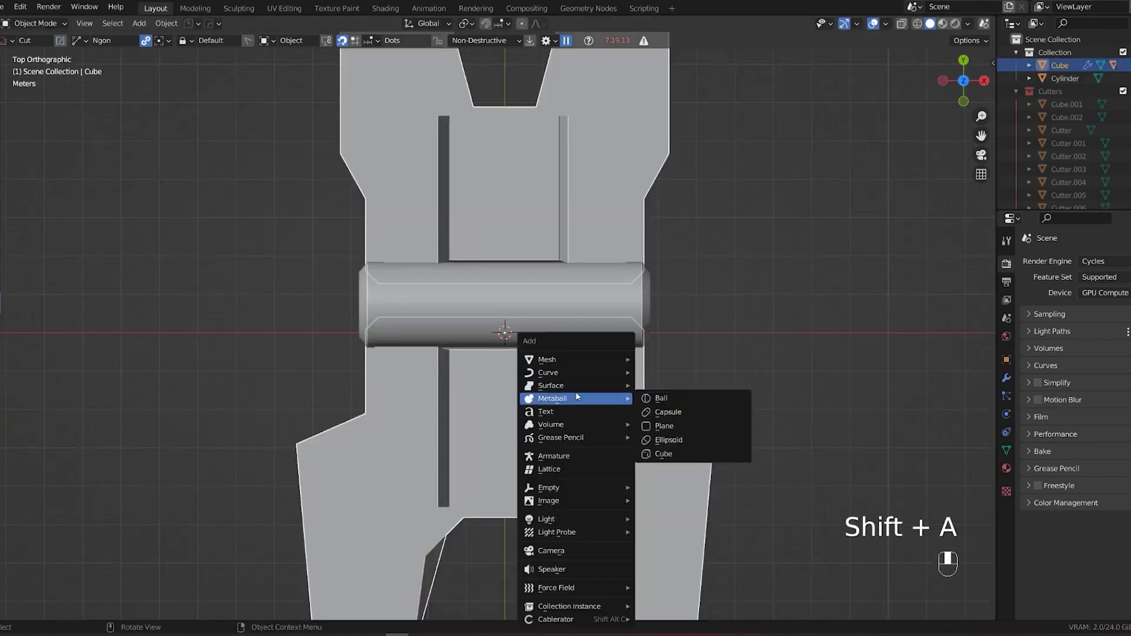
{"action": "left_click", "coordinate": [663, 409]}
{"action": "key", "text": "g"}
{"action": "left_click", "coordinate": [635, 341]}
{"action": "key", "text": "KP_3"}
{"action": "key", "text": "s"}
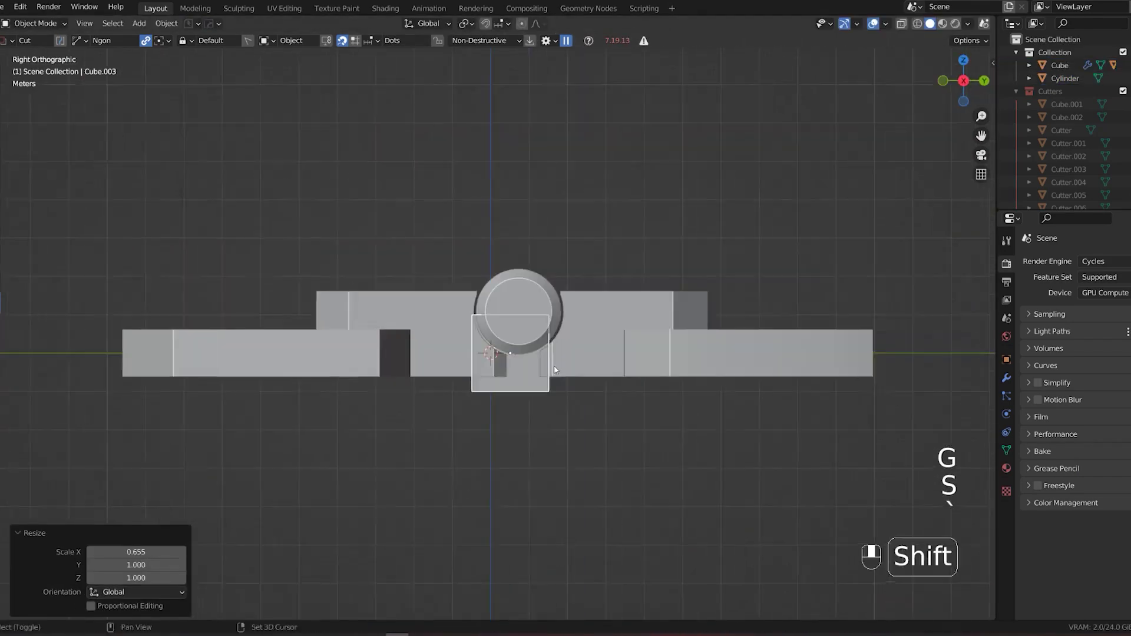
{"action": "key", "text": "KP_5"}
Resize the cube and place it left of the cylinder.
{"action": "key", "text": "g"}
{"action": "middle_click_drag", "start_coordinate": [465, 338], "coordinate": [530, 307]}
{"action": "key", "text": "KP_7"}
{"action": "key", "text": "s"}
{"action": "left_click", "coordinate": [745, 303]}
{"action": "key", "text": "g"}
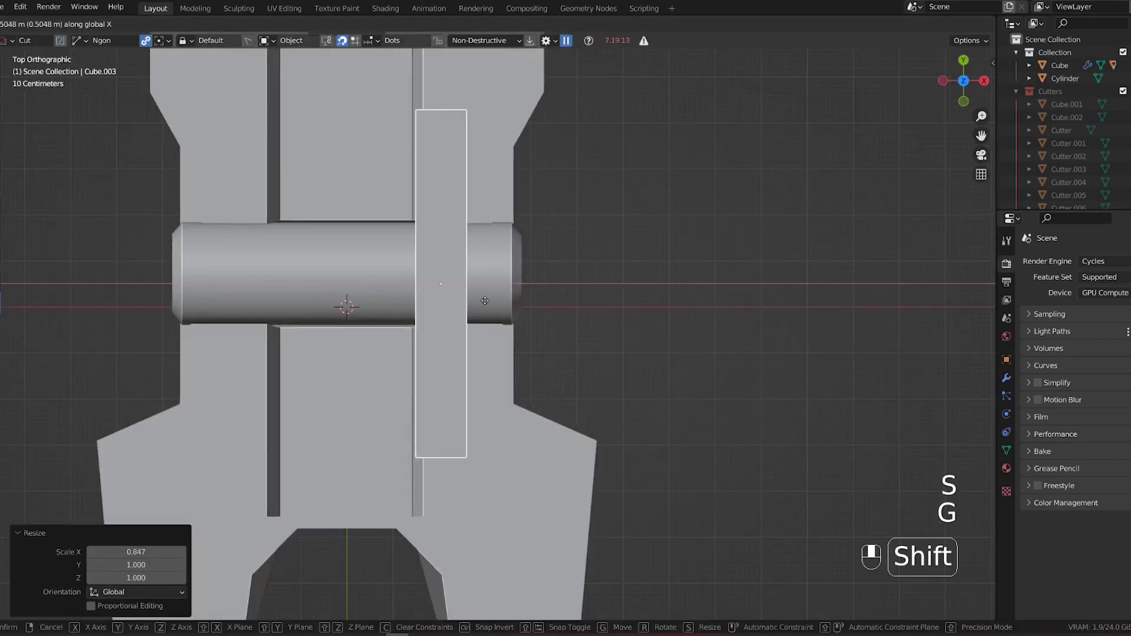
{"action": "middle_click_drag", "start_coordinate": [706, 307], "coordinate": [530, 330]}
Extrude the cube's face and mirror the block across the claw with Alt+X.
{"action": "key", "text": "Tab"}
{"action": "key", "text": "e"}
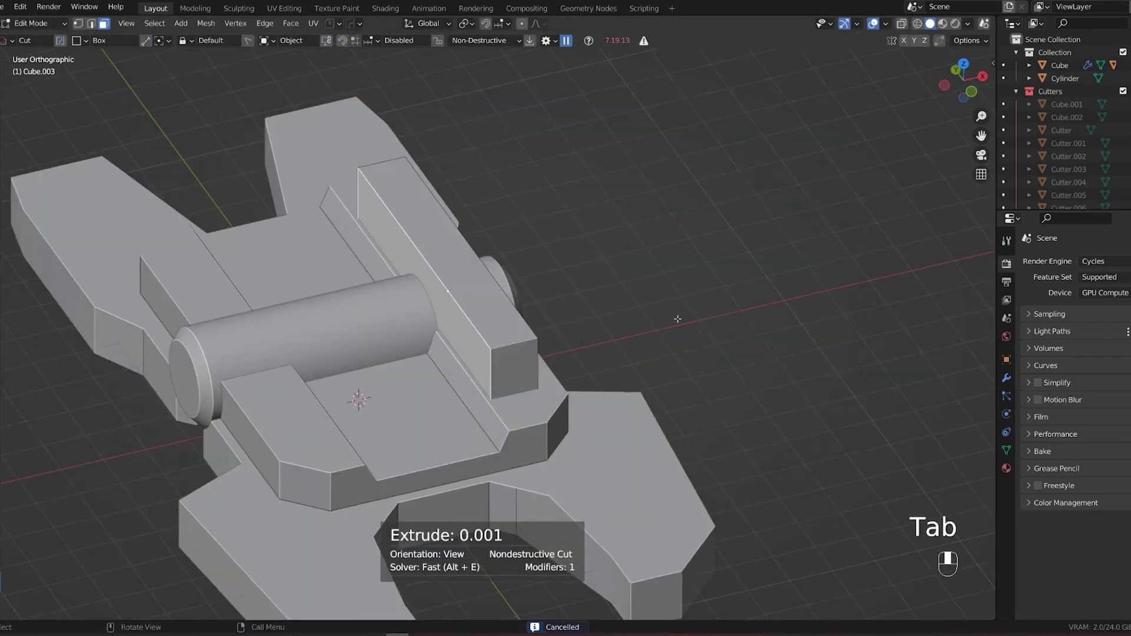
{"action": "key", "text": "g"}
{"action": "key", "text": "Tab"}
{"action": "key", "text": "alt+x"}
{"action": "key", "text": "KP_5"}
{"action": "key", "text": "KP_5"}
{"action": "middle_click_drag", "start_coordinate": [589, 283], "coordinate": [562, 316], "text": "shift"}
Unhide objects, cut the block out of the body, and box-cut through the top block.
{"action": "key", "text": "alt+h"}
{"action": "key", "text": "KP_5"}
{"action": "key", "text": "q"}
{"action": "key", "text": "shift+2"}
{"action": "key", "text": "KP_5"}
{"action": "scroll", "coordinate": [561, 317], "scroll_direction": "down", "scroll_amount": 2}
{"action": "key", "text": "d"}
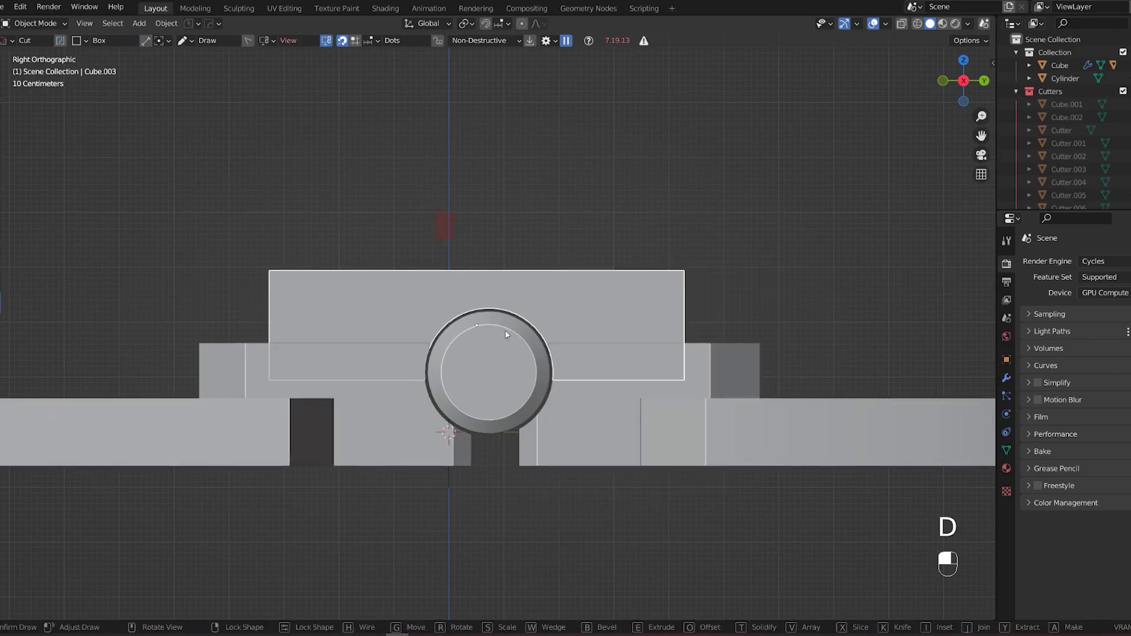
{"action": "left_click_drag", "start_coordinate": [454, 214], "coordinate": [522, 479]}
{"action": "key", "text": "KP_5"}
{"action": "middle_click_drag", "start_coordinate": [523, 479], "coordinate": [532, 391]}
{"action": "key", "text": "KP_5"}
Sharpen the part's edges and bevel the selected top edges with Ctrl+B.
{"action": "middle_click_drag", "start_coordinate": [648, 310], "coordinate": [411, 267]}
{"action": "key", "text": "Tab"}
{"action": "key", "text": "Tab"}
{"action": "scroll", "coordinate": [444, 302], "scroll_direction": "down", "scroll_amount": 3}
{"action": "key", "text": "q"}
{"action": "key", "text": "q"}
{"action": "scroll", "coordinate": [408, 362], "scroll_direction": "up", "scroll_amount": 3}
{"action": "key", "text": "Tab"}
{"action": "key", "text": "ctrl+b"}
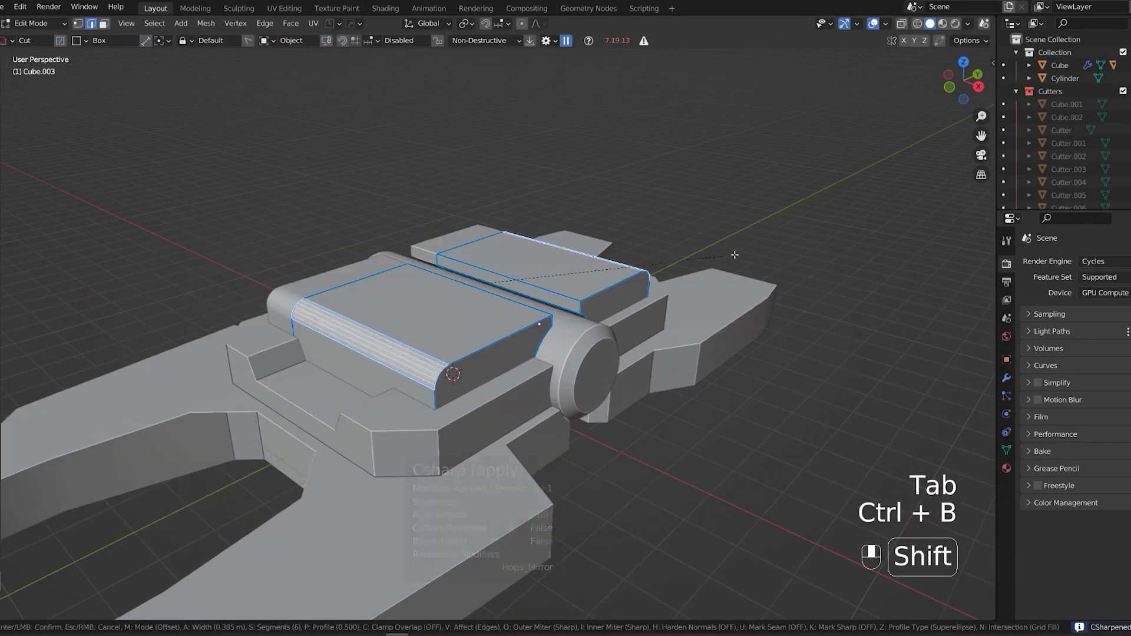
{"action": "key", "text": "Tab"}
{"action": "key", "text": "KP_5"}
{"action": "scroll", "coordinate": [591, 382], "scroll_direction": "down", "scroll_amount": 1}
{"action": "middle_click_drag", "start_coordinate": [592, 413], "coordinate": [530, 311]}
Add a cube, thin it along X, and place it above the body as a tab.
{"action": "key", "text": "shift+a"}
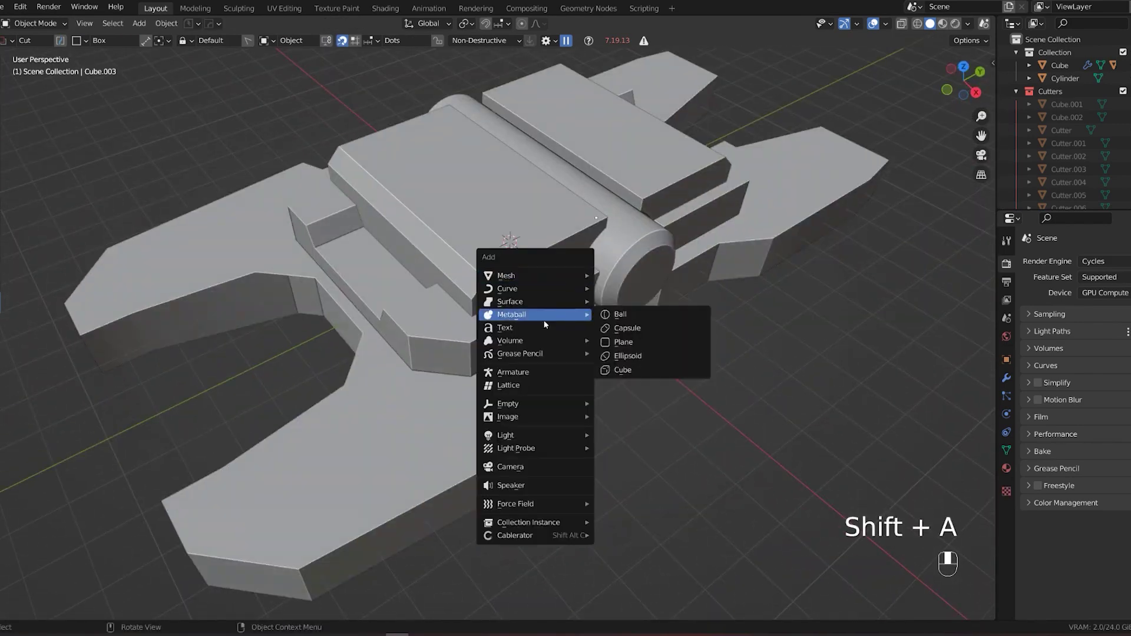
{"action": "left_click", "coordinate": [657, 319]}
{"action": "key", "text": "KP_5"}
{"action": "key", "text": "g"}
{"action": "key", "text": "x"}
{"action": "key", "text": "x"}
{"action": "key", "text": "s"}
{"action": "key", "text": "grave"}
{"action": "middle_click_drag", "start_coordinate": [760, 329], "coordinate": [799, 299]}
{"action": "key", "text": "KP_5"}
{"action": "key", "text": "g"}
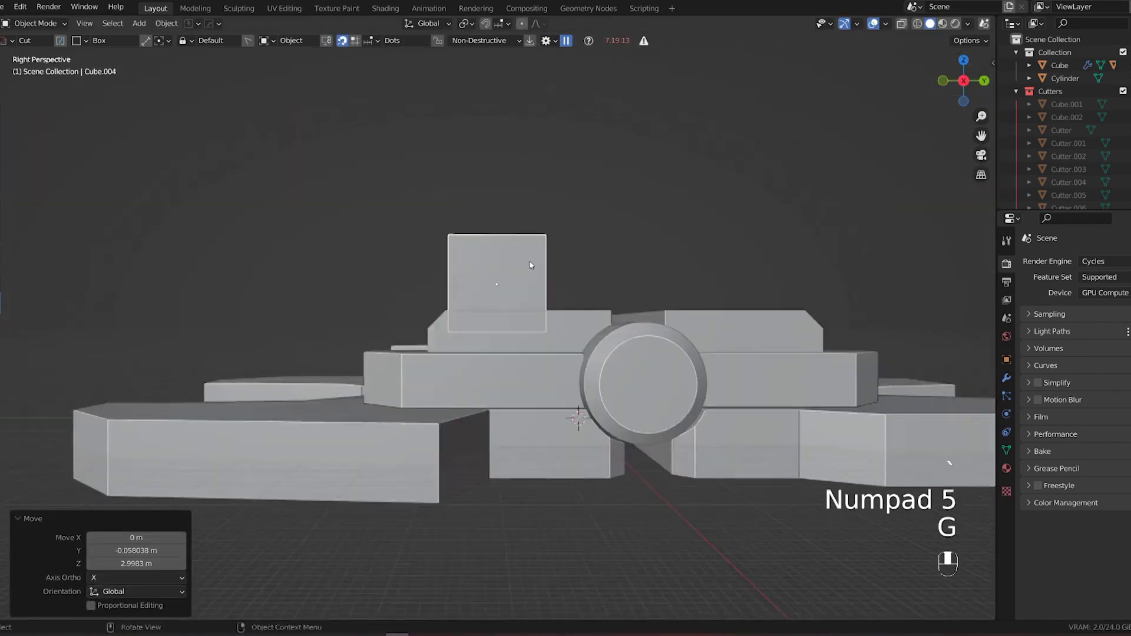
{"action": "left_click", "coordinate": [533, 262]}
Tilt the tab's top edge and adjust its position.
{"action": "key", "text": "Tab"}
{"action": "key", "text": "g"}
{"action": "left_click", "coordinate": [591, 228]}
{"action": "middle_click_drag", "start_coordinate": [590, 227], "coordinate": [624, 271]}
{"action": "key", "text": "KP_5"}
{"action": "key", "text": "g"}
{"action": "left_click", "coordinate": [691, 328]}
Bevel the tab's top edges into a rounded lug.
{"action": "key", "text": "ctrl+b"}
{"action": "scroll", "coordinate": [603, 249], "scroll_direction": "up", "scroll_amount": 10}
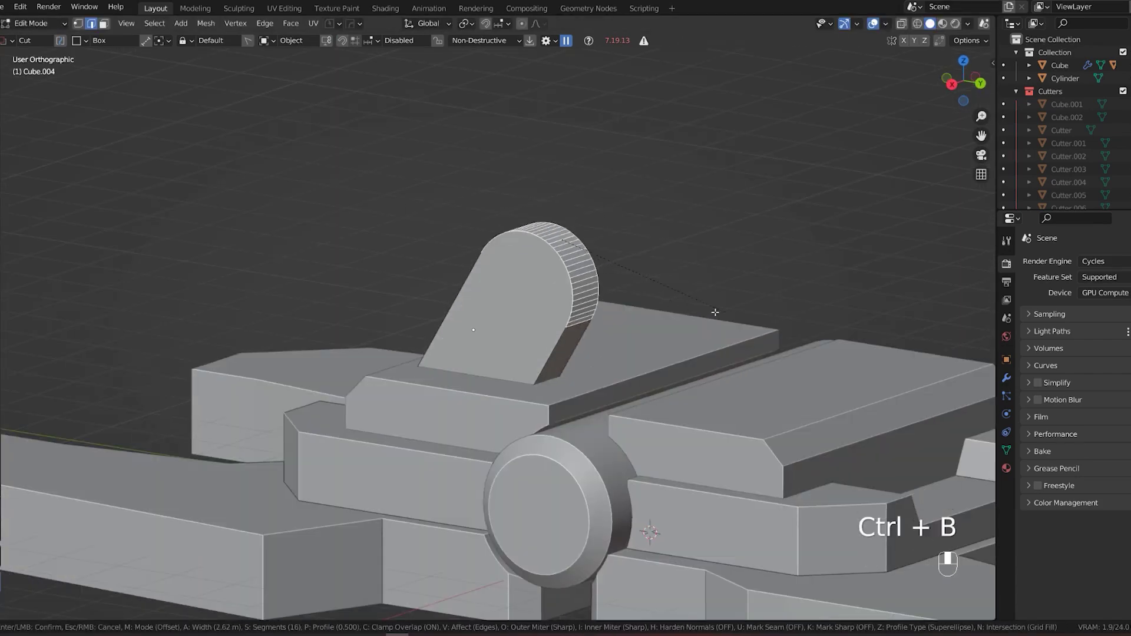
{"action": "left_click", "coordinate": [605, 259]}
{"action": "key", "text": "Tab"}
{"action": "key", "text": "grave"}
{"action": "key", "text": "KP_5"}
{"action": "key", "text": "KP_5"}
Cut a round hole through the lug's rounded top.
{"action": "key", "text": "Tab"}
{"action": "scroll", "coordinate": [508, 252], "scroll_direction": "up", "scroll_amount": 3}
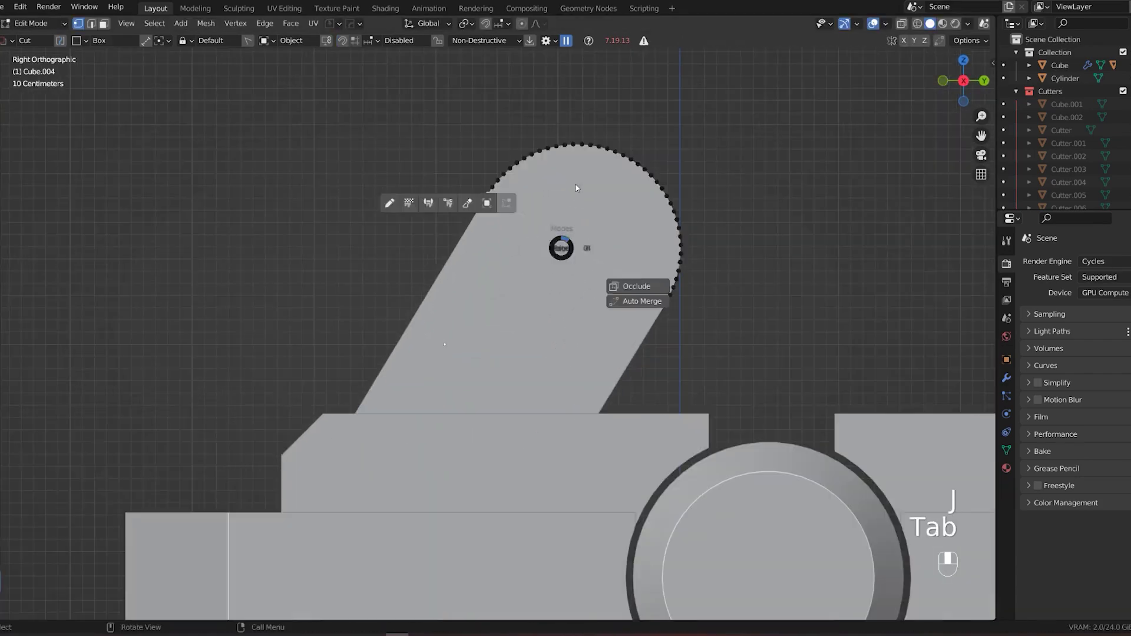
{"action": "key", "text": "Tab"}
{"action": "left_click_drag", "start_coordinate": [576, 247], "coordinate": [640, 279]}
{"action": "left_click", "coordinate": [298, 168]}
{"action": "key", "text": "KP_5"}
{"action": "middle_click_drag", "start_coordinate": [260, 167], "coordinate": [529, 350]}
Mirror the tab with HardOps Alt+X and duplicate the claw arm.
{"action": "key", "text": "alt+x"}
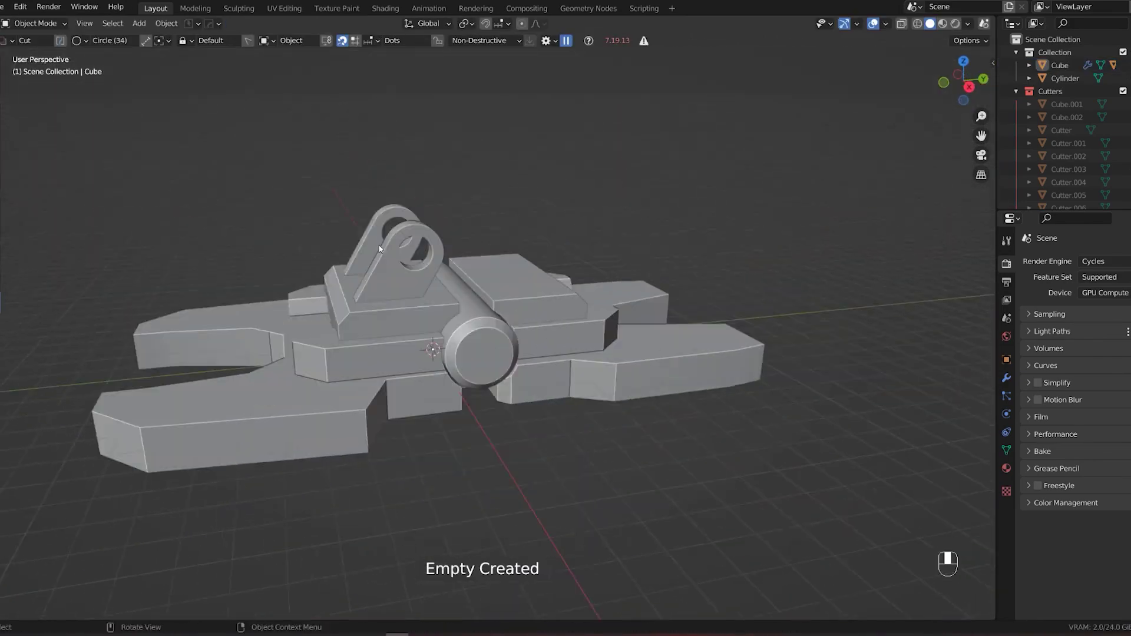
{"action": "key", "text": "KP_5"}
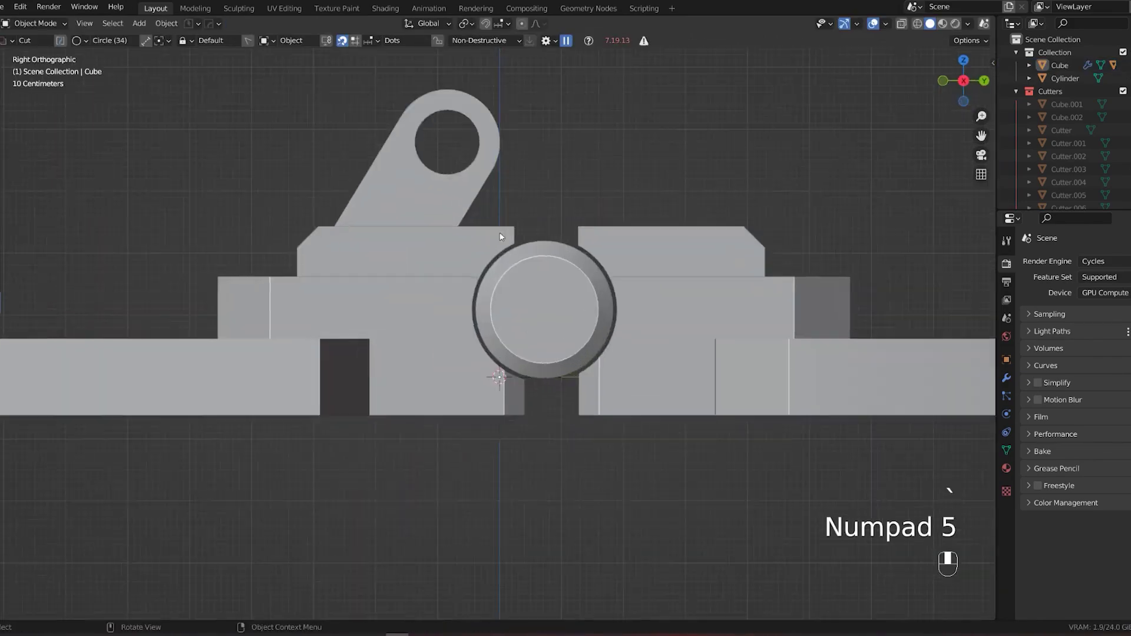
{"action": "key", "text": "shift+d"}
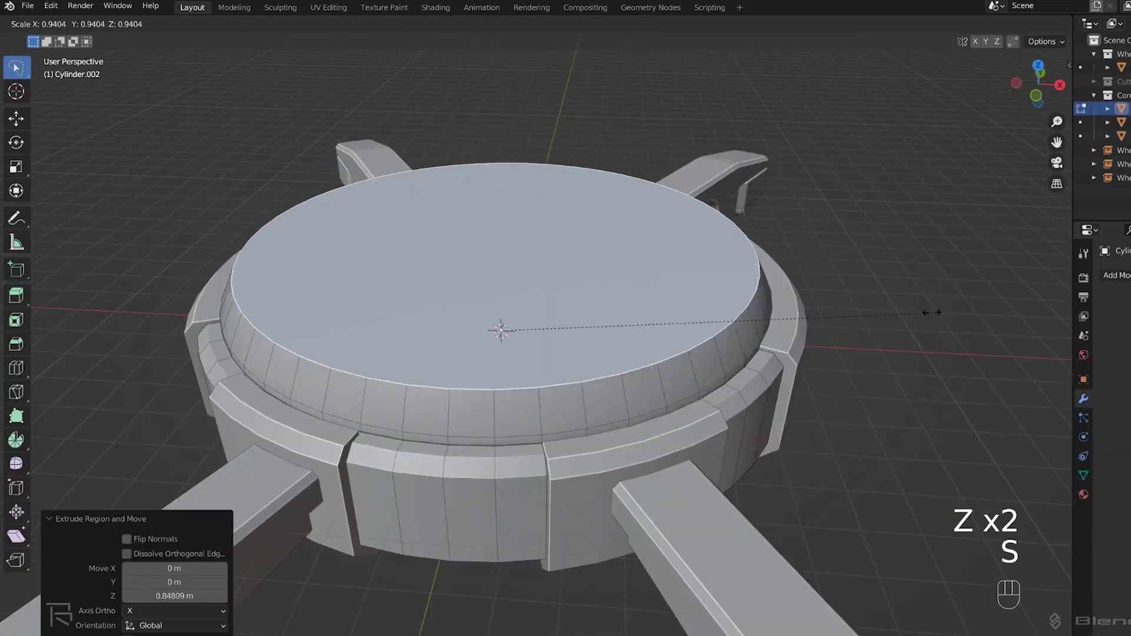
Inset the cylinder top, solidify the bracket, rotate the arm's plate, then isolate the cylinder.
{"action": "key", "text": "Tab"}
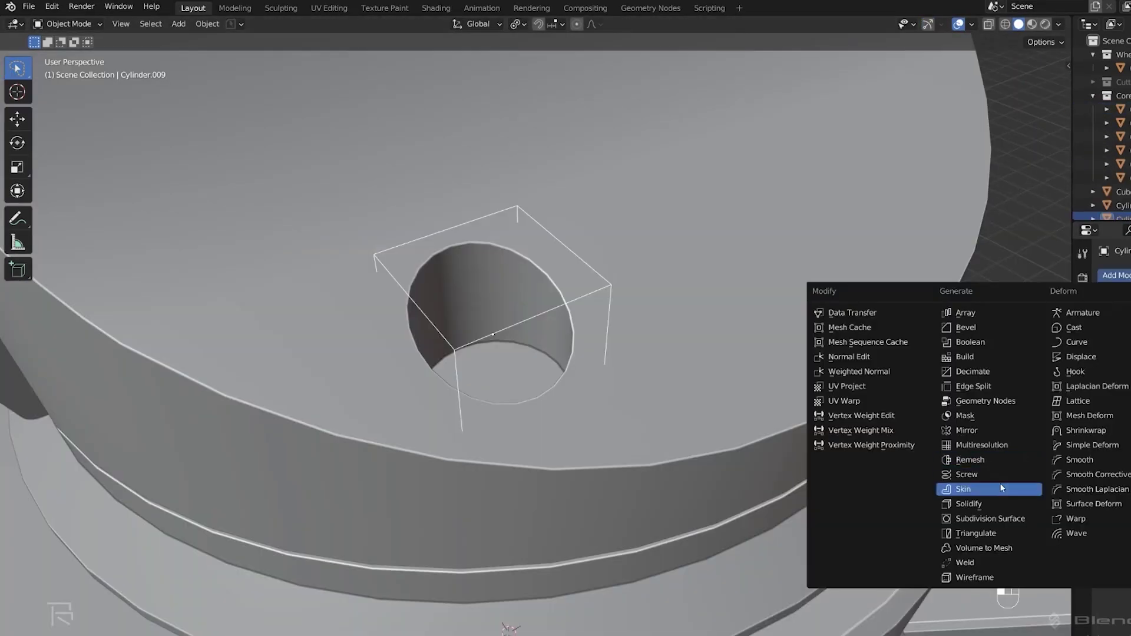
{"action": "left_click", "coordinate": [998, 483]}
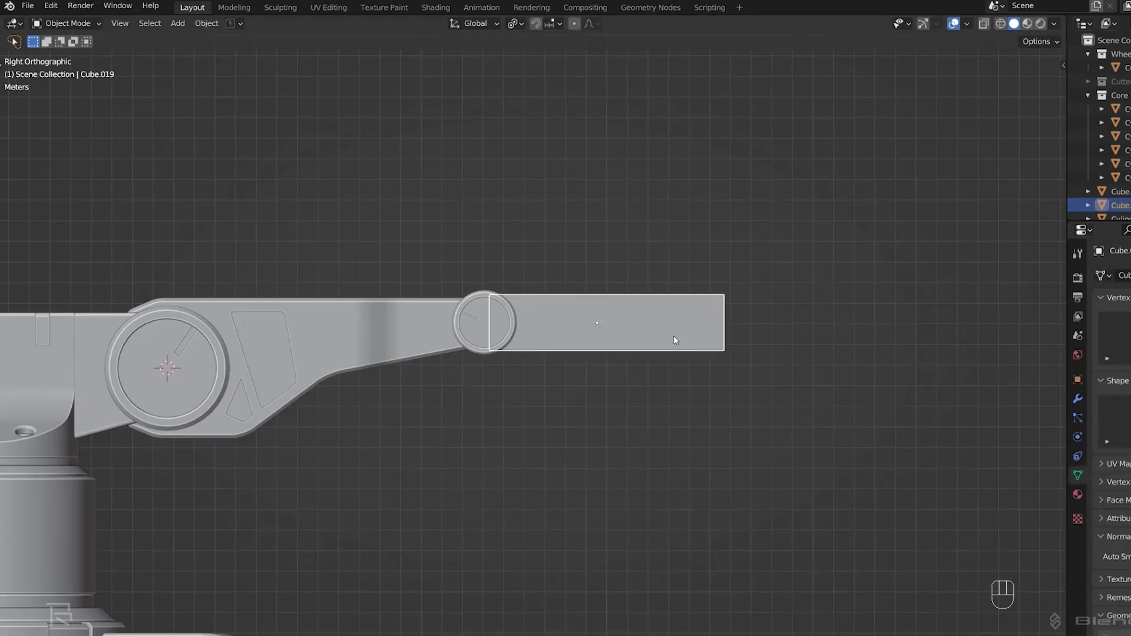
{"action": "key", "text": "r"}
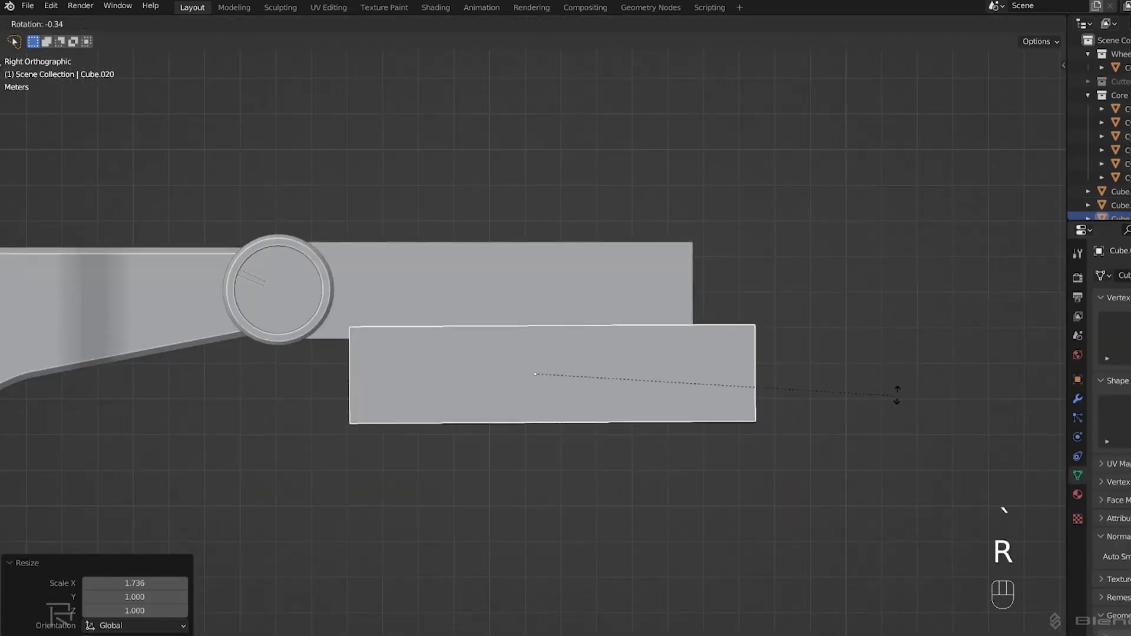
{"action": "left_click", "coordinate": [496, 362]}
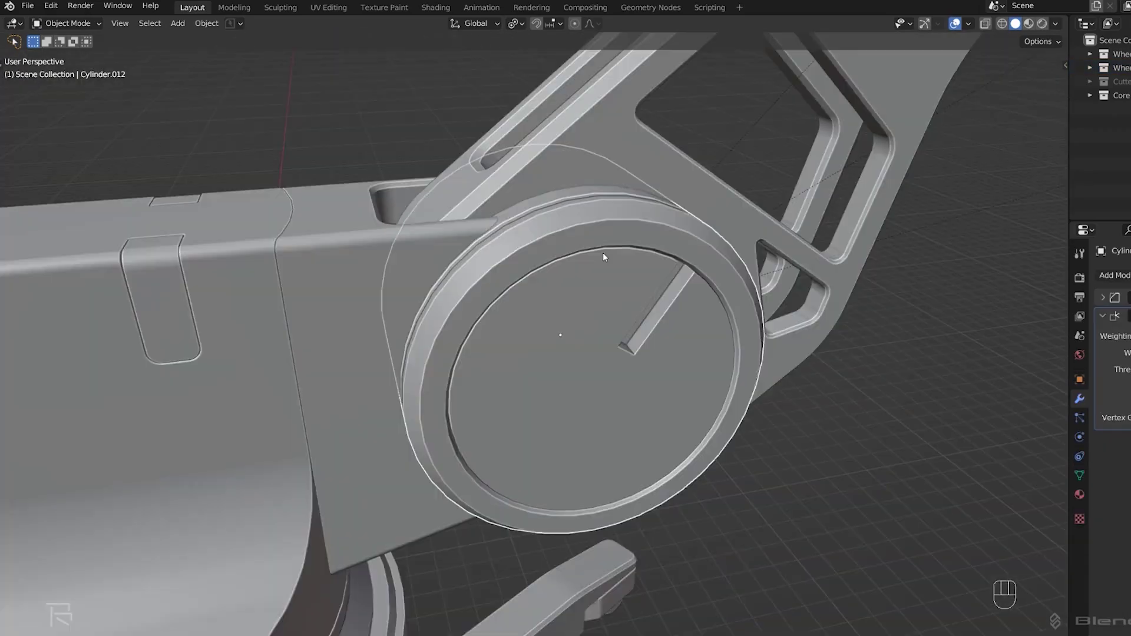
{"action": "key", "text": "KP_Divide"}
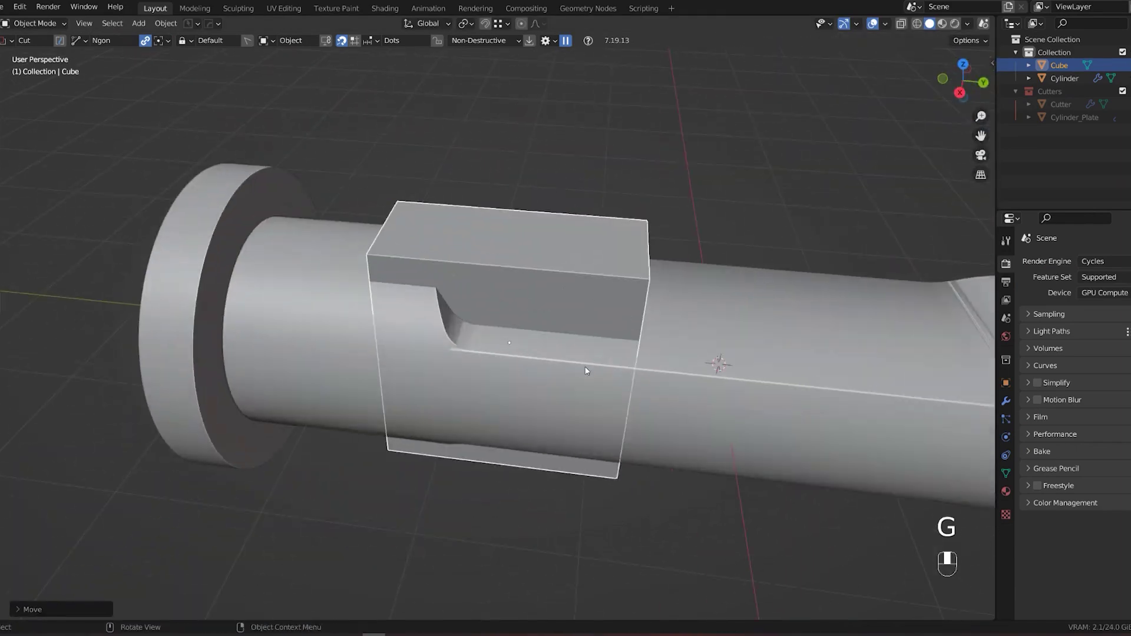
Move the cube along Y and slightly scale the cylinder piece.
{"action": "key", "text": "g"}
{"action": "key", "text": "KP_5"}
{"action": "key", "text": "g"}
{"action": "key", "text": "Tab"}
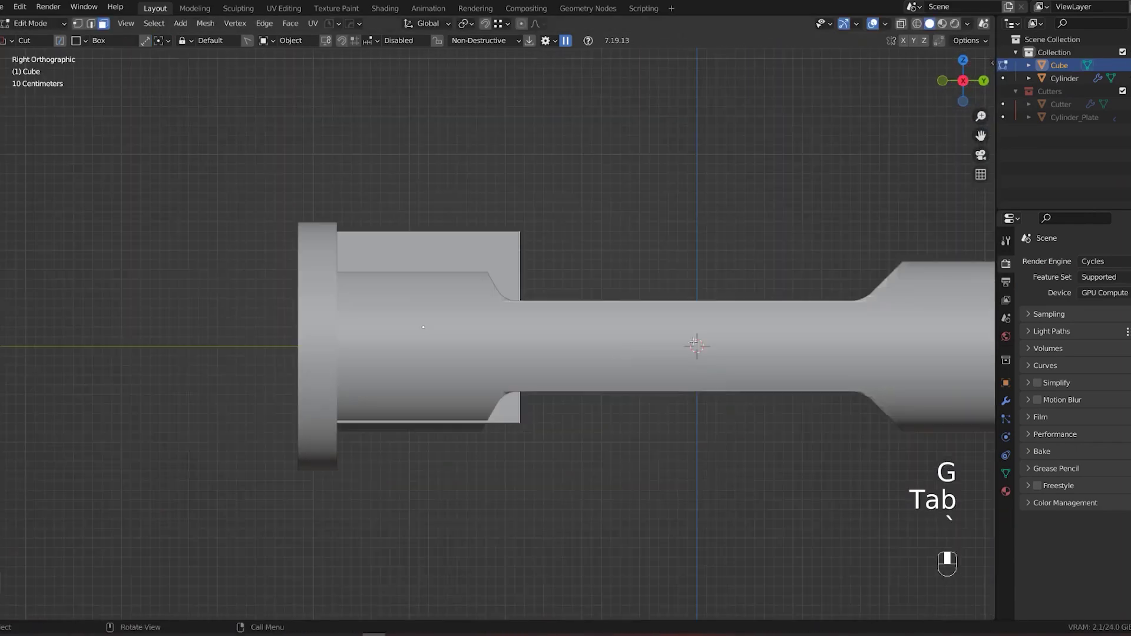
{"action": "left_click", "coordinate": [672, 350]}
{"action": "key", "text": "Tab"}
{"action": "middle_click_drag", "start_coordinate": [672, 350], "coordinate": [554, 420]}
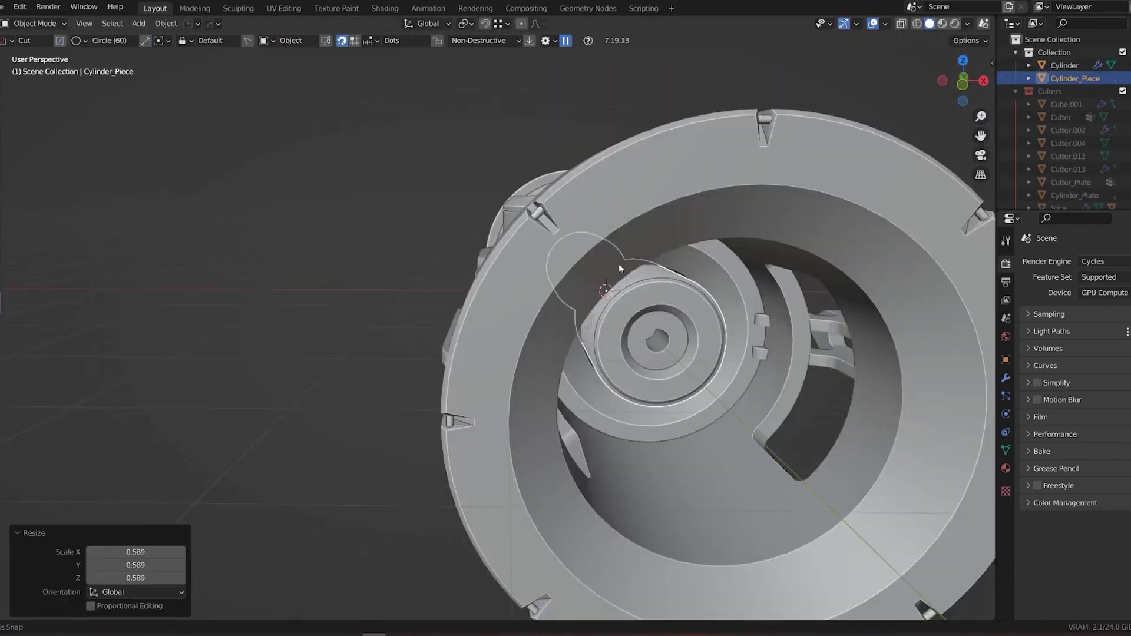
{"action": "key", "text": "s"}
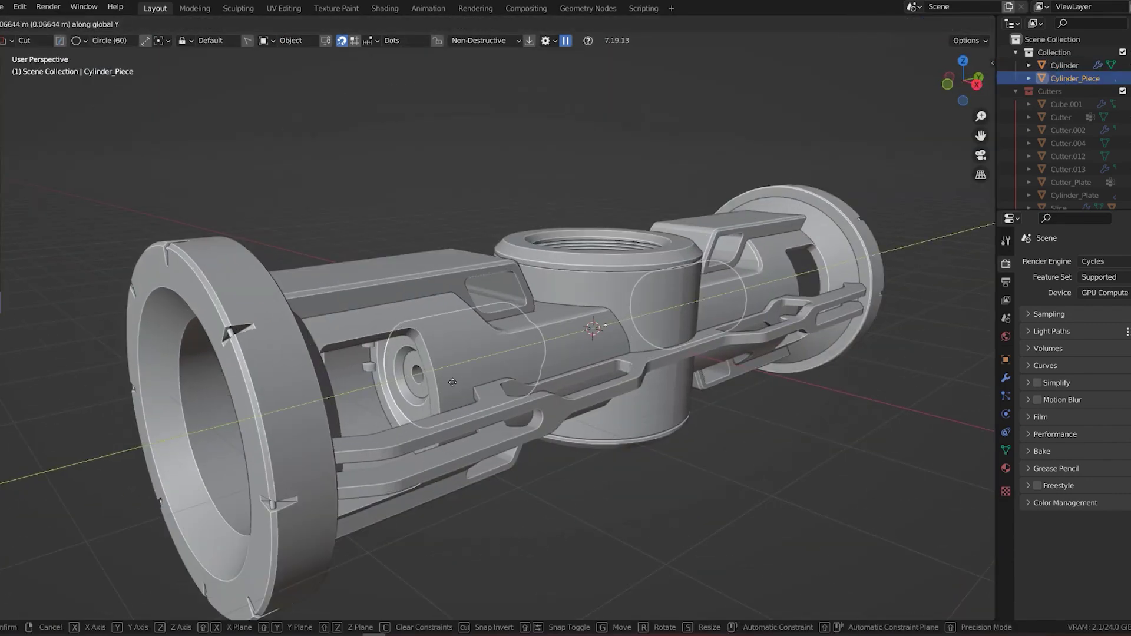
{"action": "left_click", "coordinate": [452, 382]}
{"action": "middle_click_drag", "start_coordinate": [452, 381], "coordinate": [468, 321]}
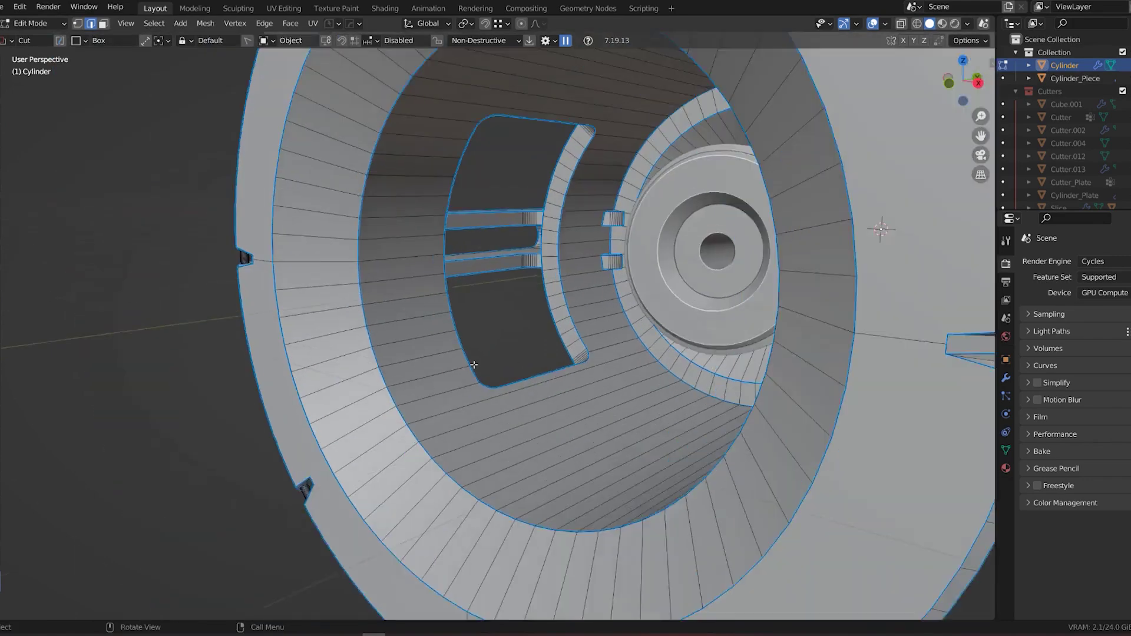
Add a loop cut, dissolve the extra edge loop, and knife-cut the mesh.
{"action": "key", "text": "ctrl+r"}
{"action": "left_click", "coordinate": [521, 422]}
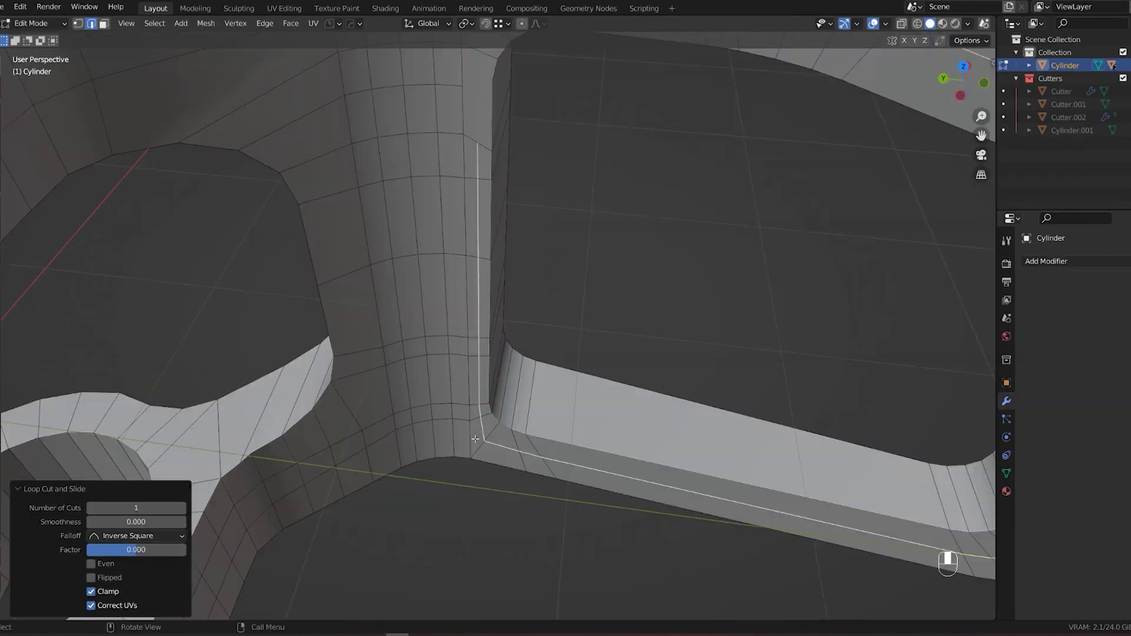
{"action": "key", "text": "x"}
{"action": "left_click", "coordinate": [523, 242]}
{"action": "key", "text": "ctrl+r"}
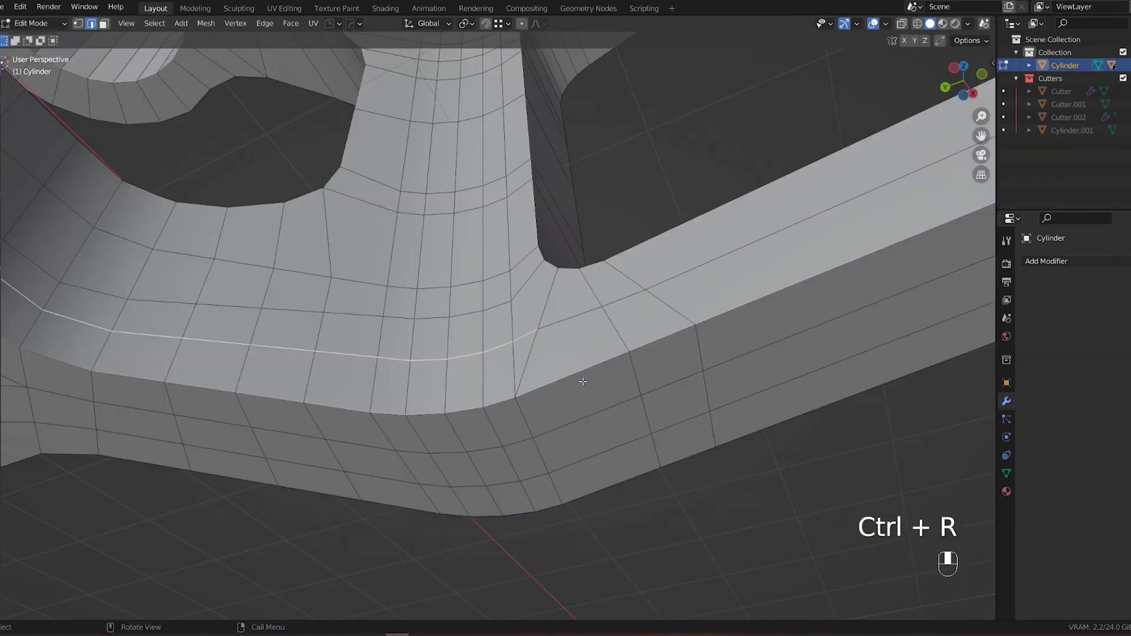
{"action": "key", "text": "k"}
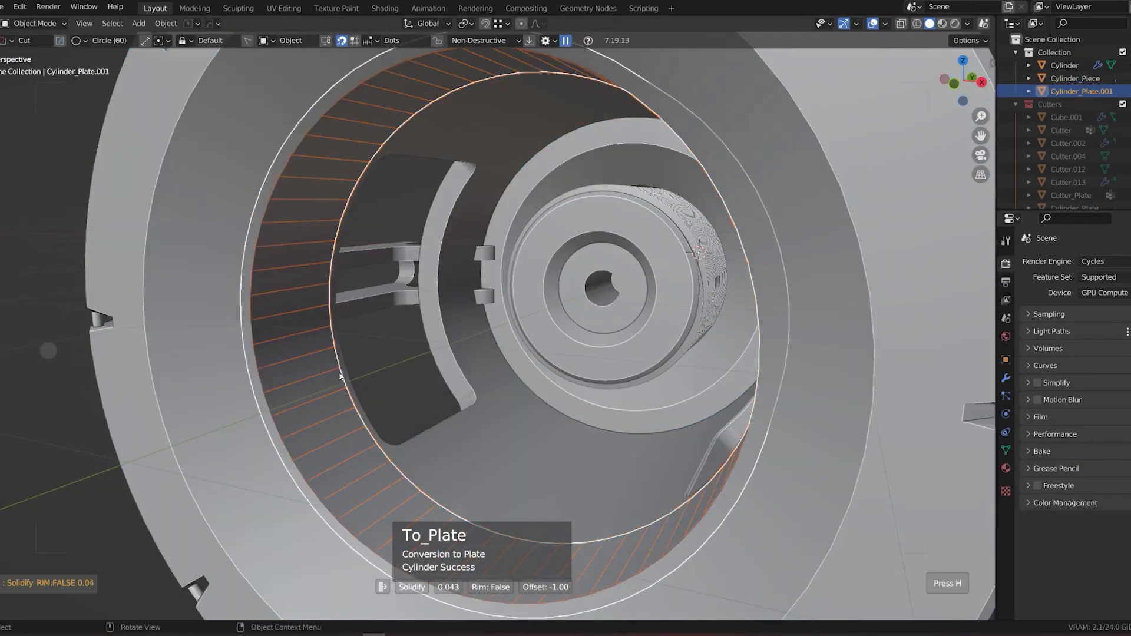
Move the plate along Y, add Solidify to it, and stretch a box cut along the shaft.
{"action": "key", "text": "g"}
{"action": "key", "text": "y"}
{"action": "left_click", "coordinate": [293, 453]}
{"action": "key", "text": "q"}
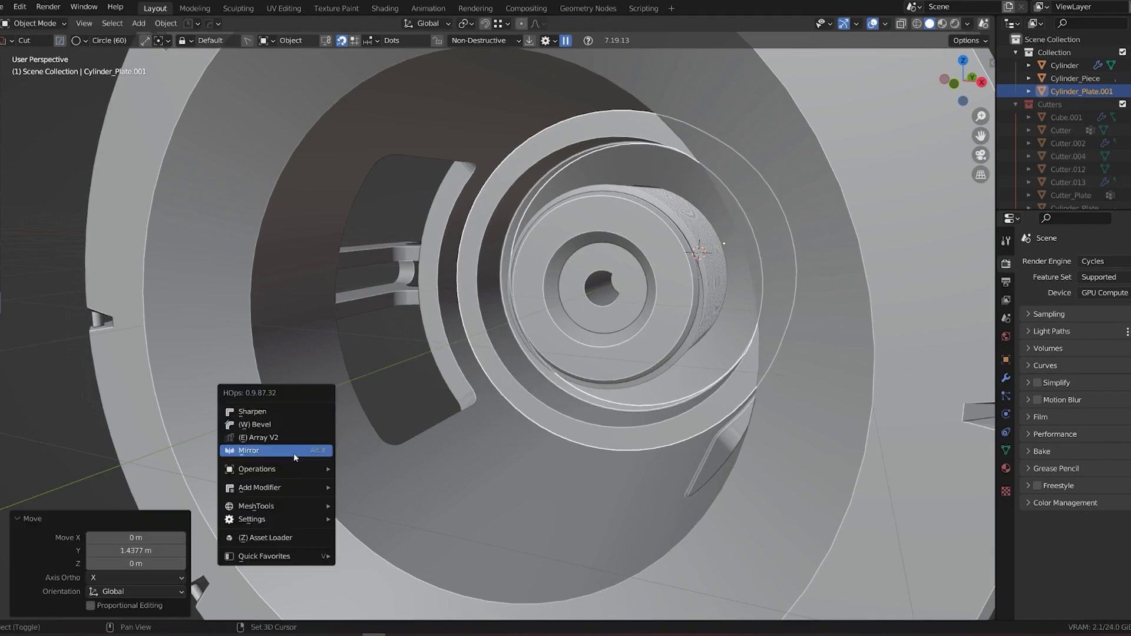
{"action": "left_click", "coordinate": [365, 501]}
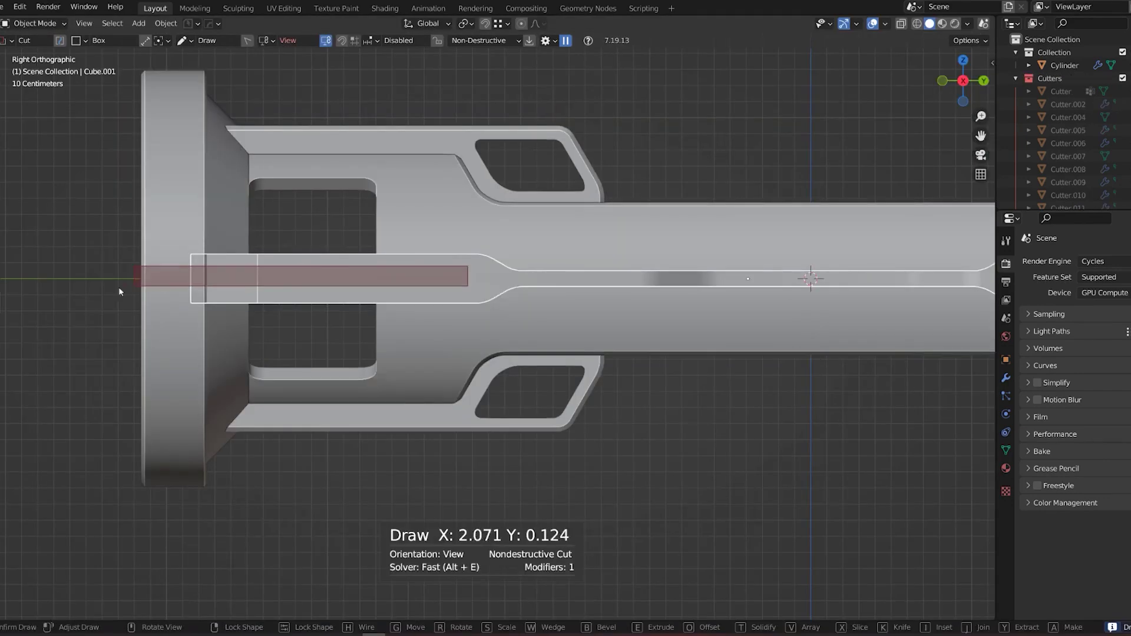
{"action": "left_click_drag", "start_coordinate": [118, 287], "coordinate": [80, 292]}
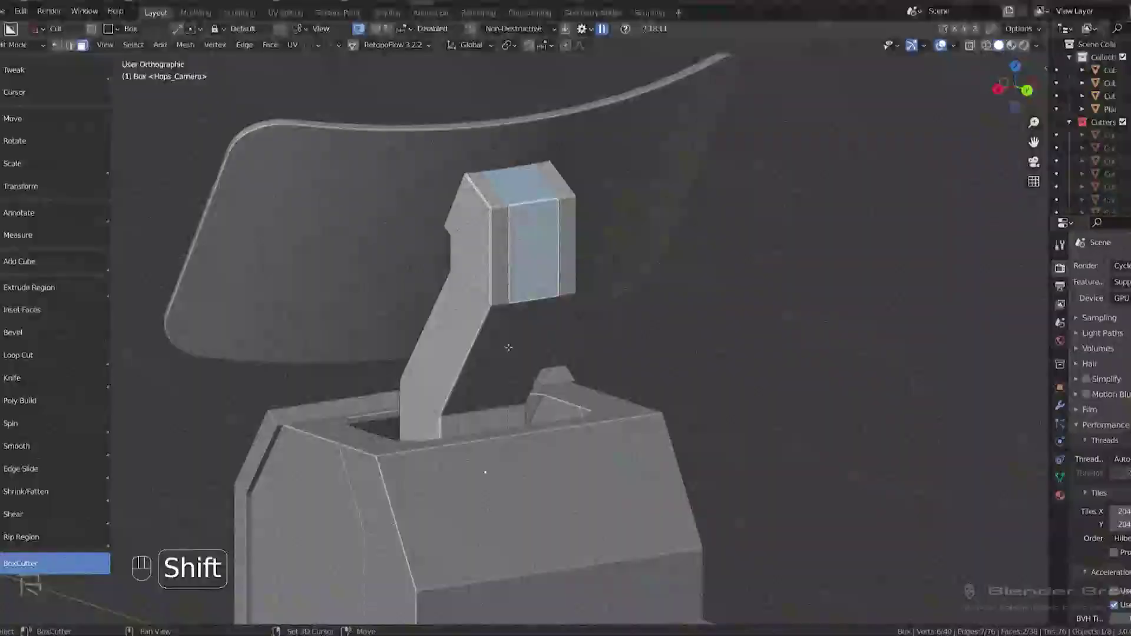
Inset a panel groove into the selected arm faces with Panel Face.
{"action": "left_click", "coordinate": [507, 336], "text": "shift"}
{"action": "key", "text": "q"}
{"action": "left_click", "coordinate": [634, 345]}
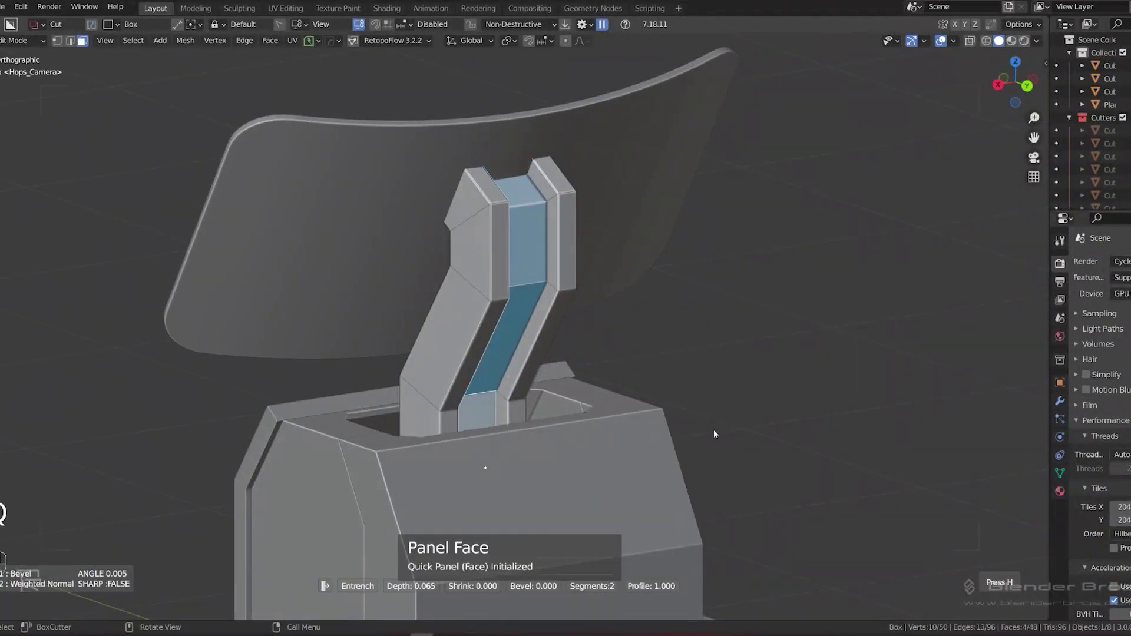
Undo back, convert the box into a thin plate with To_Plate, and sharpen its edges.
{"action": "key", "text": "Tab"}
{"action": "key", "text": "KP_5"}
{"action": "key", "text": "ctrl+z"}
{"action": "key", "text": "ctrl+z"}
{"action": "key", "text": "ctrl+z"}
{"action": "key", "text": "q"}
{"action": "left_click", "coordinate": [610, 266]}
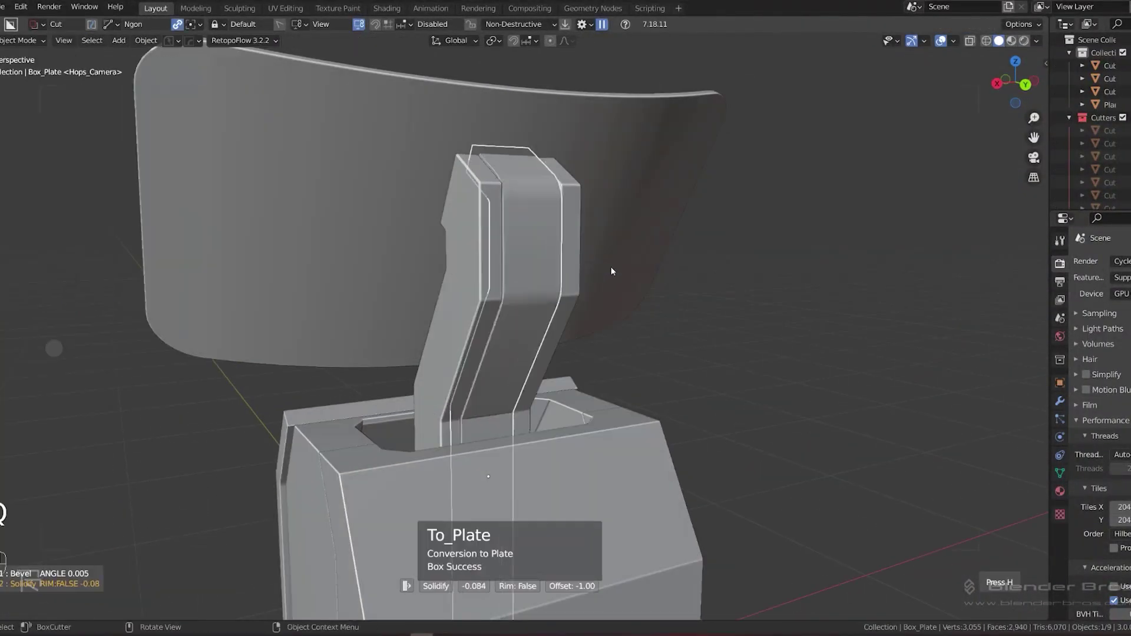
{"action": "key", "text": "q"}
{"action": "key", "text": "q"}
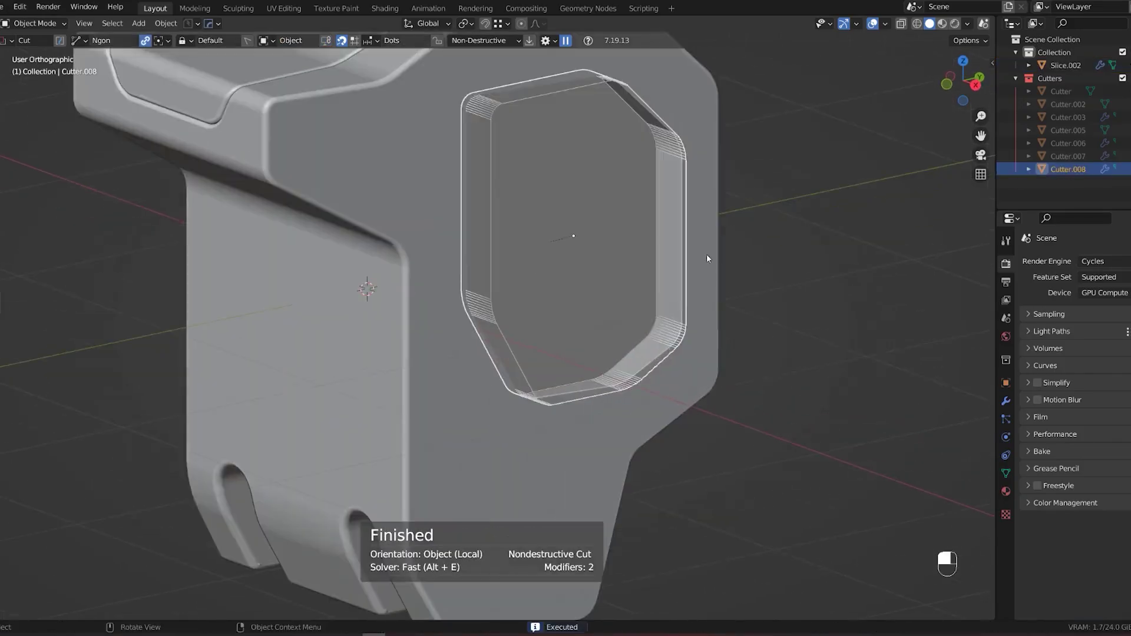
Nudge the recess cutter Cutter.008 slightly down along Z.
{"action": "scroll", "coordinate": [425, 243], "scroll_direction": "up", "scroll_amount": 1}
{"action": "key", "text": "g"}
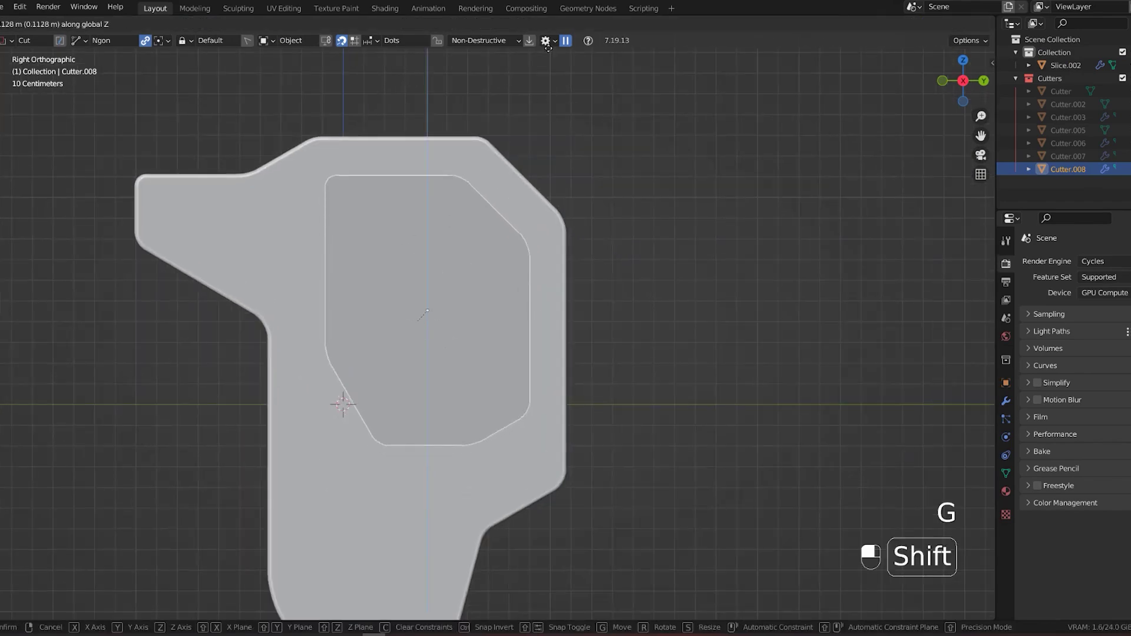
{"action": "left_click", "coordinate": [548, 47]}
{"action": "scroll", "coordinate": [590, 247], "scroll_direction": "down", "scroll_amount": 3}
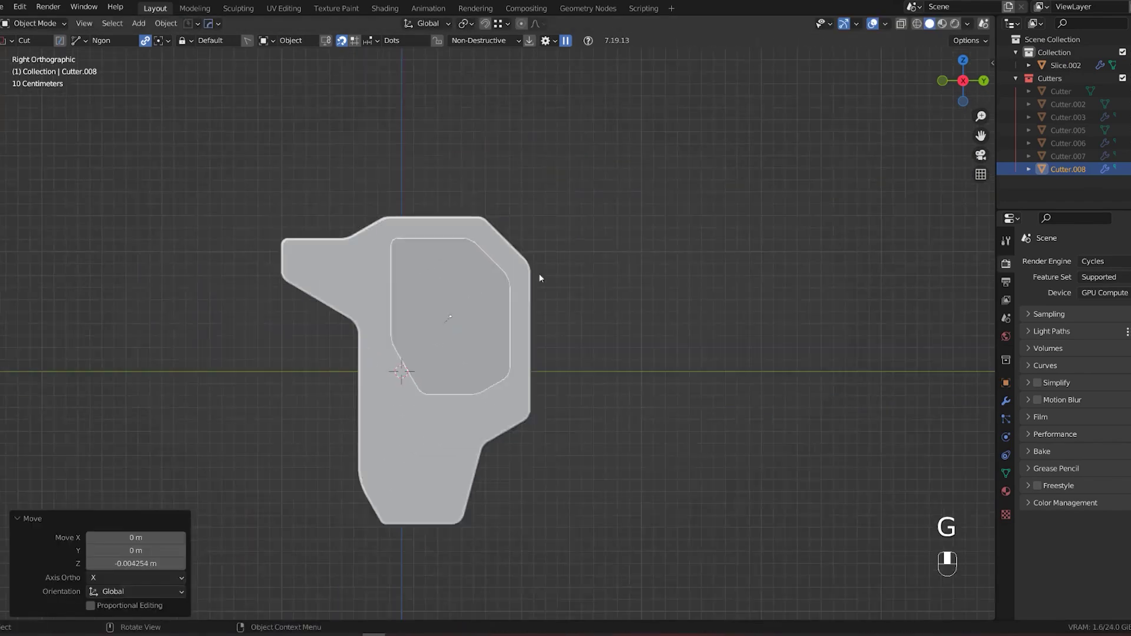
{"action": "left_click", "coordinate": [539, 273]}
{"action": "middle_click_drag", "start_coordinate": [462, 449], "coordinate": [670, 272]}
{"action": "key", "text": "KP_5"}
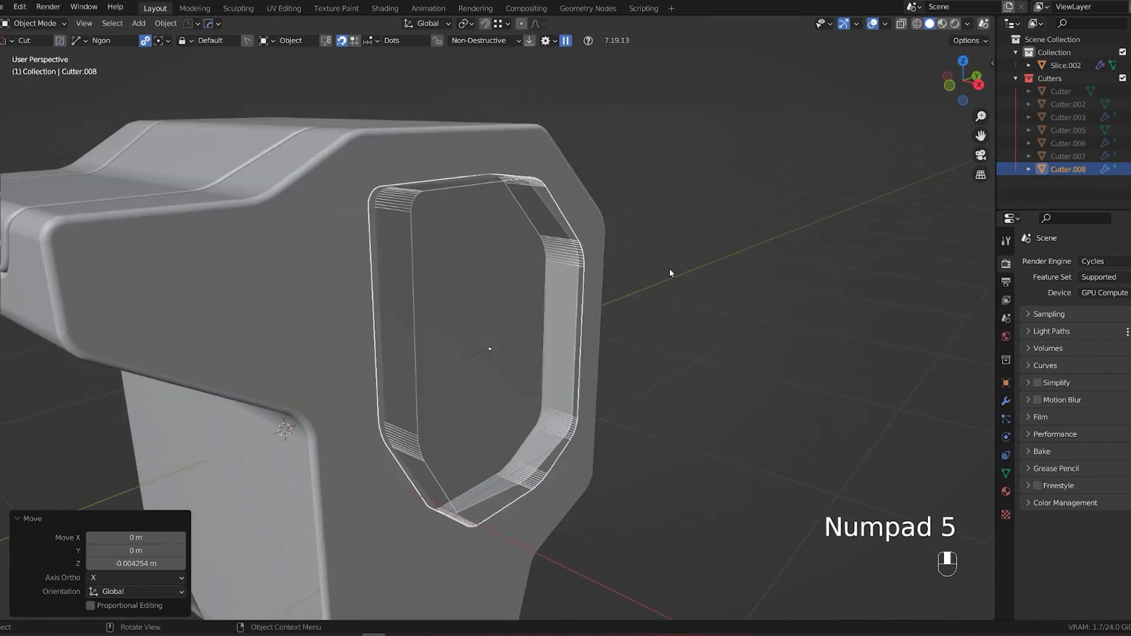
Duplicate the recess cutter as a solid panel and round it with a 10-segment bevel.
{"action": "left_click", "coordinate": [744, 430]}
{"action": "key", "text": "shift+2"}
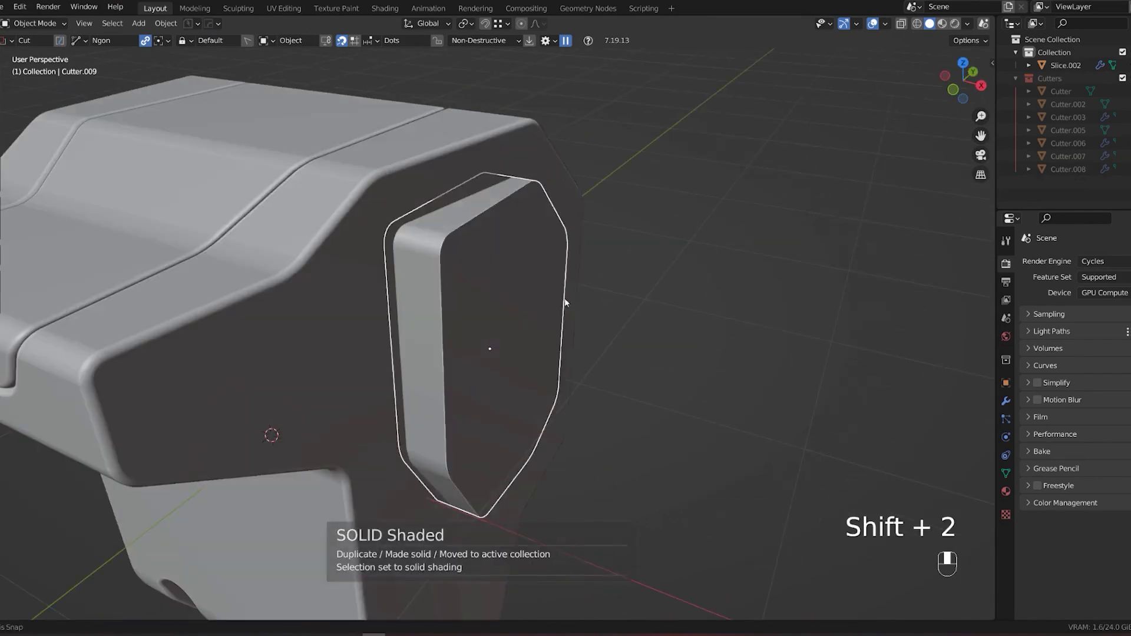
{"action": "key", "text": "ctrl+z"}
{"action": "key", "text": "q"}
{"action": "key", "text": "ctrl+grave"}
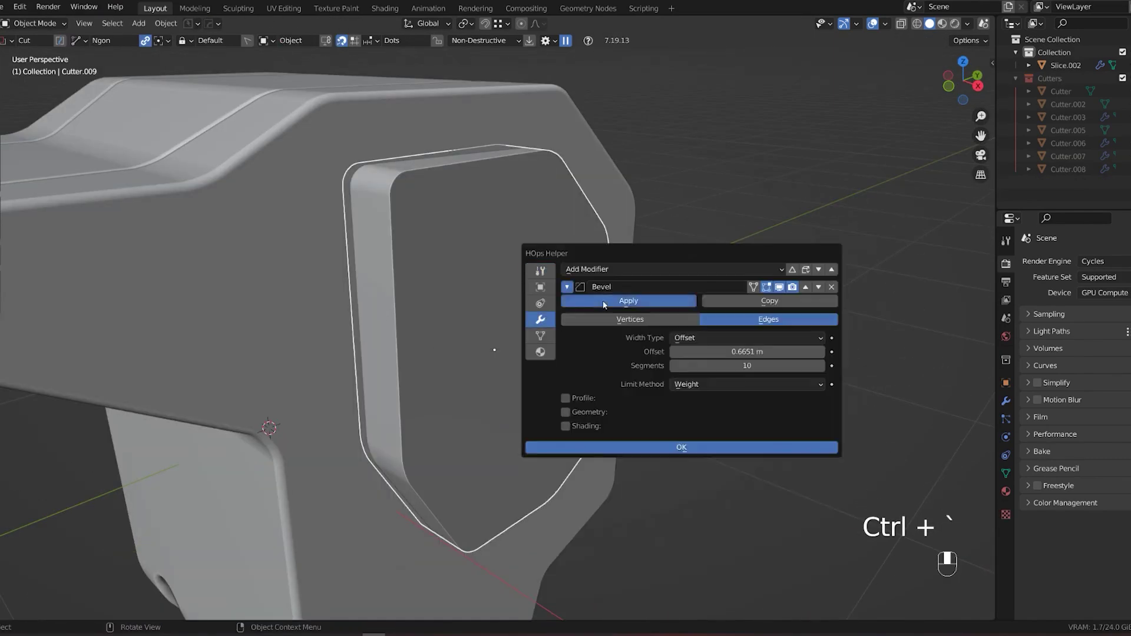
{"action": "key", "text": "Tab"}
{"action": "key", "text": "ctrl+b"}
{"action": "left_click", "coordinate": [640, 276]}
Shift the bevelled panel along X and rotate it into place on the bracket's side.
{"action": "key", "text": "Tab"}
{"action": "key", "text": "g"}
{"action": "left_click", "coordinate": [663, 327]}
{"action": "key", "text": "KP_5"}
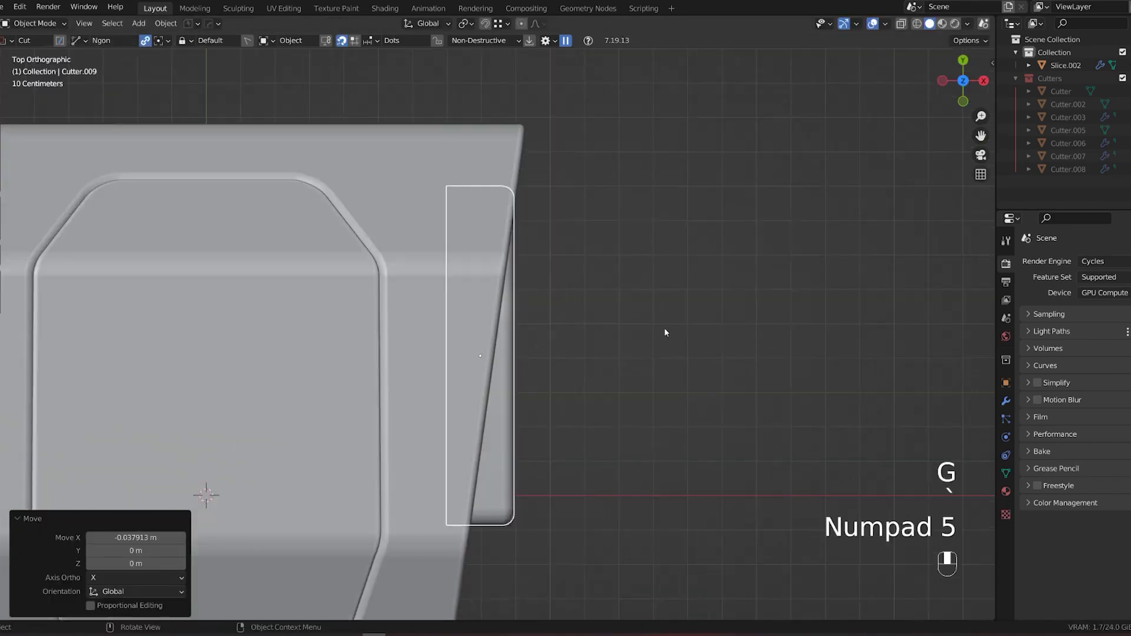
{"action": "key", "text": "r"}
{"action": "left_click", "coordinate": [754, 344]}
{"action": "scroll", "coordinate": [638, 321], "scroll_direction": "down", "scroll_amount": 5}
{"action": "middle_click_drag", "start_coordinate": [638, 321], "coordinate": [581, 296]}
{"action": "left_click", "coordinate": [580, 296]}
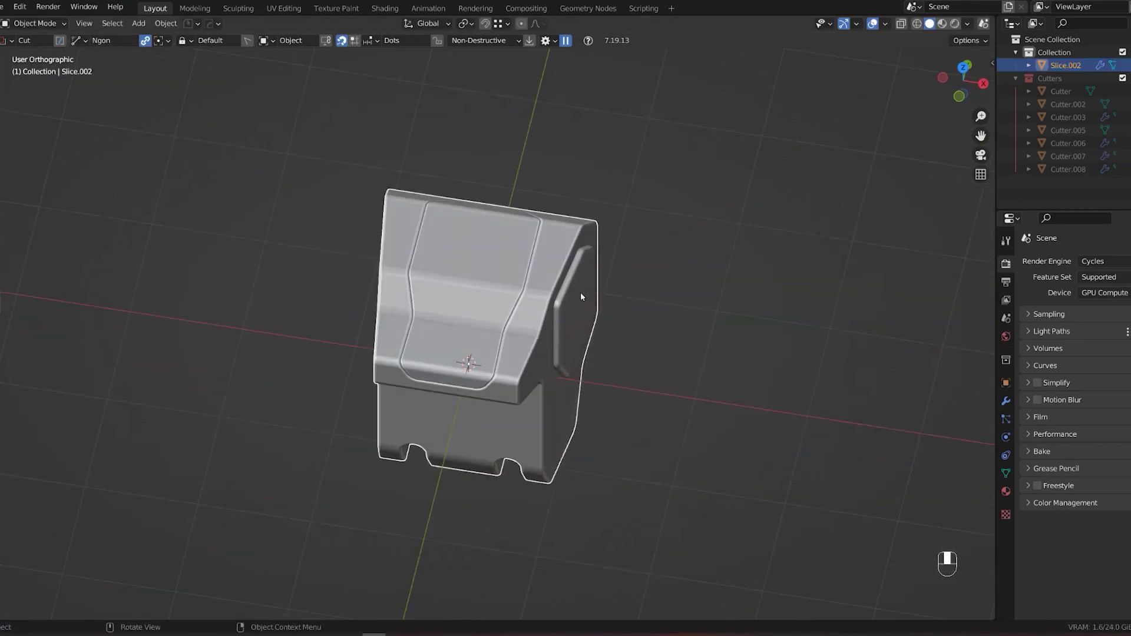
{"action": "key", "text": "KP_7"}
Add a sharpened cylinder, then rotate, move and shrink it beside the part.
{"action": "key", "text": "KP_5"}
{"action": "key", "text": "shift+a"}
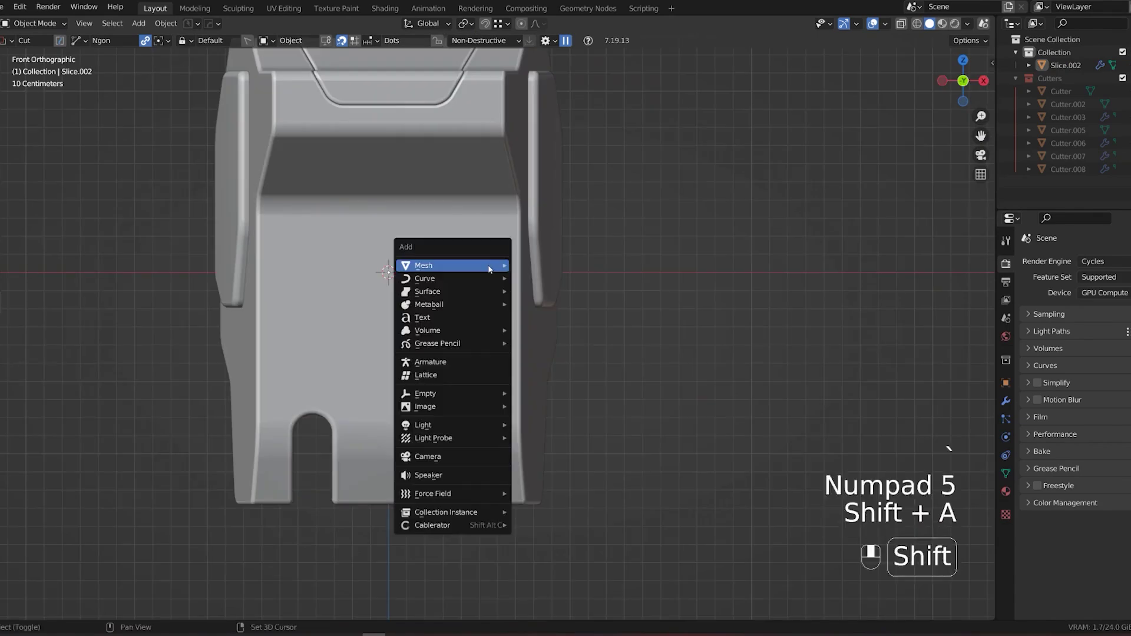
{"action": "left_click", "coordinate": [570, 365]}
{"action": "key", "text": "q"}
{"action": "left_click", "coordinate": [726, 227]}
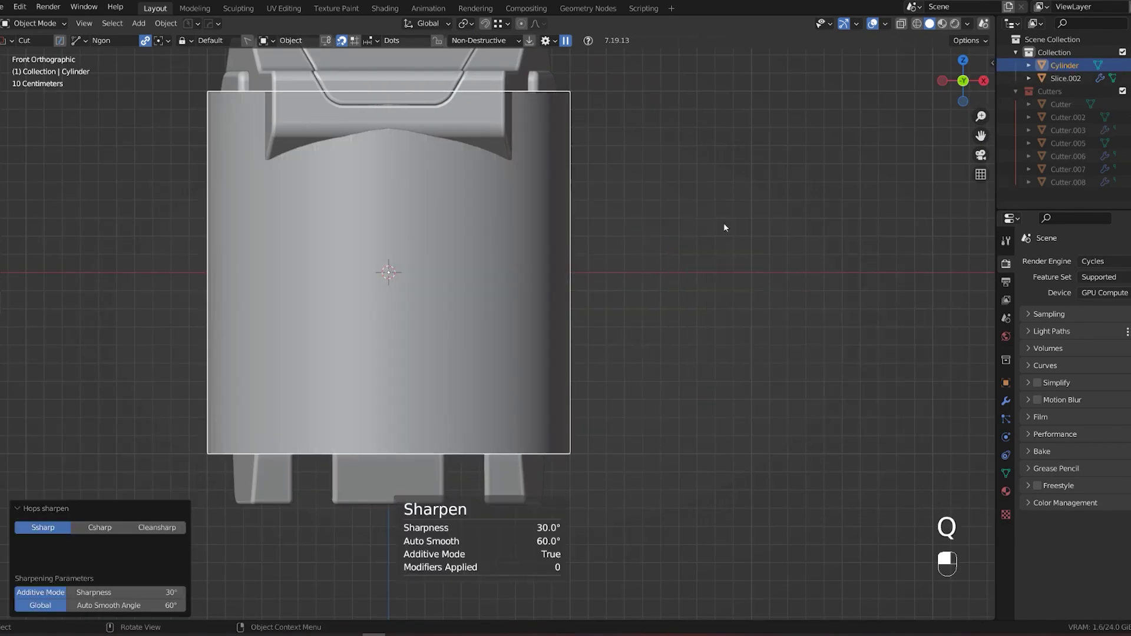
{"action": "key", "text": "r"}
{"action": "key", "text": "grave"}
{"action": "key", "text": "s"}
{"action": "key", "text": "g"}
{"action": "key", "text": "s"}
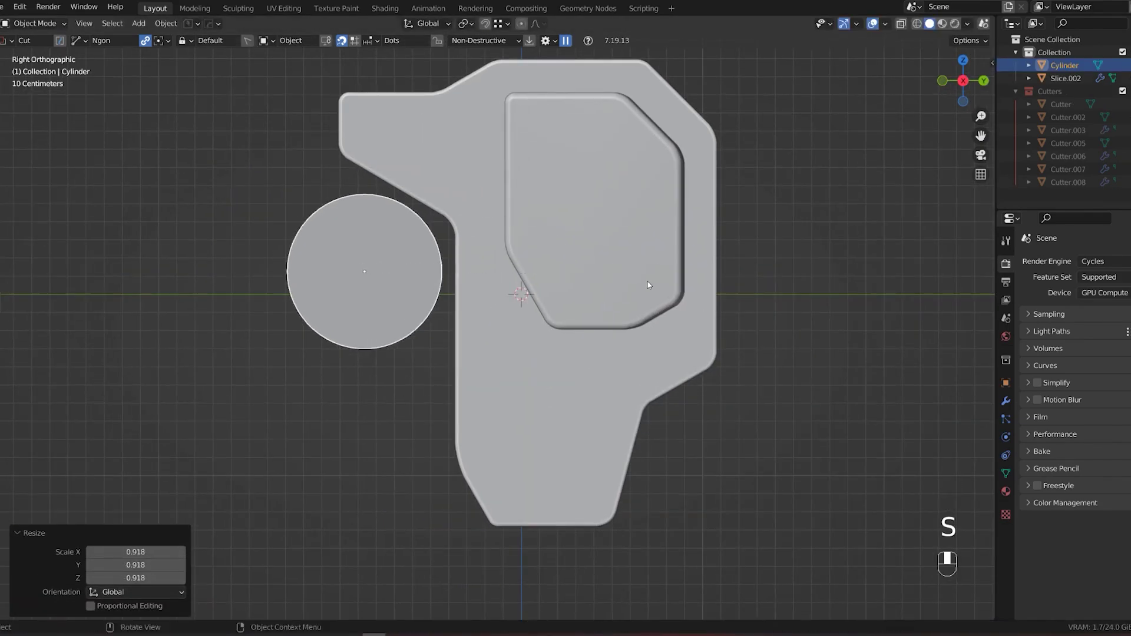
Stretch the cylinder along X and apply its rotation.
{"action": "middle_click_drag", "start_coordinate": [602, 272], "coordinate": [697, 280]}
{"action": "key", "text": "s"}
{"action": "key", "text": "x"}
{"action": "left_click", "coordinate": [661, 87]}
{"action": "key", "text": "KP_5"}
{"action": "key", "text": "Tab"}
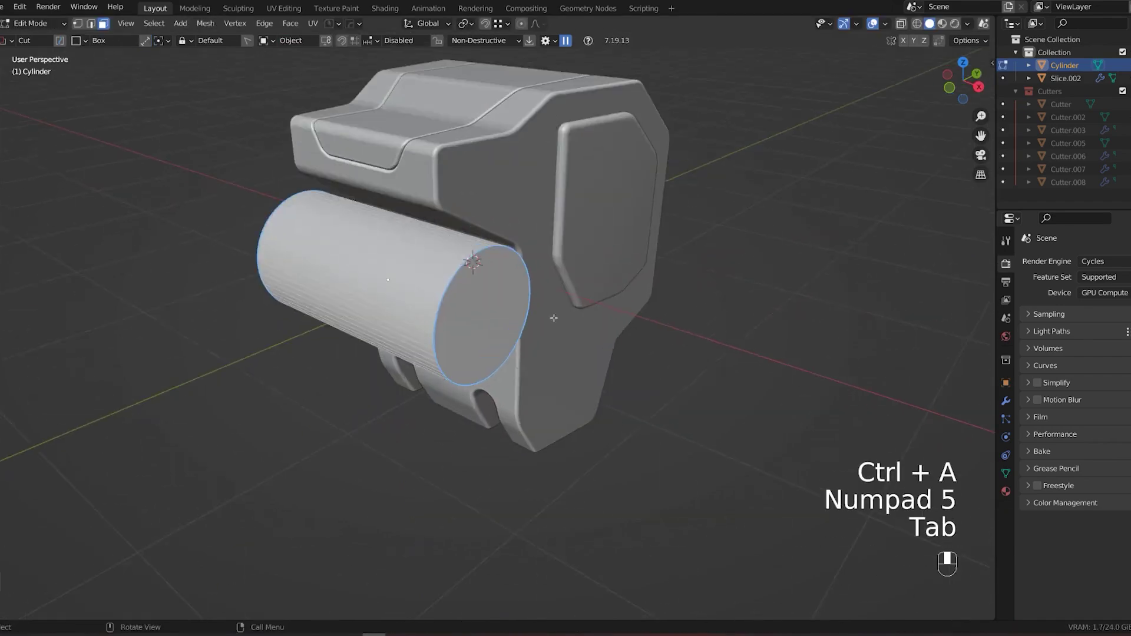
Inset and bevel the cylinder's end face, then extrude it inward into a bevelled bore.
{"action": "key", "text": "ctrl+b"}
{"action": "left_click", "coordinate": [770, 305], "text": "shift"}
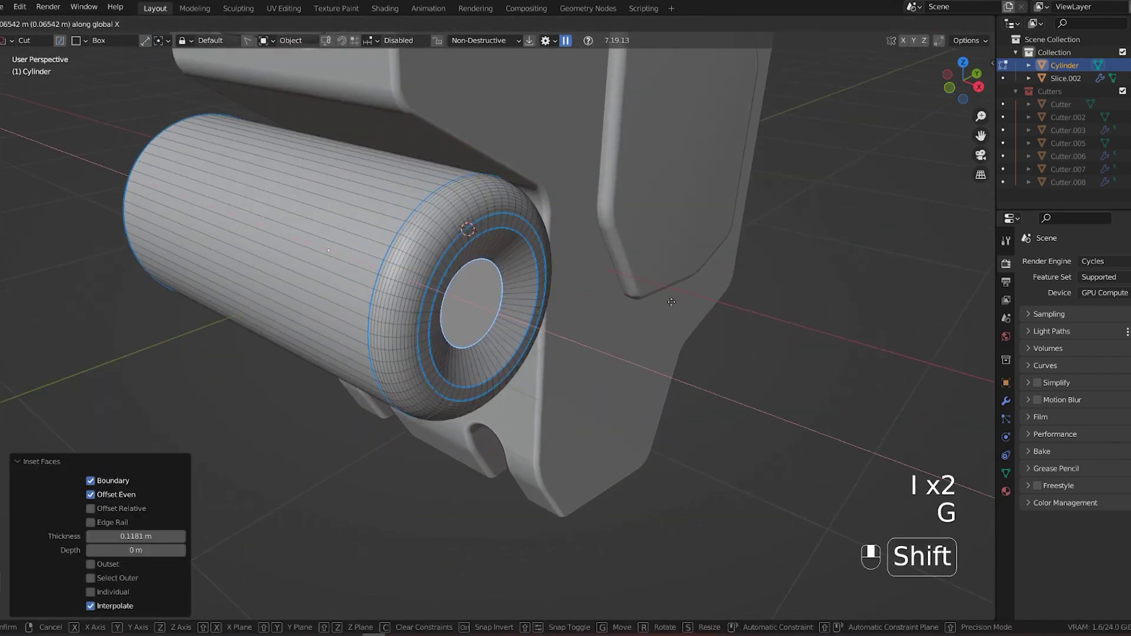
{"action": "key", "text": "ctrl+b"}
{"action": "left_click", "coordinate": [742, 330], "text": "ctrl"}
{"action": "key", "text": "i"}
{"action": "left_click", "coordinate": [733, 350]}
{"action": "key", "text": "e"}
{"action": "left_click", "coordinate": [446, 239]}
{"action": "scroll", "coordinate": [446, 238], "scroll_direction": "up", "scroll_amount": 2}
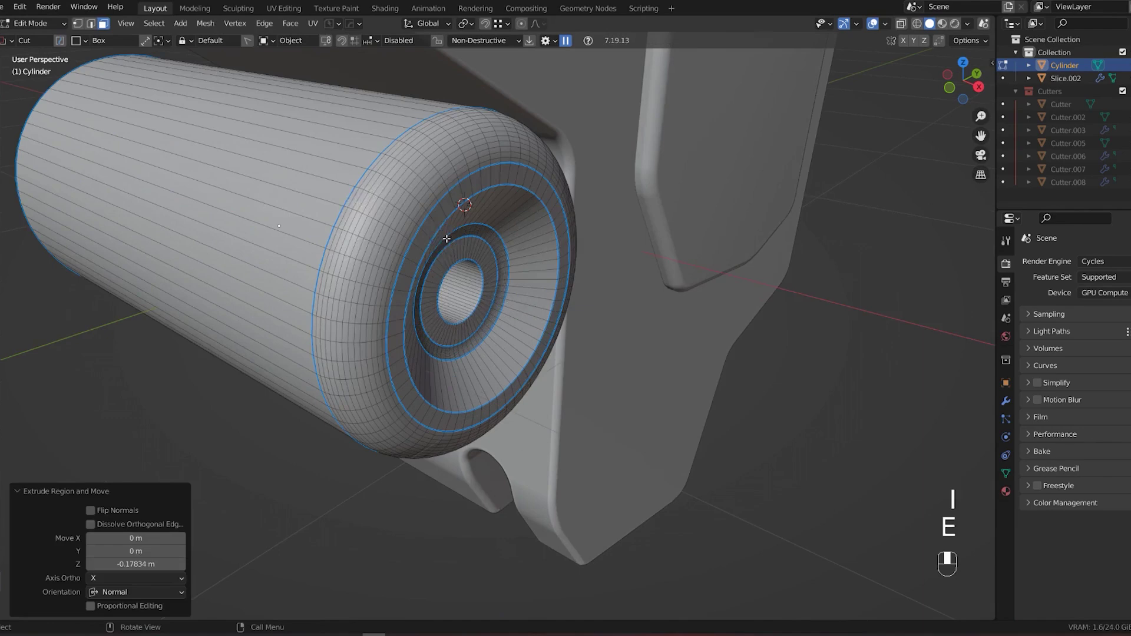
{"action": "left_click", "coordinate": [601, 290]}
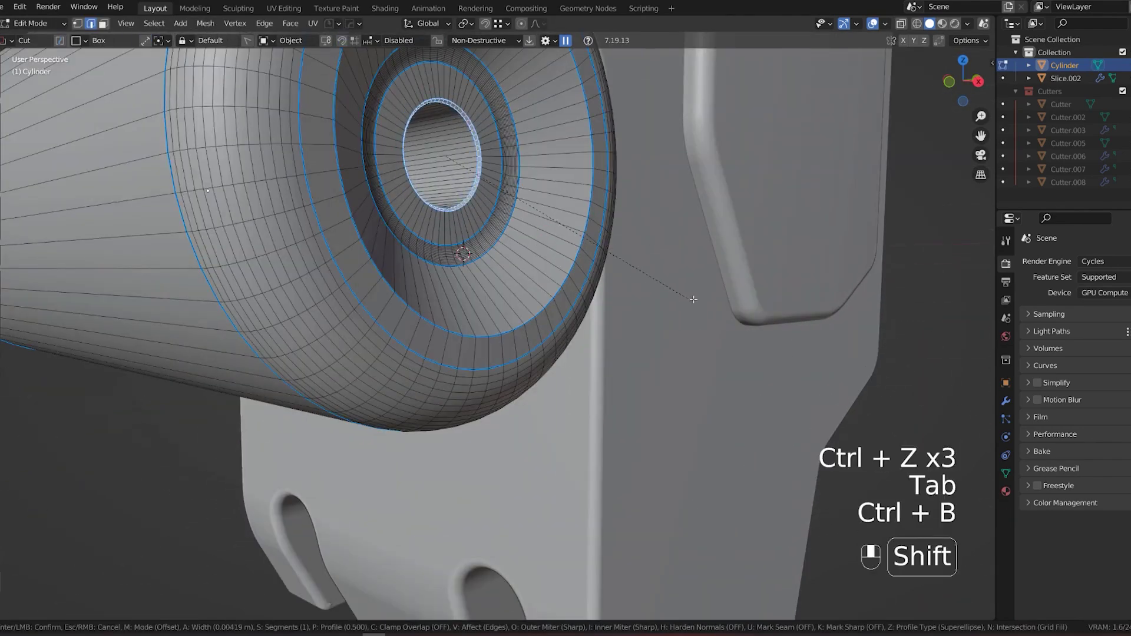
{"action": "scroll", "coordinate": [687, 310], "scroll_direction": "up", "scroll_amount": 3}
{"action": "key", "text": "Tab"}
{"action": "key", "text": "Tab"}
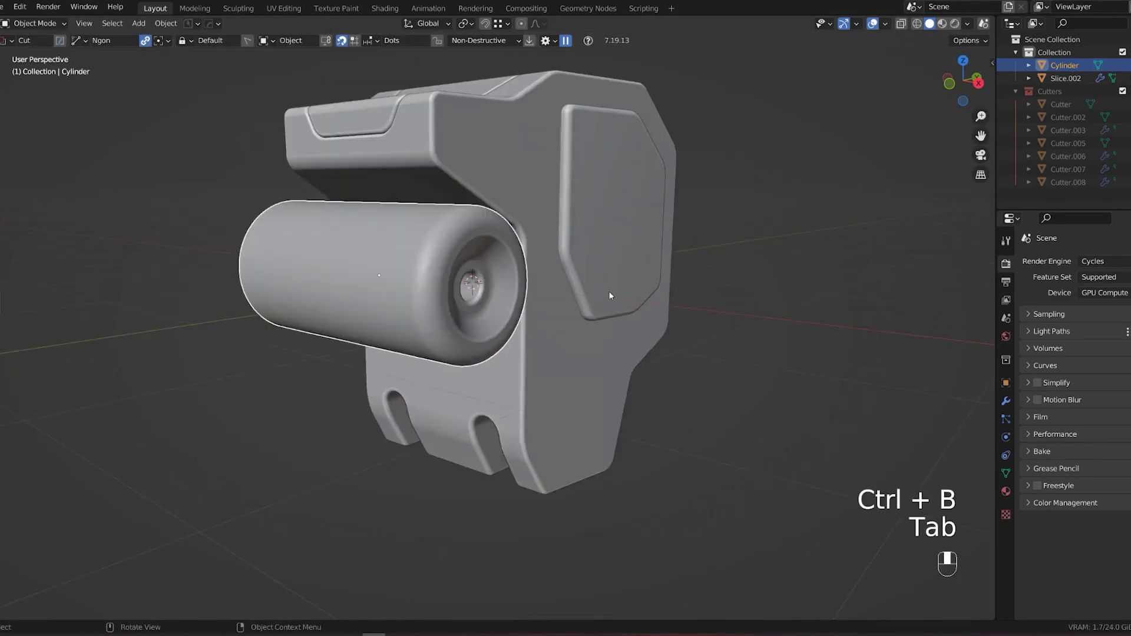
Draw a cut on the cylinder rim and re-sharpen its edges.
{"action": "key", "text": "alt+x"}
{"action": "middle_click_drag", "start_coordinate": [609, 291], "coordinate": [531, 302]}
{"action": "key", "text": "KP_5"}
{"action": "key", "text": "KP_5"}
{"action": "scroll", "coordinate": [531, 302], "scroll_direction": "up", "scroll_amount": 6}
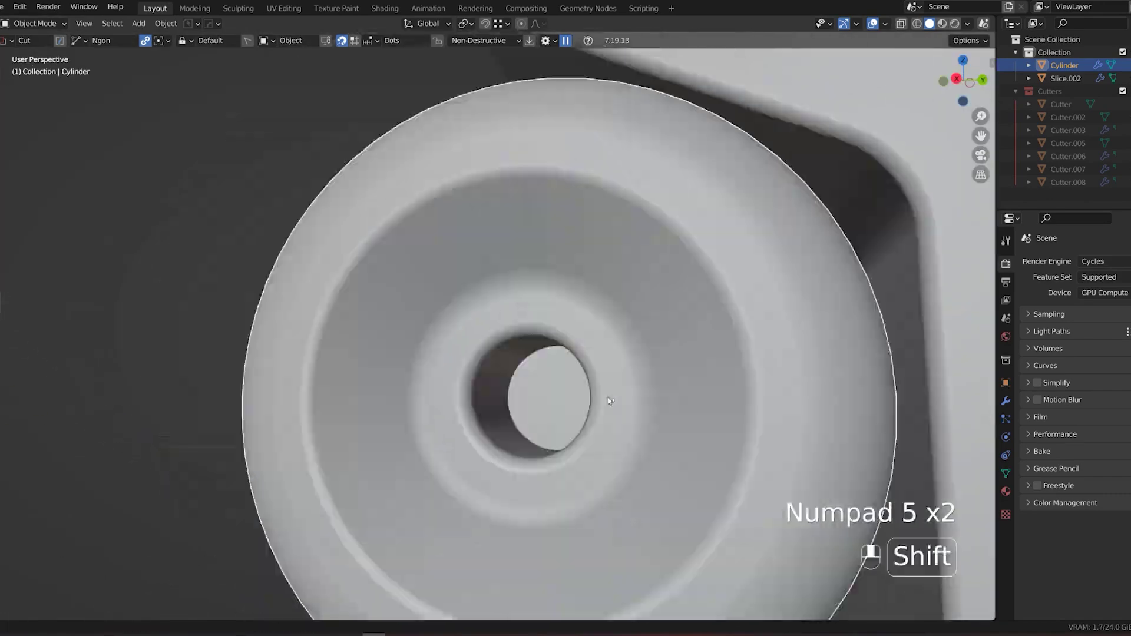
{"action": "key", "text": "Tab"}
{"action": "key", "text": "Tab"}
{"action": "left_click", "coordinate": [539, 226]}
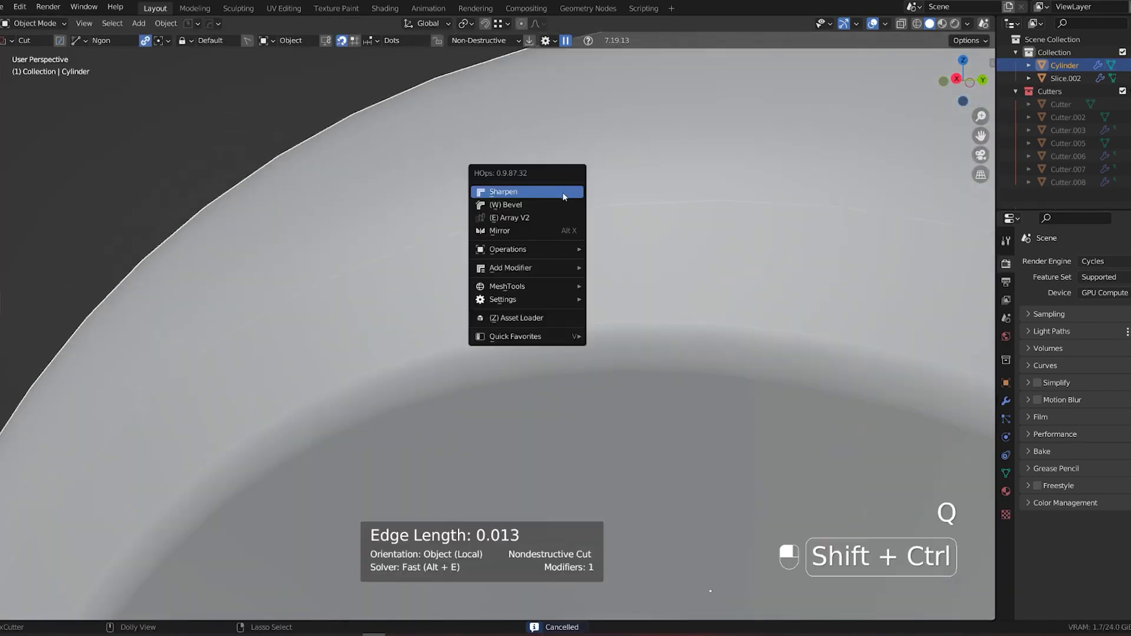
{"action": "left_click", "coordinate": [563, 196]}
{"action": "key", "text": "Tab"}
{"action": "key", "text": "Tab"}
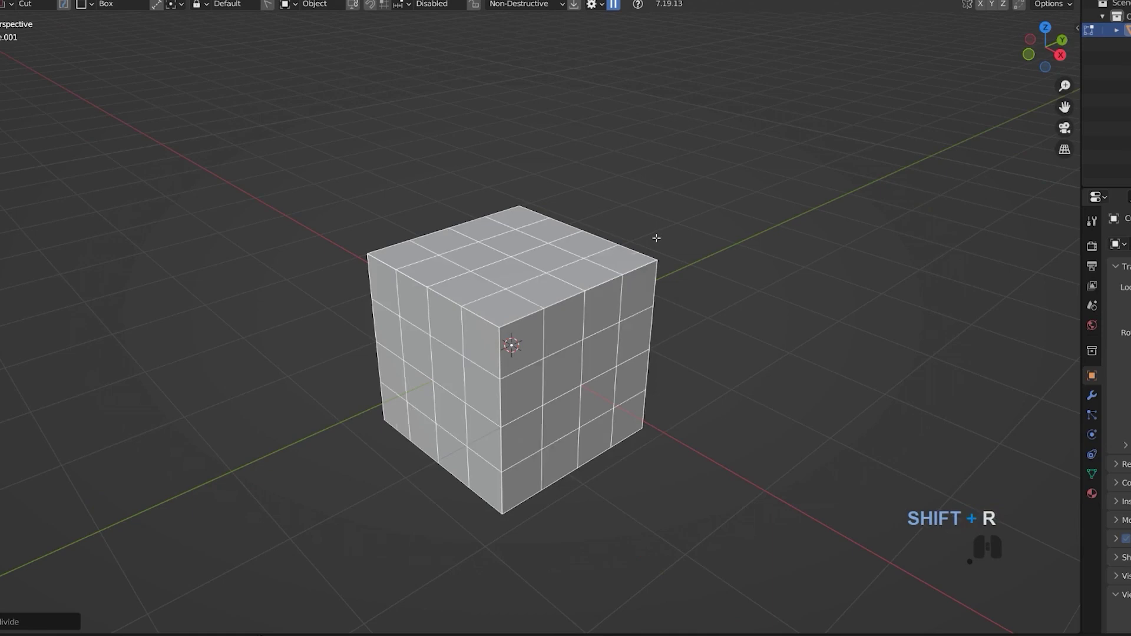
Repeat the last subdivision with Shift+R to densify the mesh.
{"action": "key", "text": "shift+r"}
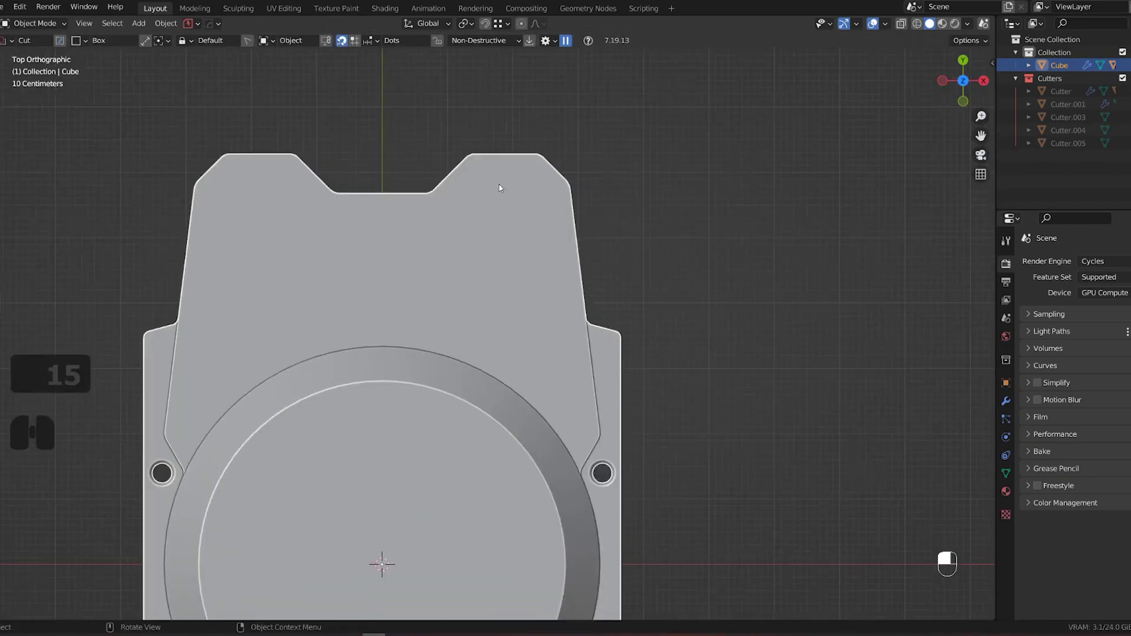
Draw a slot cut and radially array it into three slots around the round boss.
{"action": "left_click_drag", "start_coordinate": [417, 185], "coordinate": [503, 204]}
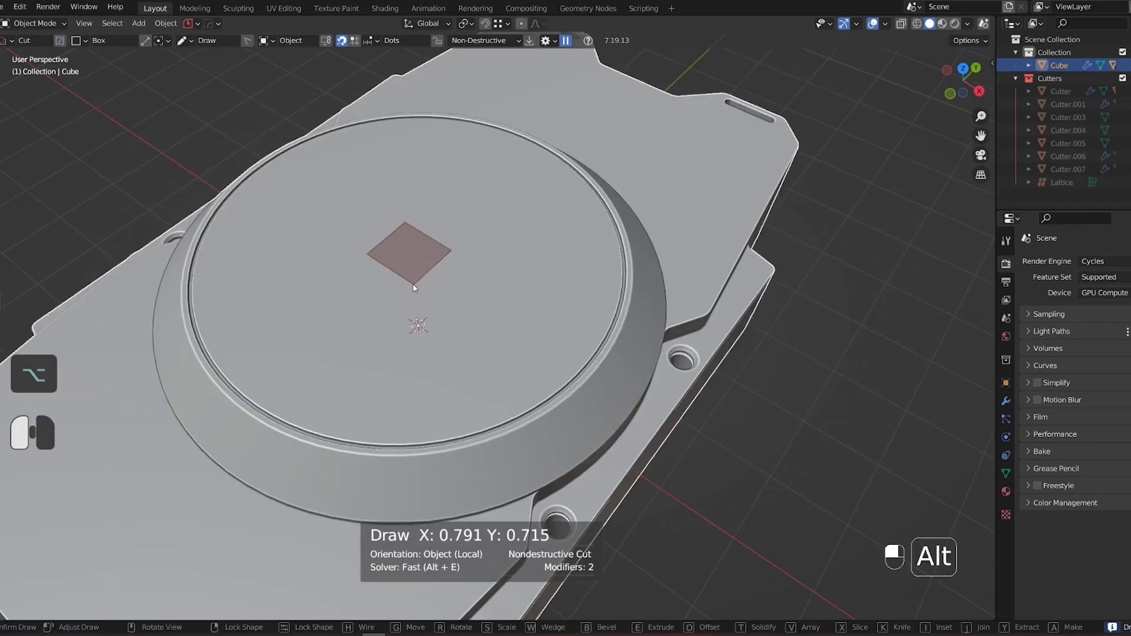
{"action": "left_click_drag", "start_coordinate": [389, 274], "coordinate": [363, 299], "text": "alt"}
{"action": "key", "text": "g"}
{"action": "key", "text": "z"}
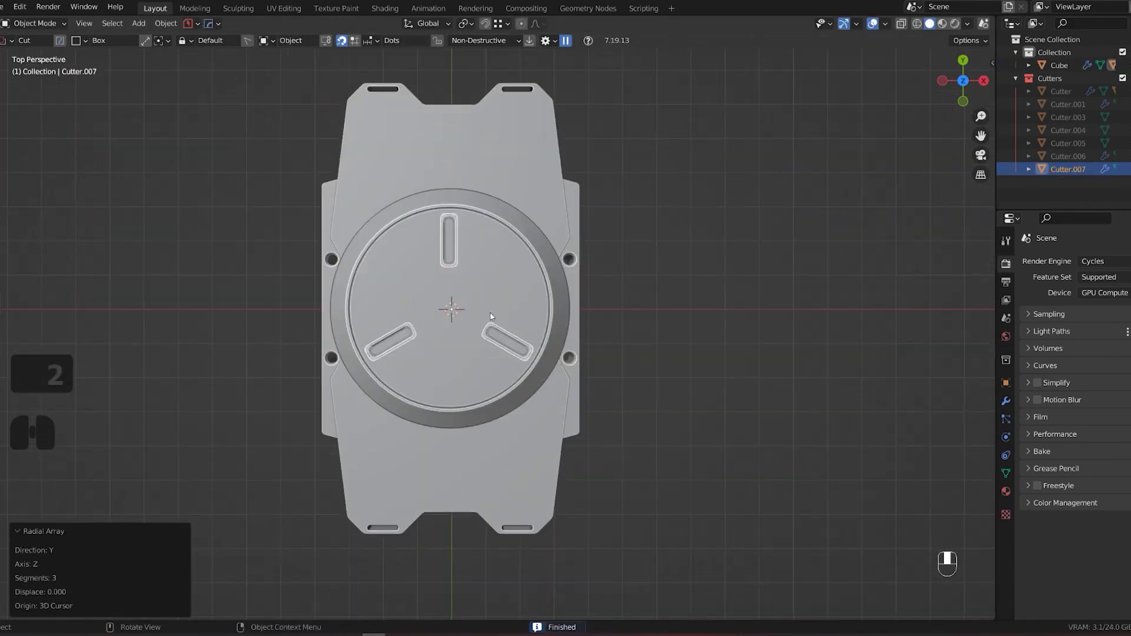
{"action": "left_click", "coordinate": [519, 306]}
{"action": "key", "text": "q"}
{"action": "mouse_move", "coordinate": [519, 305]}
{"action": "left_click", "coordinate": [583, 365]}
Cut an angled polygon opening through the plate's top-right corner.
{"action": "key", "text": "d"}
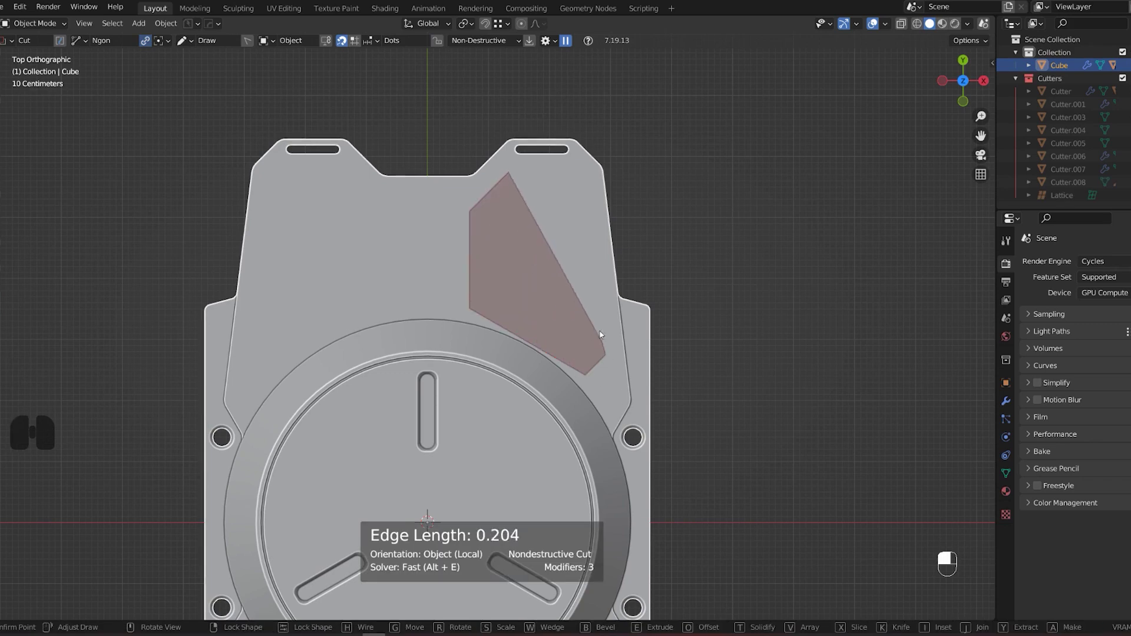
{"action": "left_click", "coordinate": [580, 172]}
{"action": "key", "text": "Tab"}
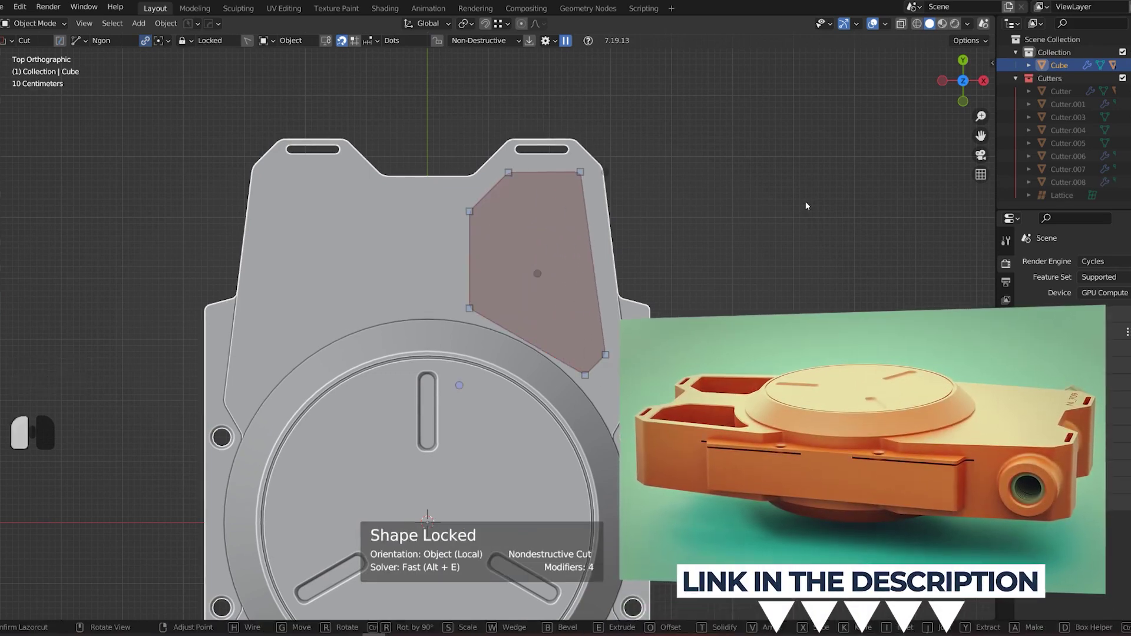
{"action": "key", "text": "space"}
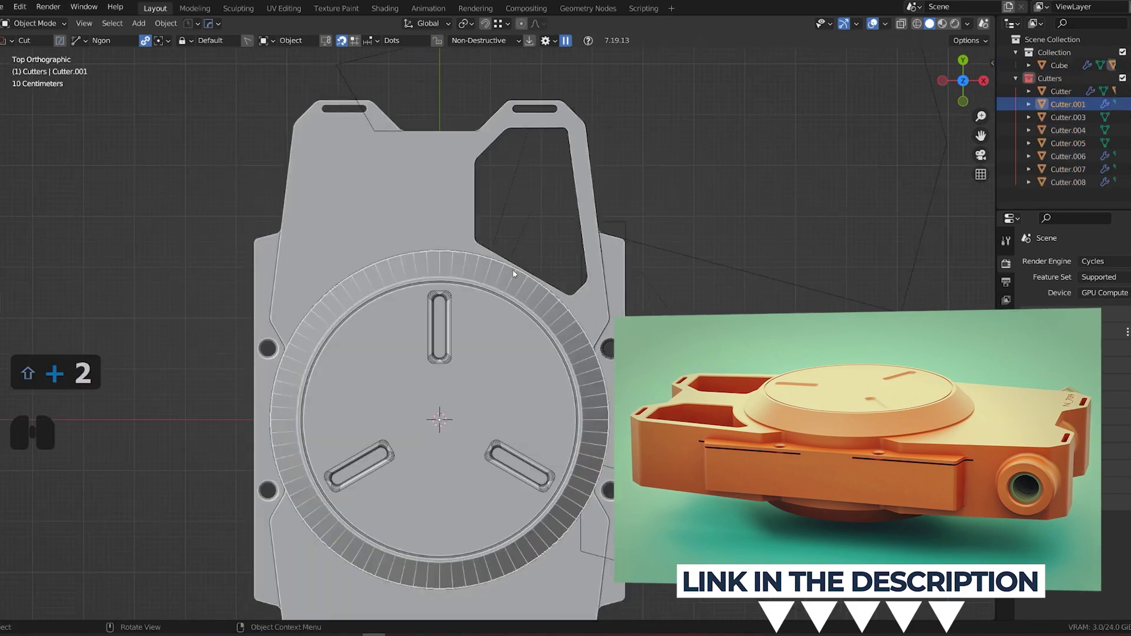
Duplicate the ring cutter, stretch it along Z by 1.374, and set it as a Difference cut.
{"action": "key", "text": "slash"}
{"action": "key", "text": "shift+d"}
{"action": "key", "text": "s"}
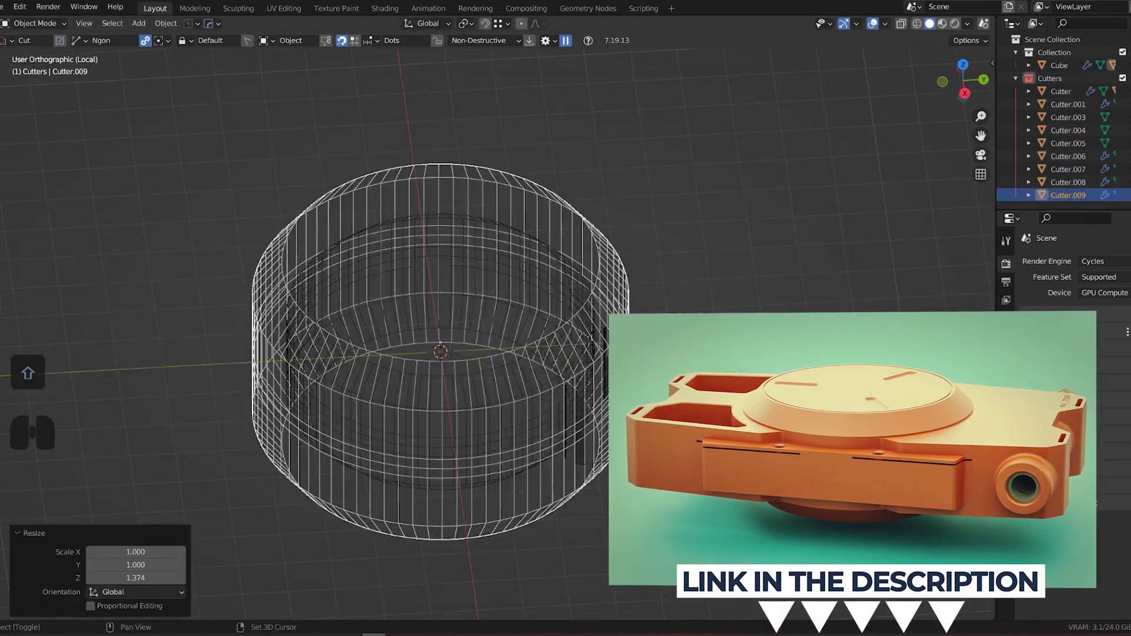
{"action": "key", "text": "q"}
{"action": "left_click", "coordinate": [651, 334]}
{"action": "key", "text": "s"}
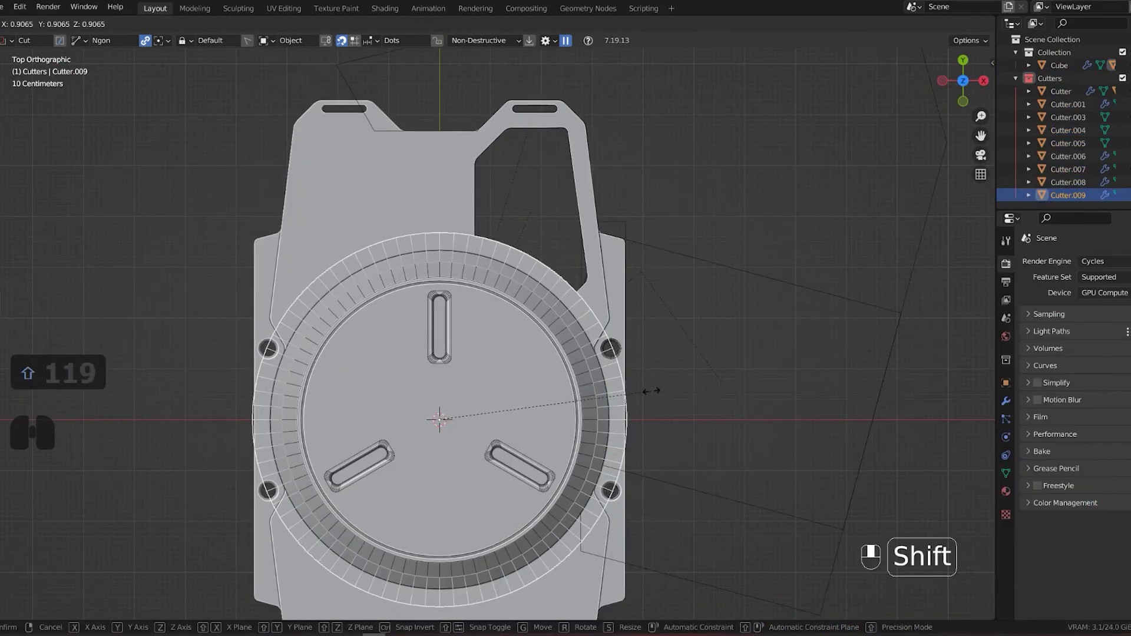
{"action": "key", "text": "shift+2"}
{"action": "scroll", "coordinate": [687, 305], "scroll_direction": "up", "scroll_amount": 3}
{"action": "key", "text": "q"}
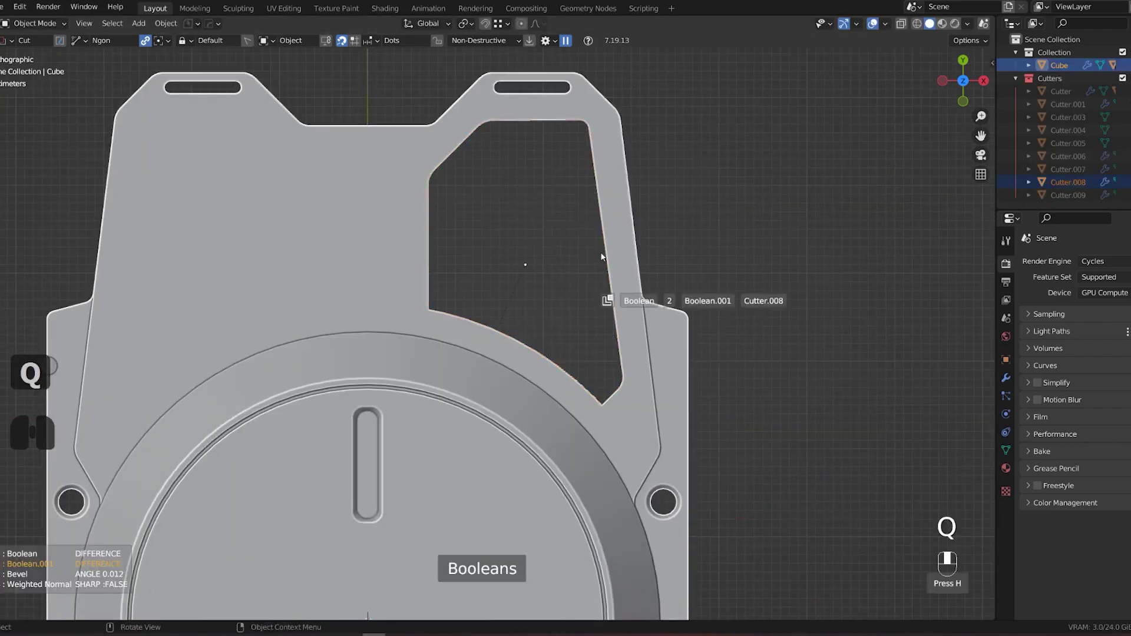
{"action": "key", "text": "Tab"}
Reposition the Cutter.008 geometry, isolate it, and apply its modifiers with Hard Ops Smart Apply.
{"action": "key", "text": "g"}
{"action": "left_click", "coordinate": [619, 247]}
{"action": "key", "text": "Tab"}
{"action": "key", "text": "slash"}
{"action": "middle_click_drag", "start_coordinate": [613, 277], "coordinate": [584, 311]}
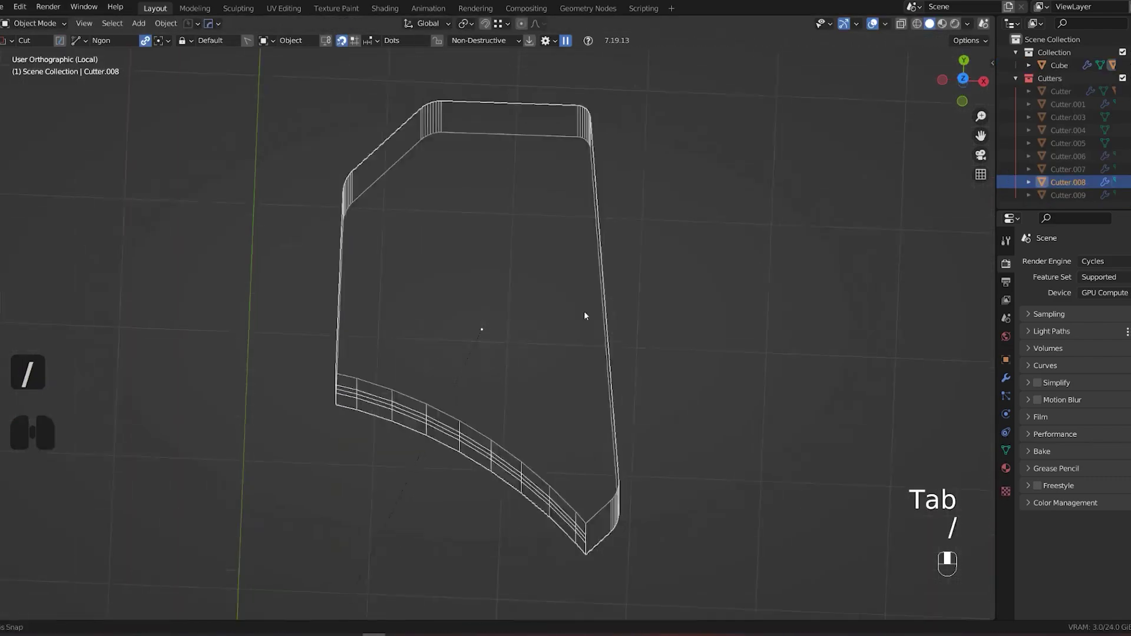
{"action": "key", "text": "KP_5"}
{"action": "key", "text": "q"}
{"action": "mouse_move", "coordinate": [566, 313]}
{"action": "left_click", "coordinate": [654, 434]}
Try bevelling the cutter's selected edges, then undo the attempt.
{"action": "key", "text": "Tab"}
{"action": "key", "text": "2"}
{"action": "left_click", "coordinate": [489, 354], "text": "ctrl"}
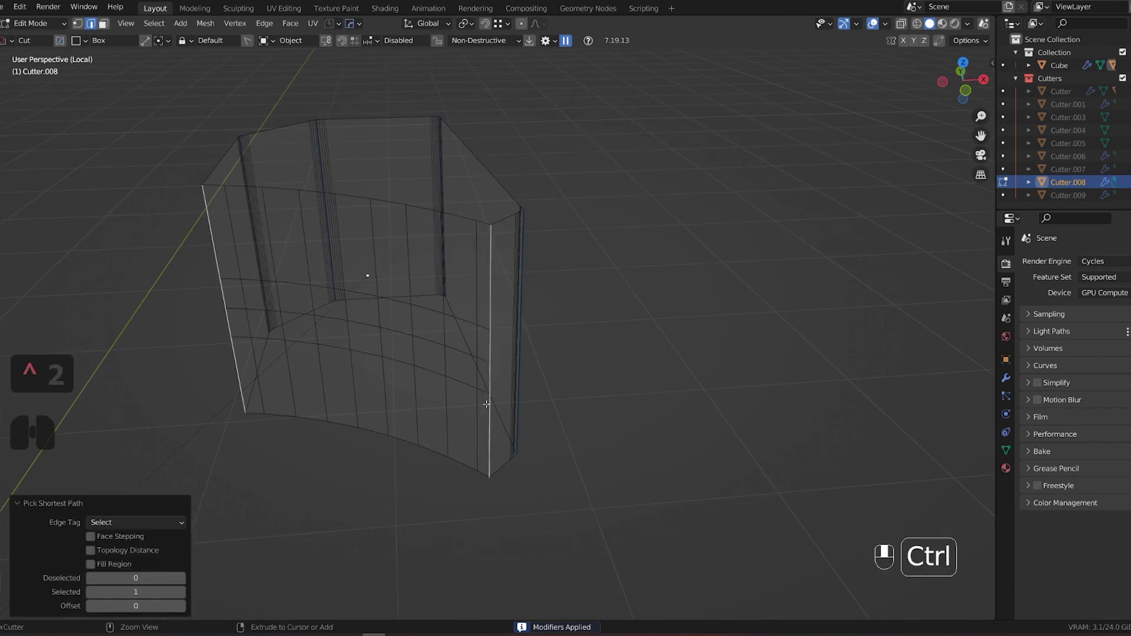
{"action": "key", "text": "ctrl+b"}
{"action": "key", "text": "Tab"}
{"action": "key", "text": "ctrl+z"}
{"action": "key", "text": "ctrl+z"}
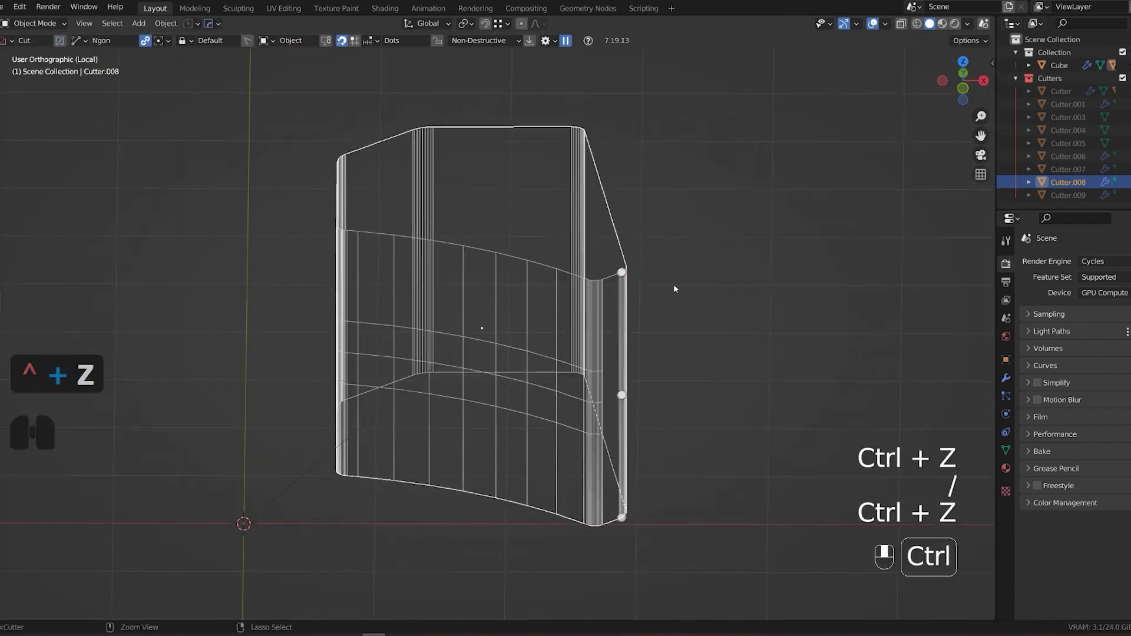
{"action": "key", "text": "ctrl+z"}
Dissolve the unwanted cutter geometry and round its outer corner with a multi-segment bevel.
{"action": "key", "text": "x"}
{"action": "left_click", "coordinate": [321, 143]}
{"action": "key", "text": "slash"}
{"action": "key", "text": "ctrl+b"}
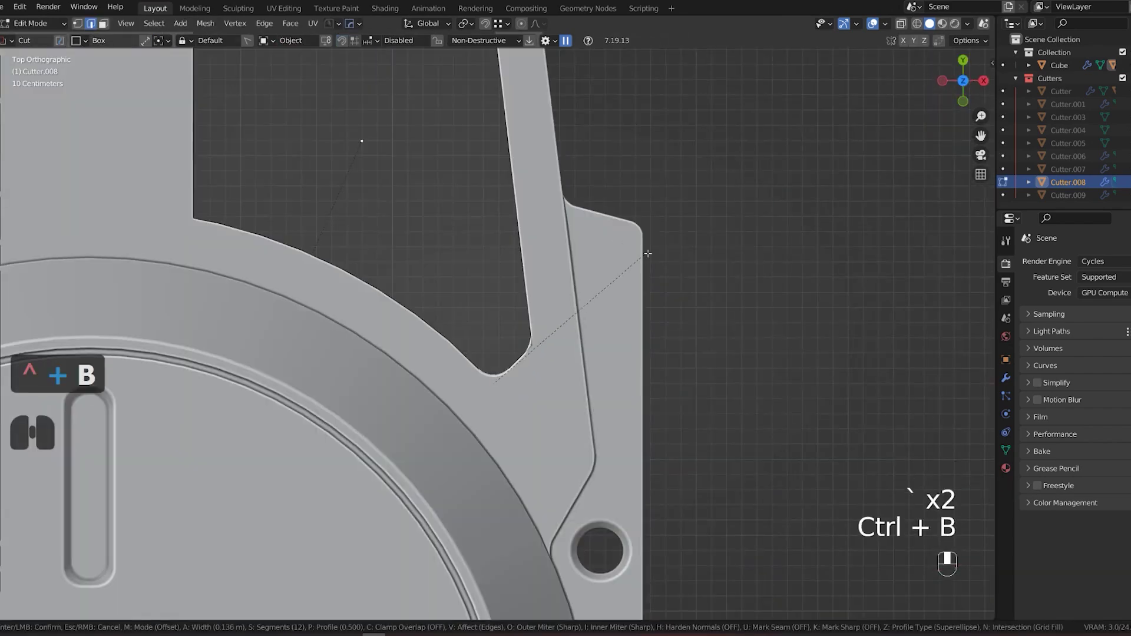
{"action": "left_click", "coordinate": [520, 206]}
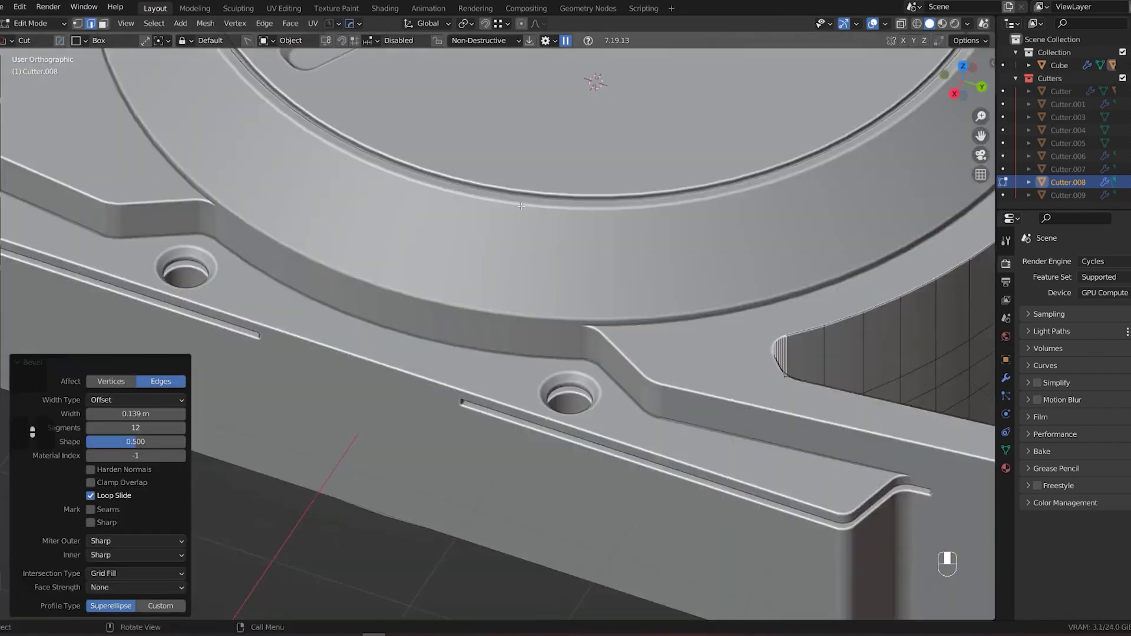
{"action": "key", "text": "Tab"}
{"action": "key", "text": "shift+2"}
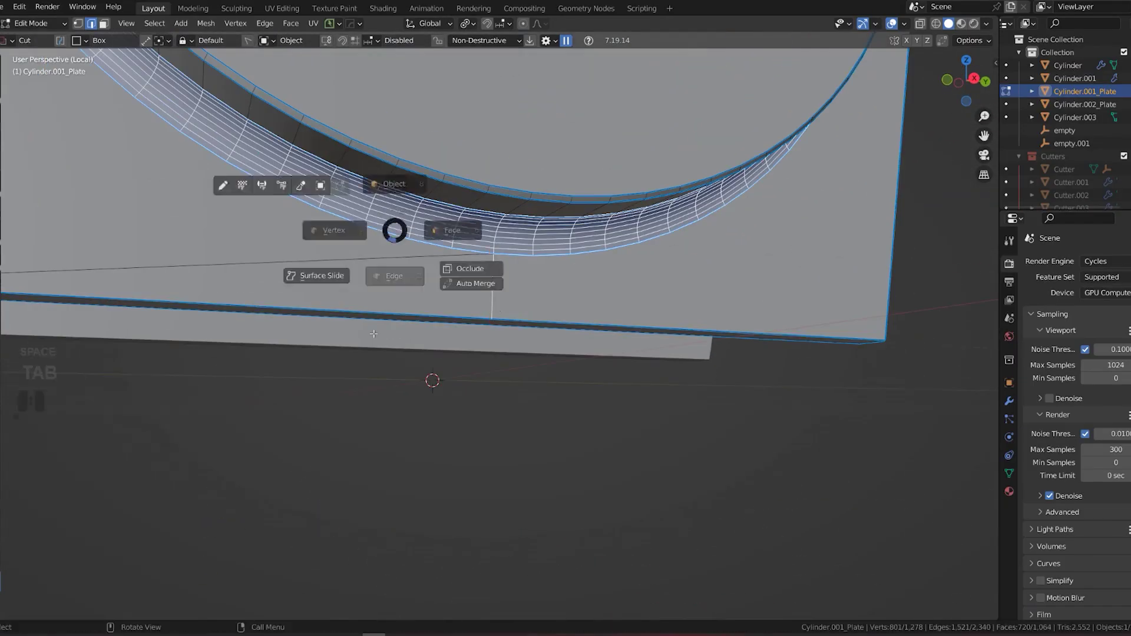
Dissolve the plate's extra edges, resharpen it, and bring back the whole model.
{"action": "key", "text": "x"}
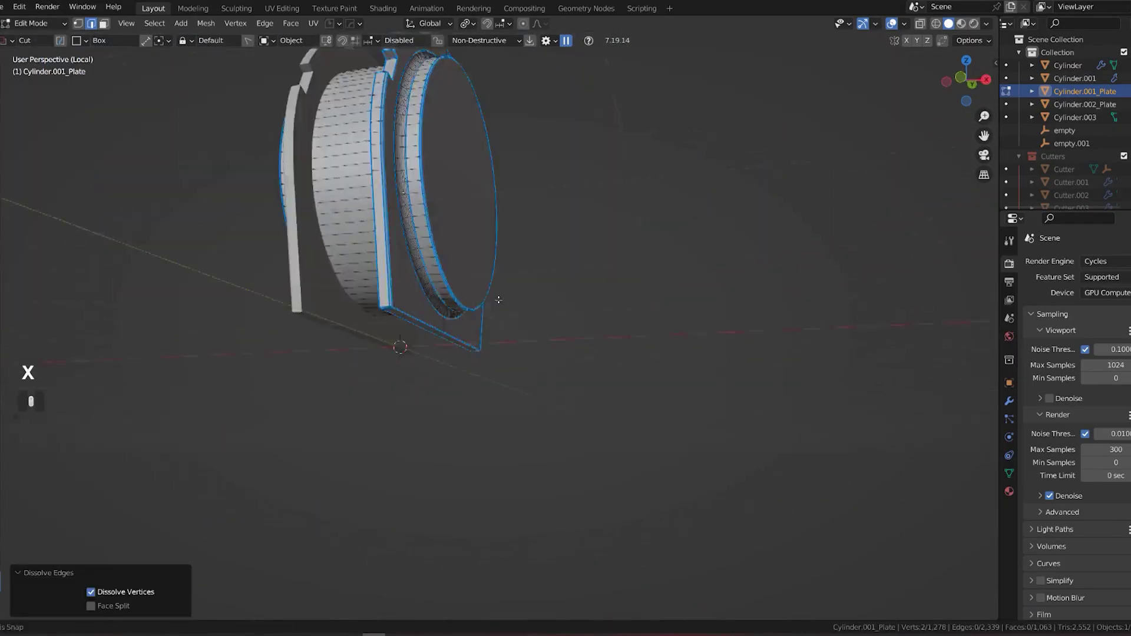
{"action": "middle_click_drag", "start_coordinate": [499, 300], "coordinate": [412, 282]}
{"action": "key", "text": "Tab"}
{"action": "key", "text": "q"}
{"action": "key", "text": "KP_Divide"}
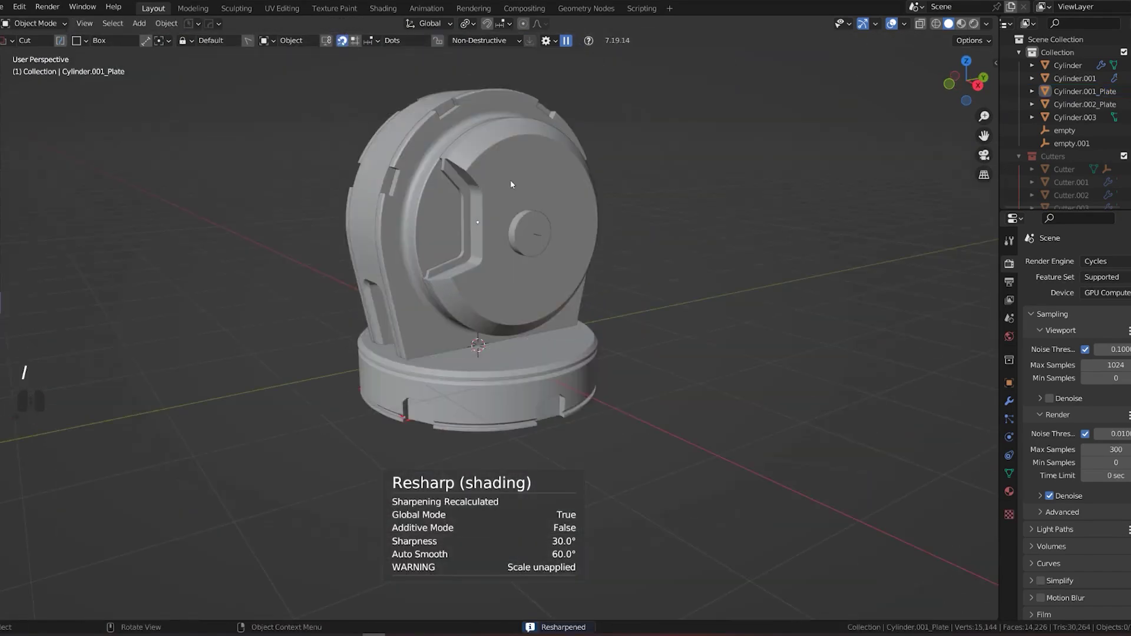
{"action": "scroll", "coordinate": [510, 180], "scroll_direction": "up", "scroll_amount": 5}
{"action": "scroll", "coordinate": [522, 302], "scroll_direction": "down", "scroll_amount": 4}
{"action": "middle_click_drag", "start_coordinate": [522, 302], "coordinate": [415, 297]}
{"action": "scroll", "coordinate": [415, 297], "scroll_direction": "up", "scroll_amount": 5}
Union Cylinder.003 into the round plate as a hub, then bevel and inset its front face.
{"action": "left_click", "coordinate": [315, 220]}
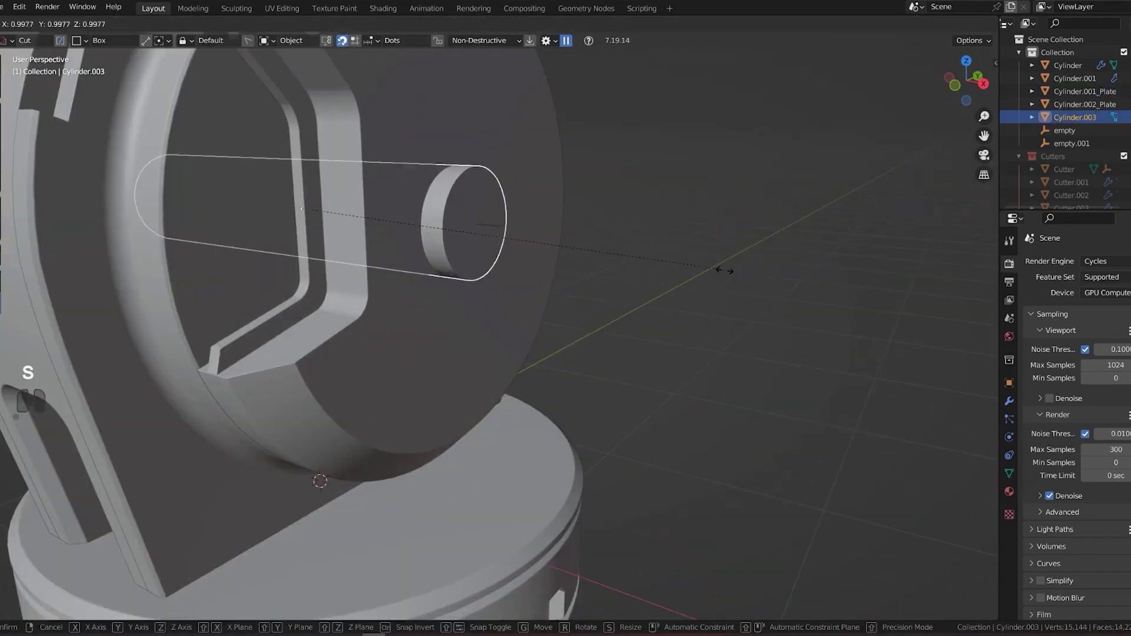
{"action": "middle_click_drag", "start_coordinate": [314, 220], "coordinate": [475, 263], "text": "shift"}
{"action": "left_click", "coordinate": [475, 264], "text": "shift"}
{"action": "key", "text": "q"}
{"action": "left_click", "coordinate": [565, 323]}
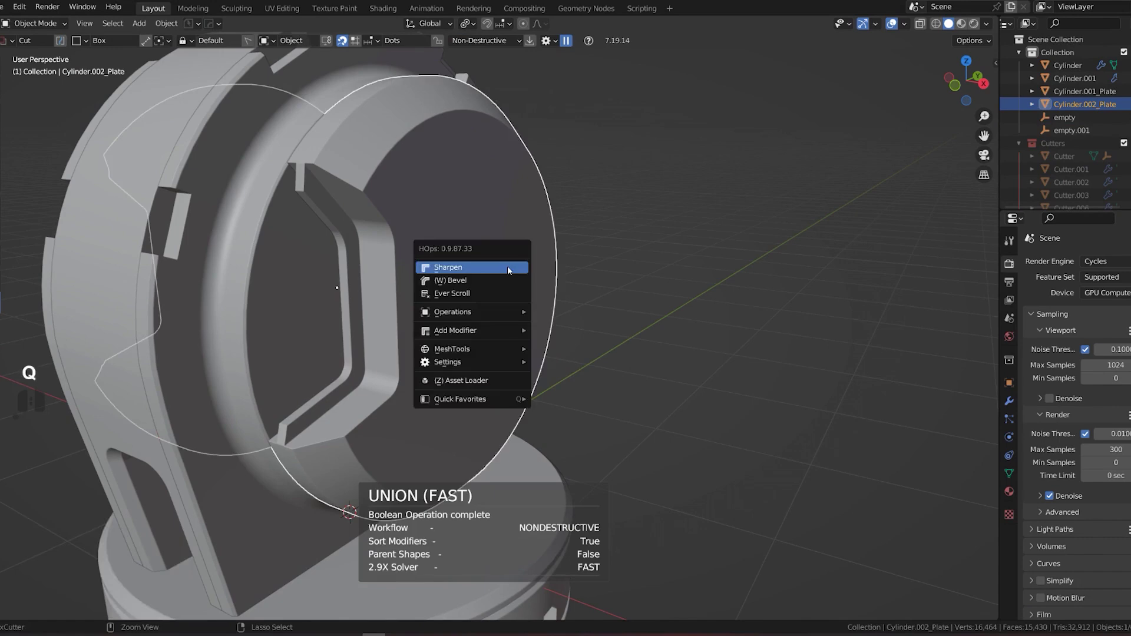
{"action": "left_click", "coordinate": [507, 267]}
{"action": "key", "text": "ctrl+b"}
{"action": "left_click", "coordinate": [480, 303]}
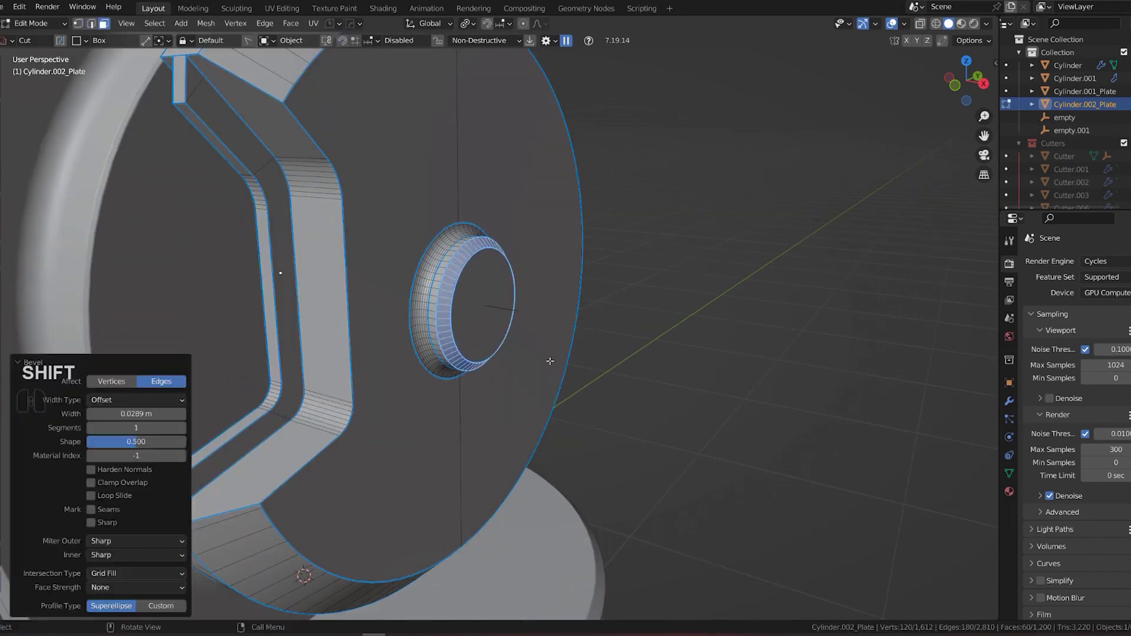
{"action": "key", "text": "i"}
{"action": "left_click", "coordinate": [804, 392]}
{"action": "key", "text": "Tab"}
Scale the box cutter along Y and bevel its edges.
{"action": "scroll", "coordinate": [520, 179], "scroll_direction": "up", "scroll_amount": 2}
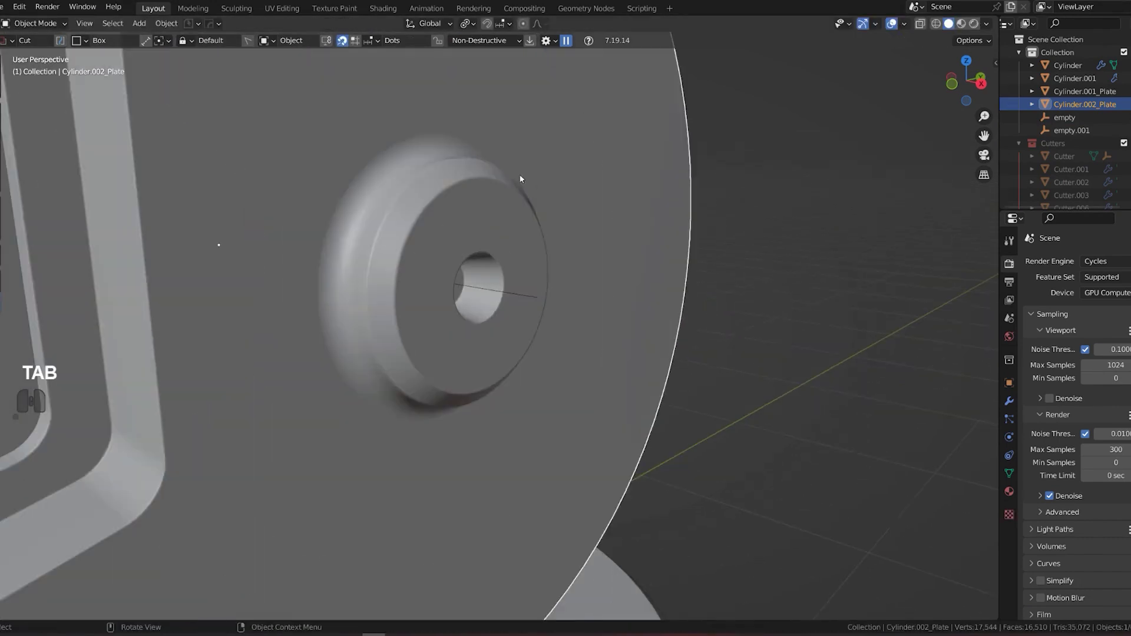
{"action": "key", "text": "s"}
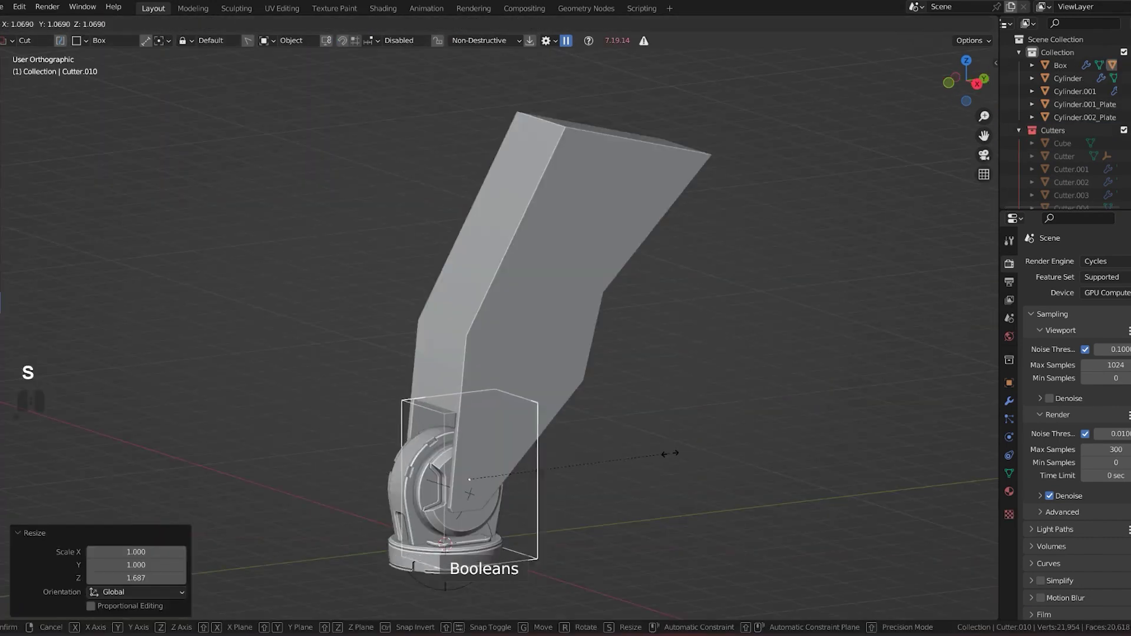
{"action": "key", "text": "y"}
{"action": "key", "text": "ctrl+b"}
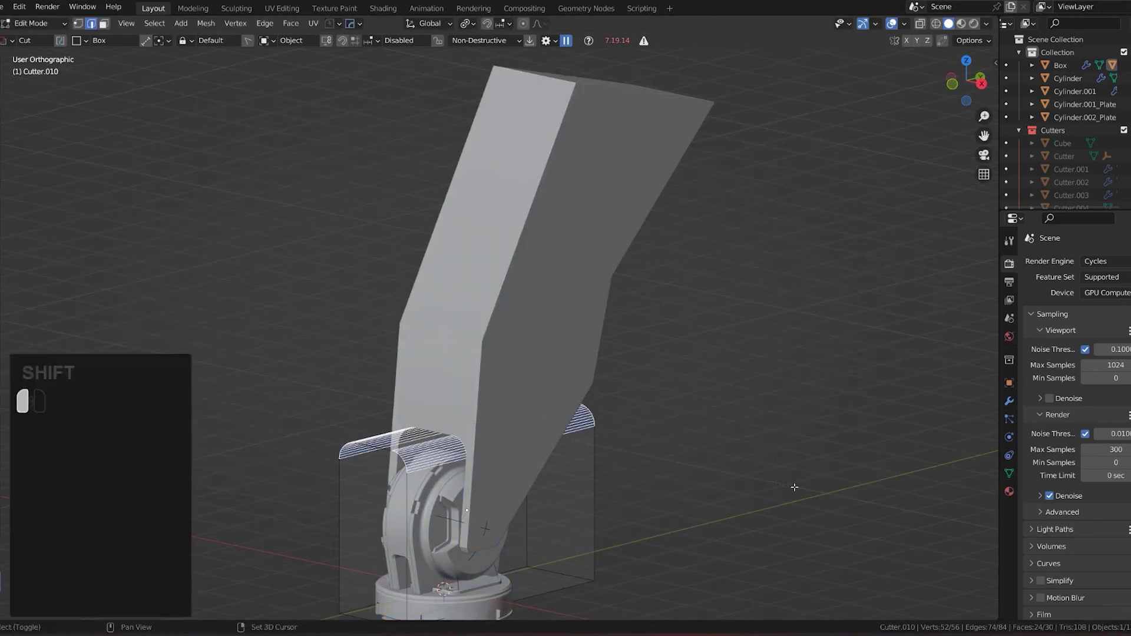
{"action": "key", "text": "Tab"}
Cut a polygon panel into the Box arm with a BoxCutter Ngon cut.
{"action": "key", "text": "KP_3"}
{"action": "left_click", "coordinate": [417, 255]}
{"action": "key", "text": "d"}
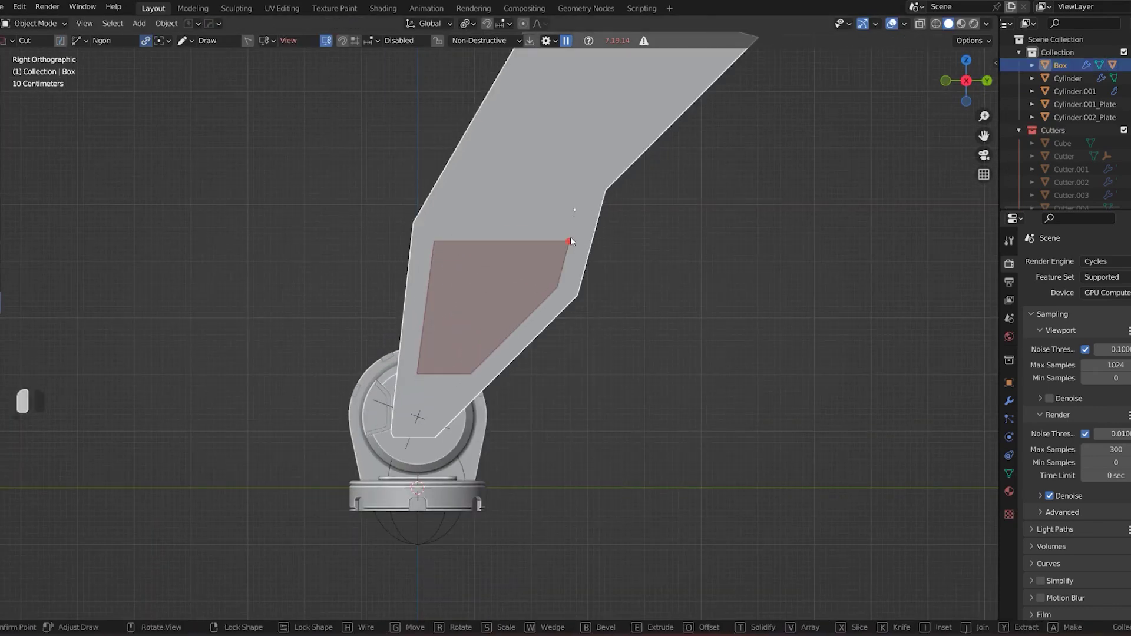
{"action": "middle_click_drag", "start_coordinate": [699, 292], "coordinate": [621, 337]}
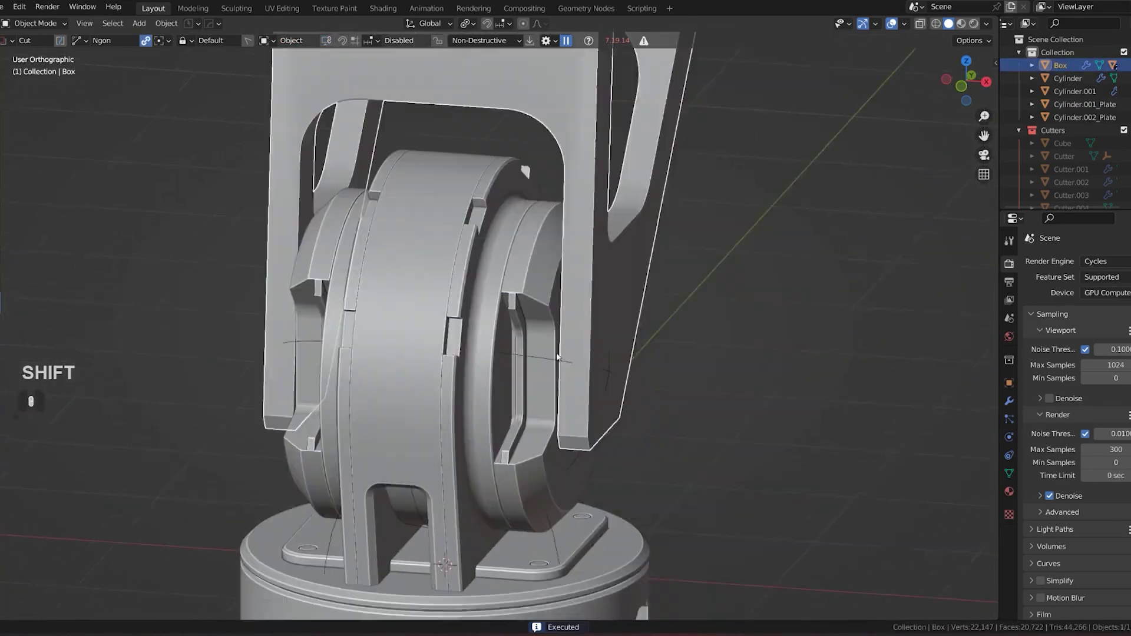
{"action": "key", "text": "slash"}
{"action": "key", "text": "Tab"}
{"action": "key", "text": "KP_7"}
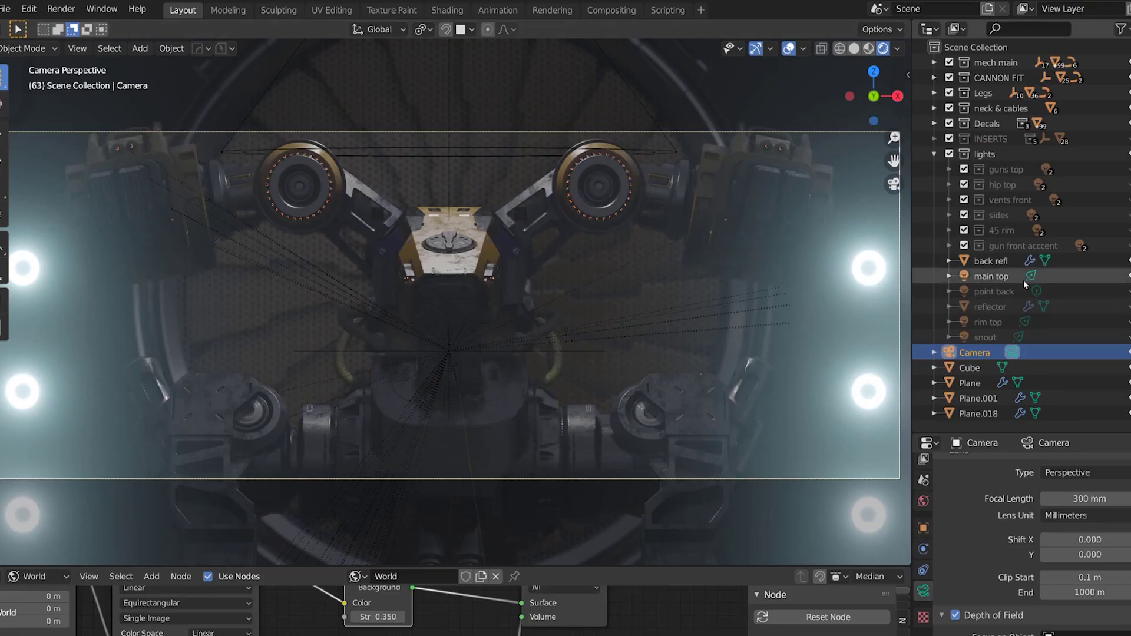
From the camera view, hide the rim and back reflector lights, then unhide the back reflectors.
{"action": "scroll", "coordinate": [620, 176], "scroll_direction": "down", "scroll_amount": 3}
{"action": "middle_click_drag", "start_coordinate": [570, 277], "coordinate": [723, 325]}
{"action": "scroll", "coordinate": [498, 284], "scroll_direction": "down", "scroll_amount": 5}
{"action": "key", "text": "KP_0"}
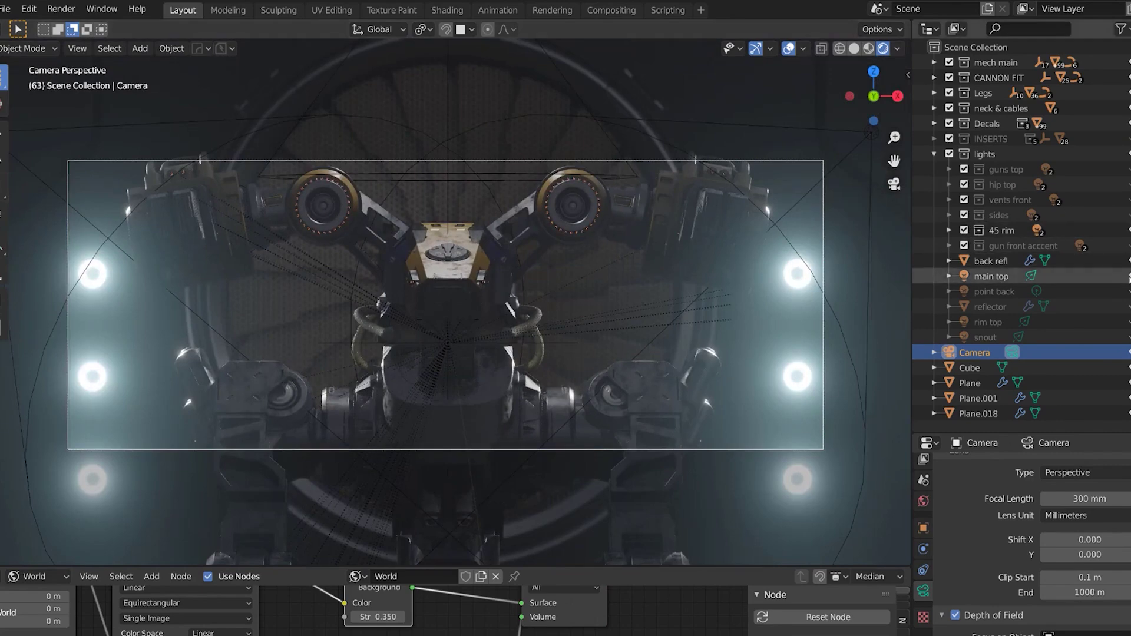
{"action": "key", "text": "h"}
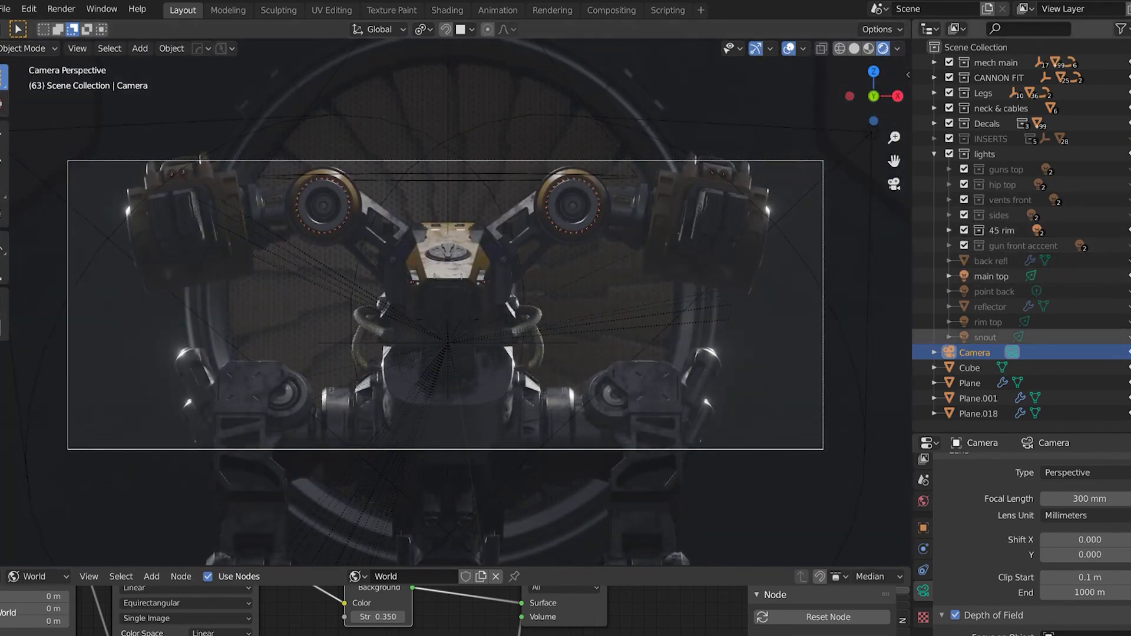
{"action": "key", "text": "alt+h"}
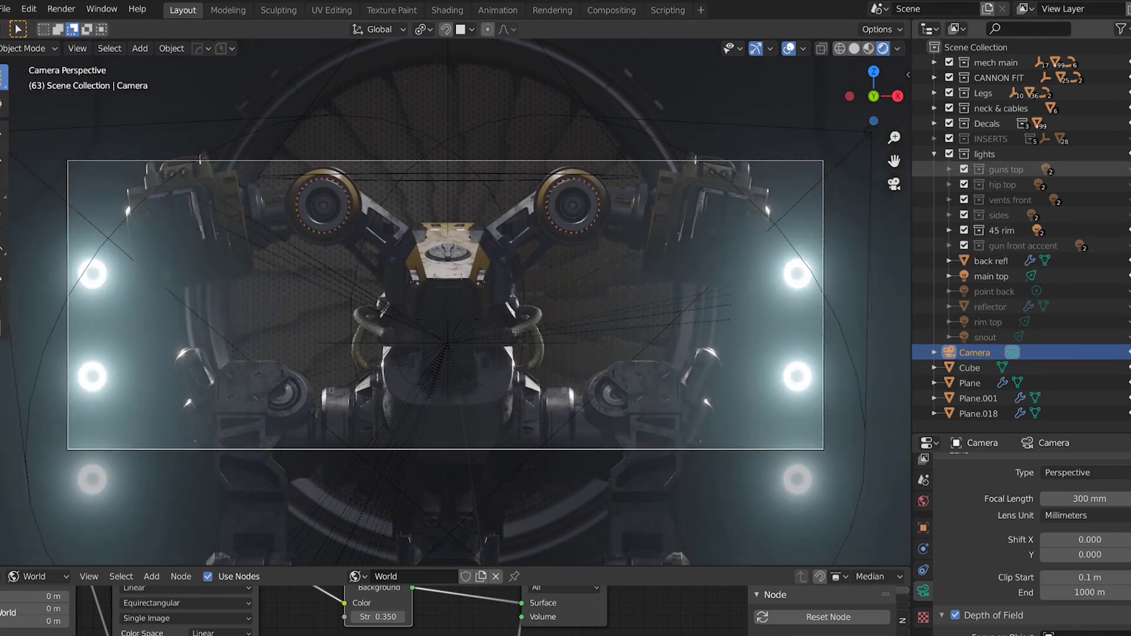
Select the gun right top spot light and the back refl light.
{"action": "left_click", "coordinate": [707, 105]}
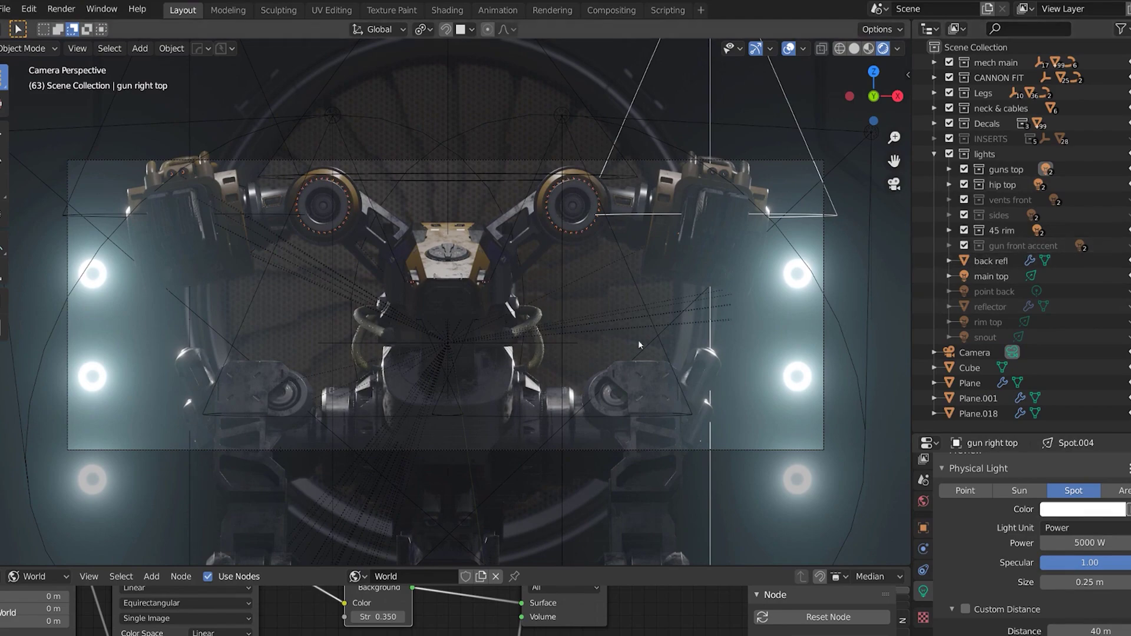
{"action": "left_click", "coordinate": [818, 257]}
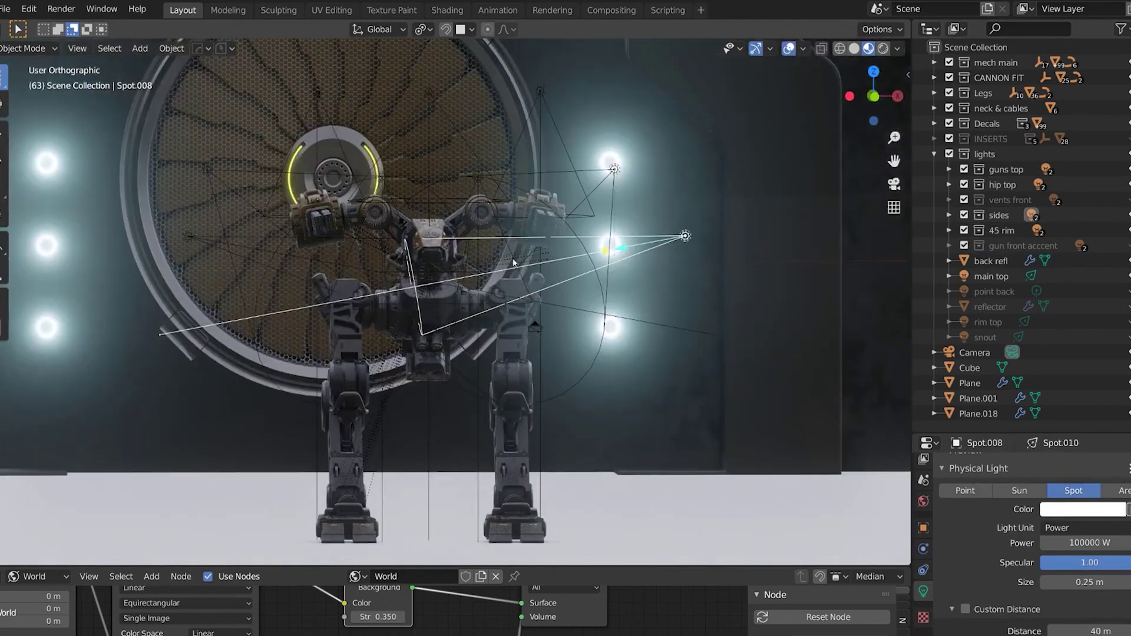
{"action": "middle_click_drag", "start_coordinate": [513, 262], "coordinate": [669, 187]}
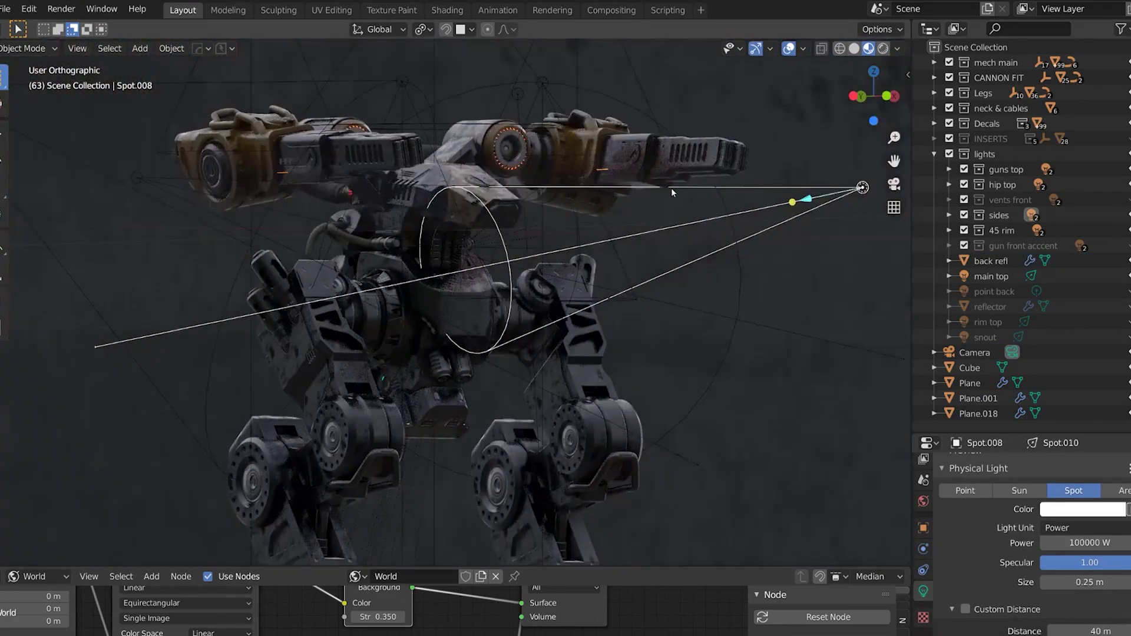
{"action": "scroll", "coordinate": [783, 380], "scroll_direction": "down", "scroll_amount": 5}
Look through the Camera with the viewport in Rendered shading to preview the final shot.
{"action": "left_click", "coordinate": [783, 380]}
{"action": "key", "text": "KP_0"}
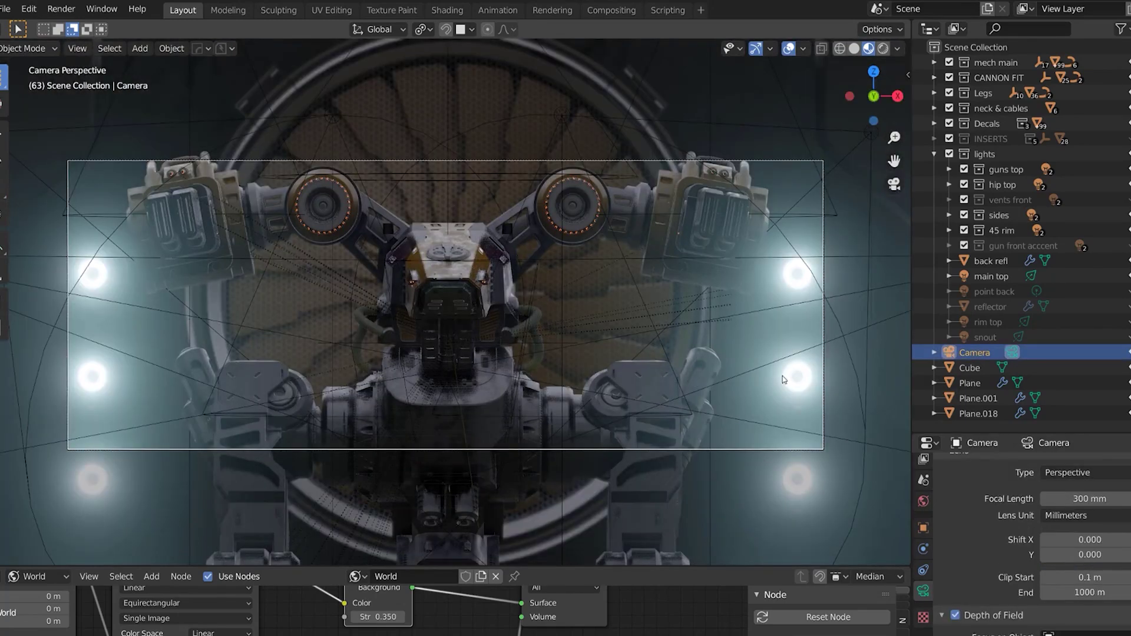
{"action": "key", "text": "z"}
{"action": "left_click", "coordinate": [629, 109]}
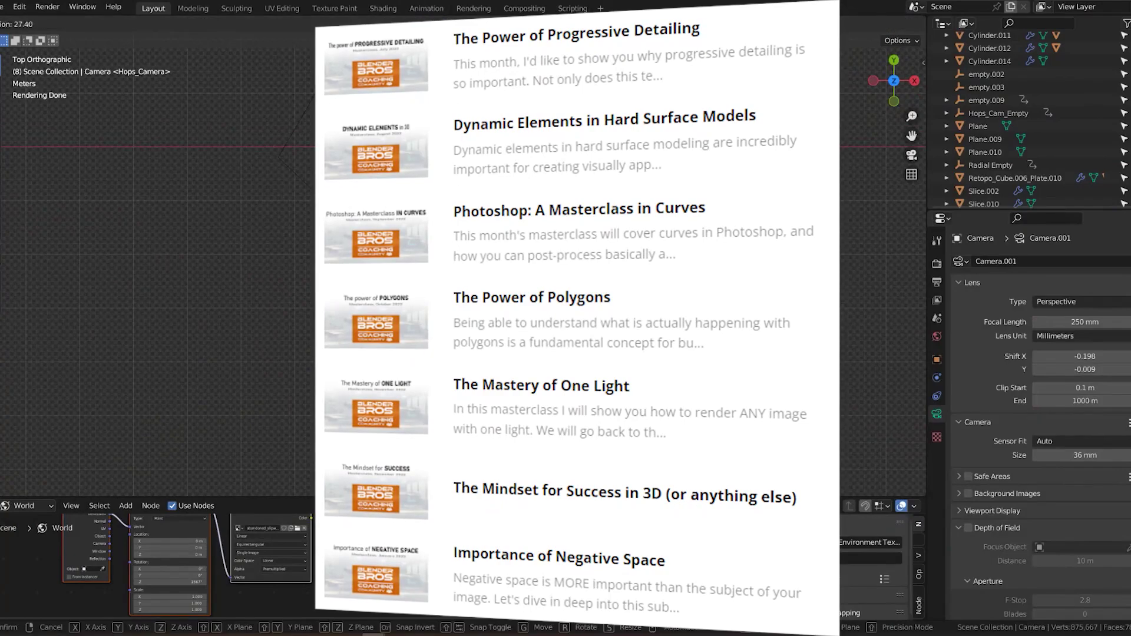
Rotate and scale the single Area light lighting the robot.
{"action": "key", "text": "r"}
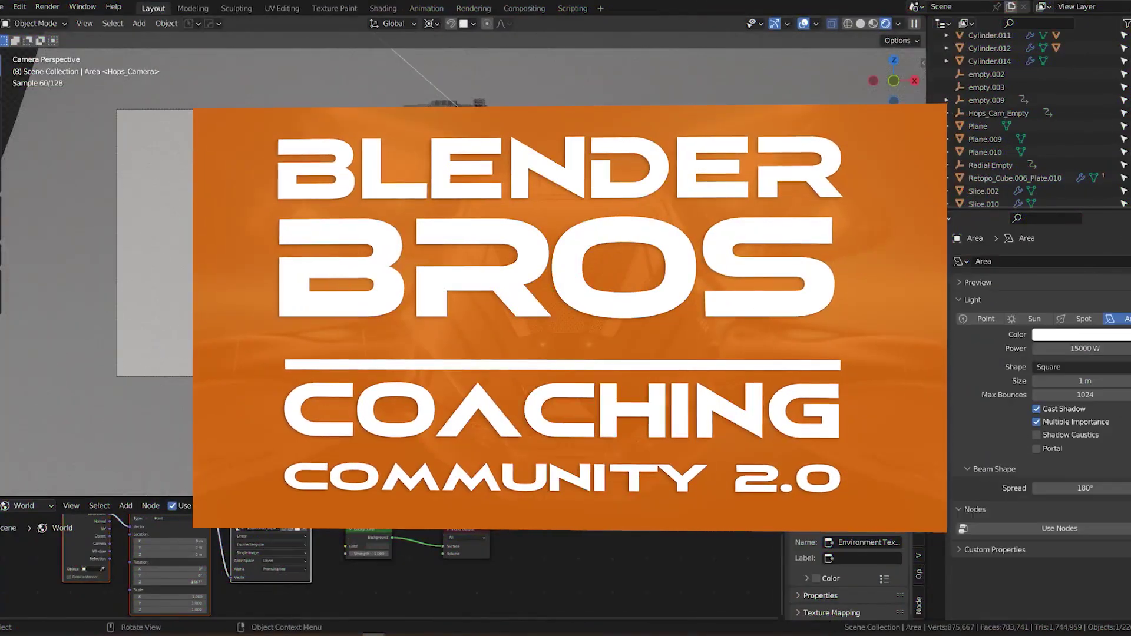
{"action": "key", "text": "s"}
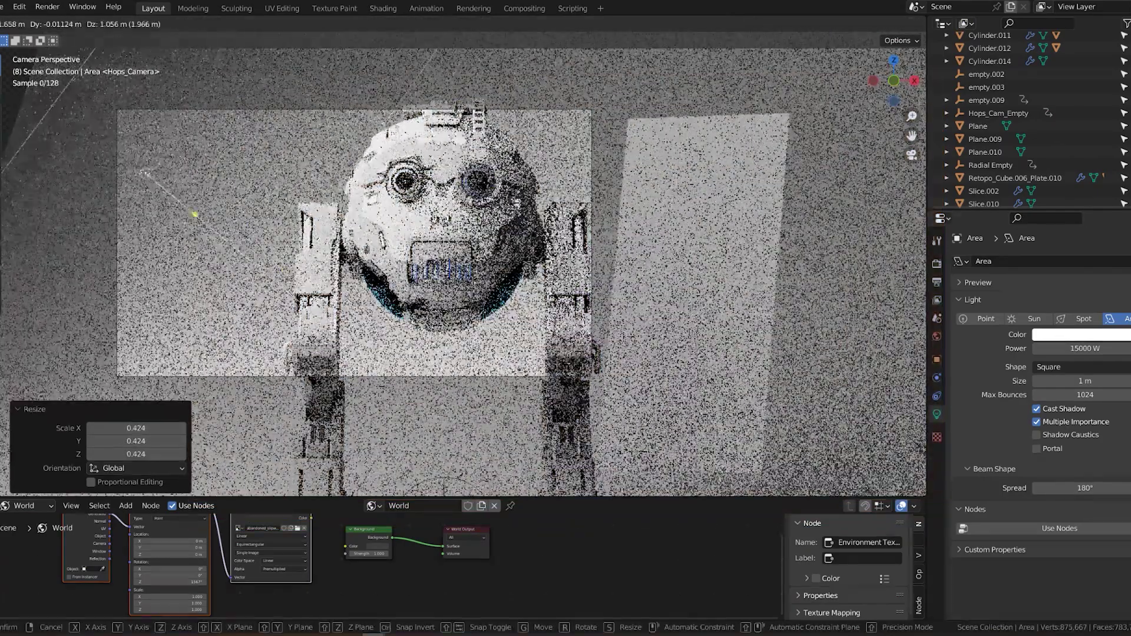
{"action": "left_click", "coordinate": [1031, 377]}
In perspective front view, move the Plane.010 reflector panel beside the robot.
{"action": "left_click", "coordinate": [744, 263]}
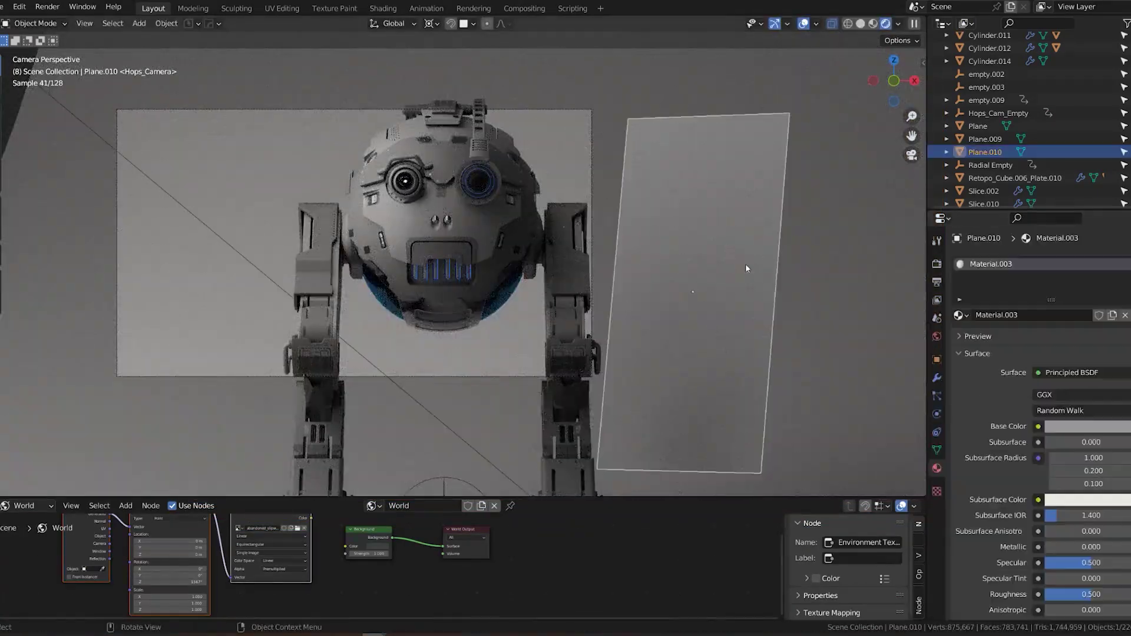
{"action": "key", "text": "KP_7"}
{"action": "key", "text": "KP_1"}
{"action": "key", "text": "KP_5"}
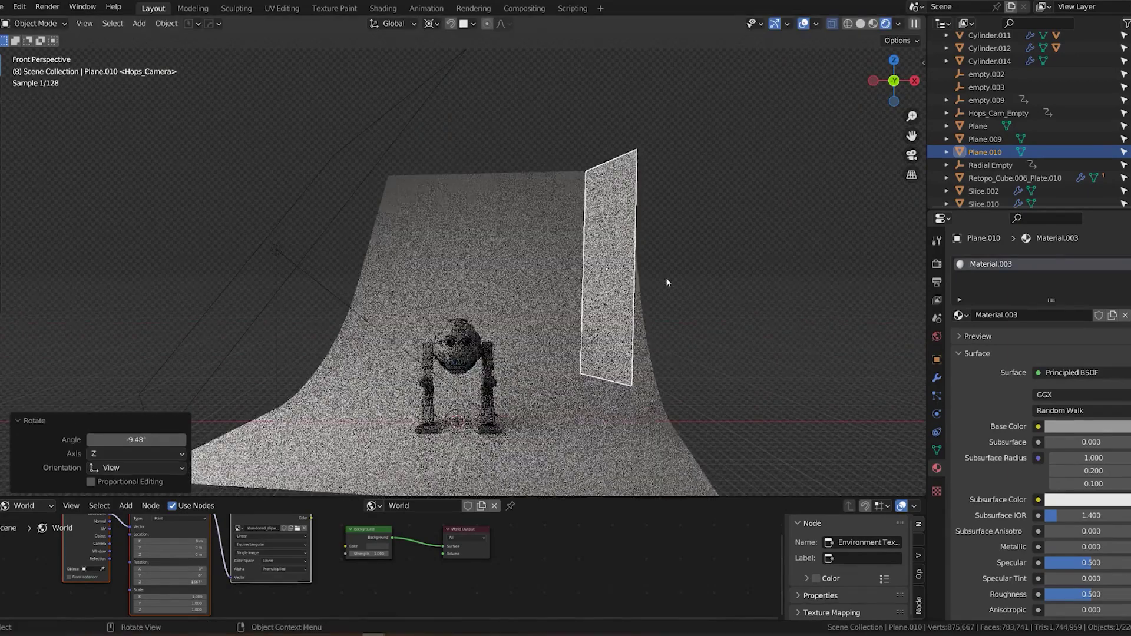
{"action": "key", "text": "g"}
{"action": "left_click", "coordinate": [537, 284]}
{"action": "scroll", "coordinate": [537, 284], "scroll_direction": "down", "scroll_amount": 2}
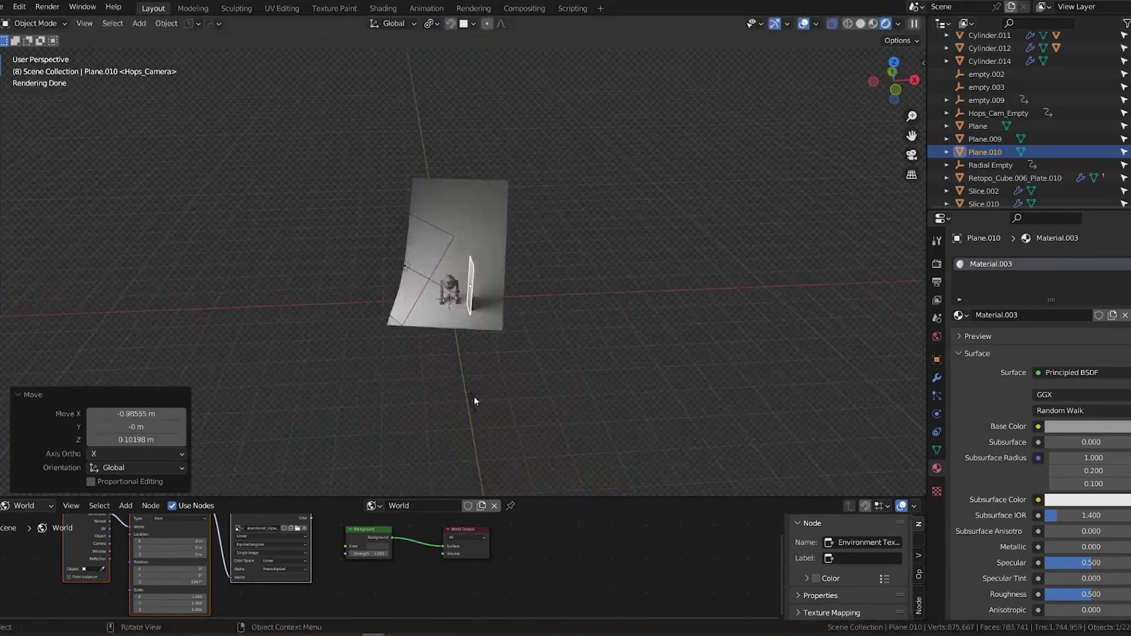